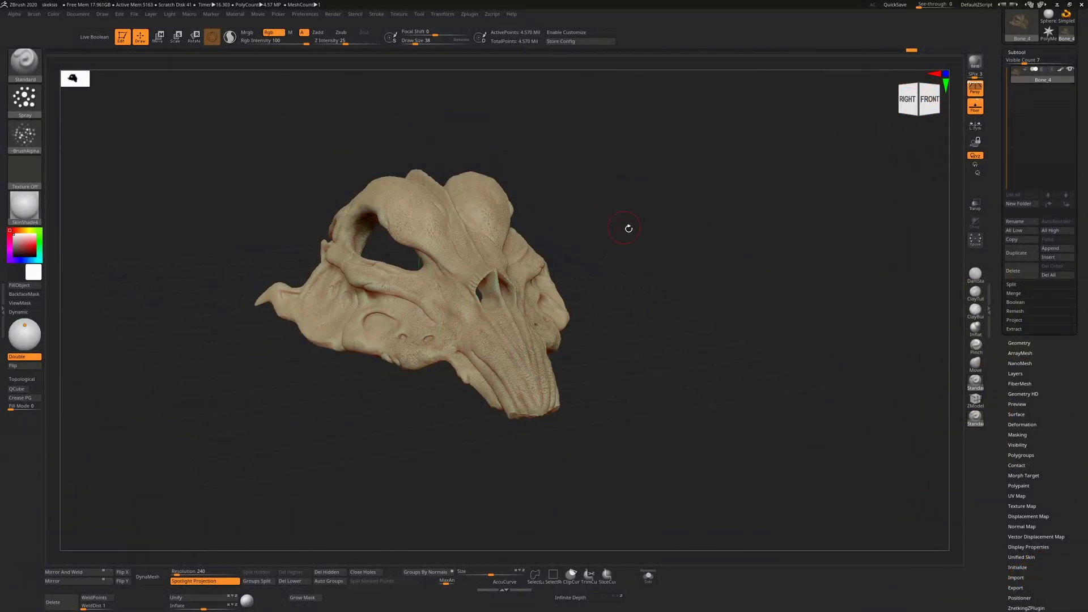
# Step: Drop the skull mesh to subdivision level 1 and show its polyframe to examine the base topology
pyautogui.moveTo(635, 233); pyautogui.dragTo(626, 231)
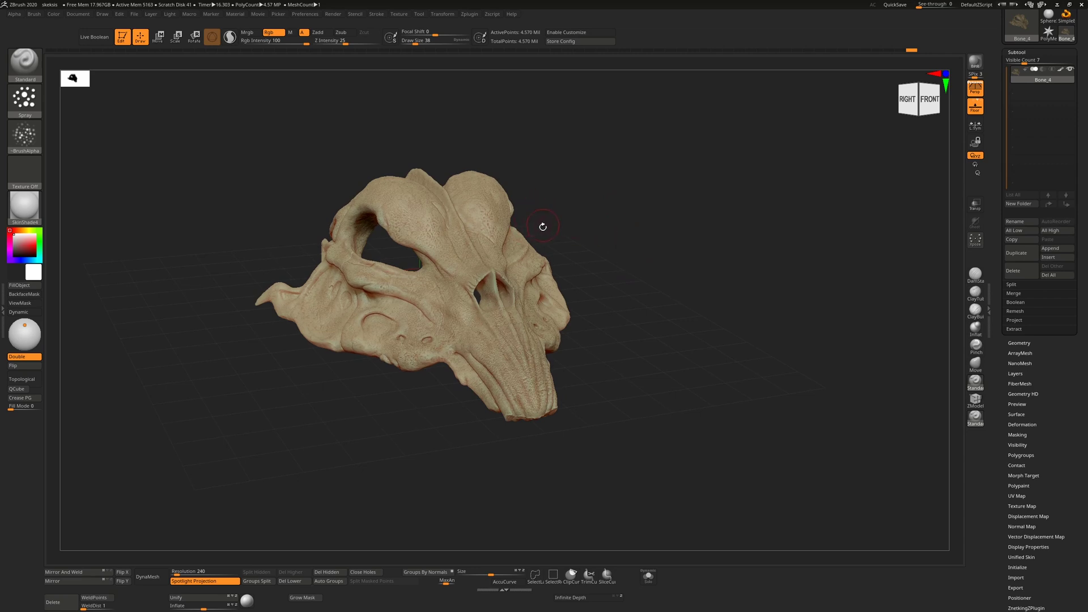
pyautogui.click(1020, 343)
pyautogui.moveTo(1034, 81); pyautogui.dragTo(989, 90)
pyautogui.keyDown('alt'); pyautogui.moveTo(658, 197); pyautogui.dragTo(665, 222); pyautogui.keyUp('alt')
pyautogui.hotkey('shift', 'f')
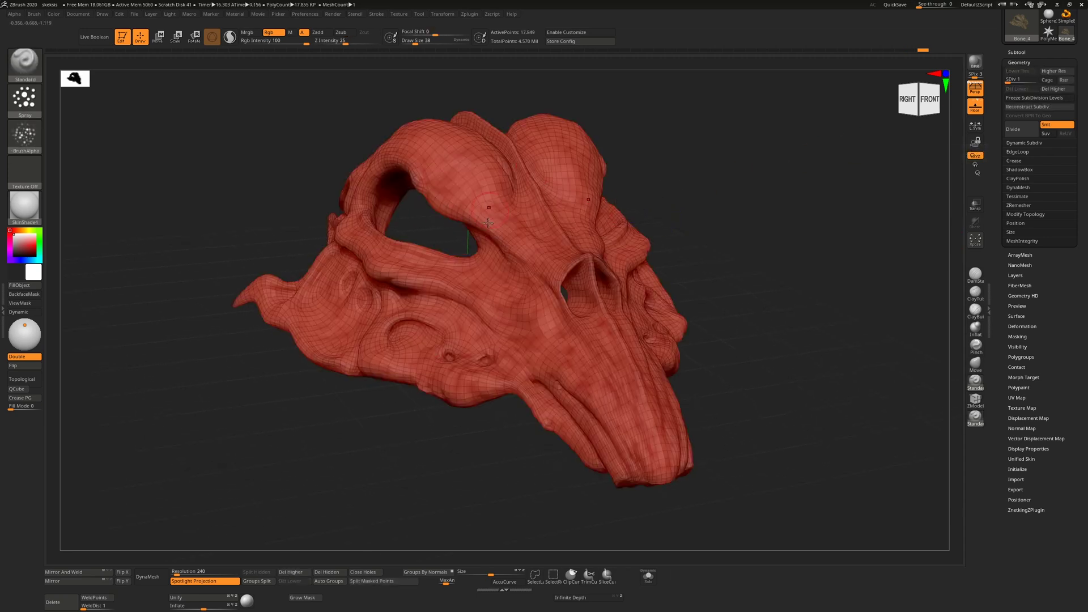
# Step: Return the skull mesh to subdivision level 5 and hide the polyframe
pyautogui.moveTo(1012, 80); pyautogui.dragTo(1034, 79)
pyautogui.hotkey('shift', 'f')
pyautogui.keyDown('ctrl'); pyautogui.moveTo(567, 248); pyautogui.dragTo(668, 276, button='right'); pyautogui.keyUp('ctrl')
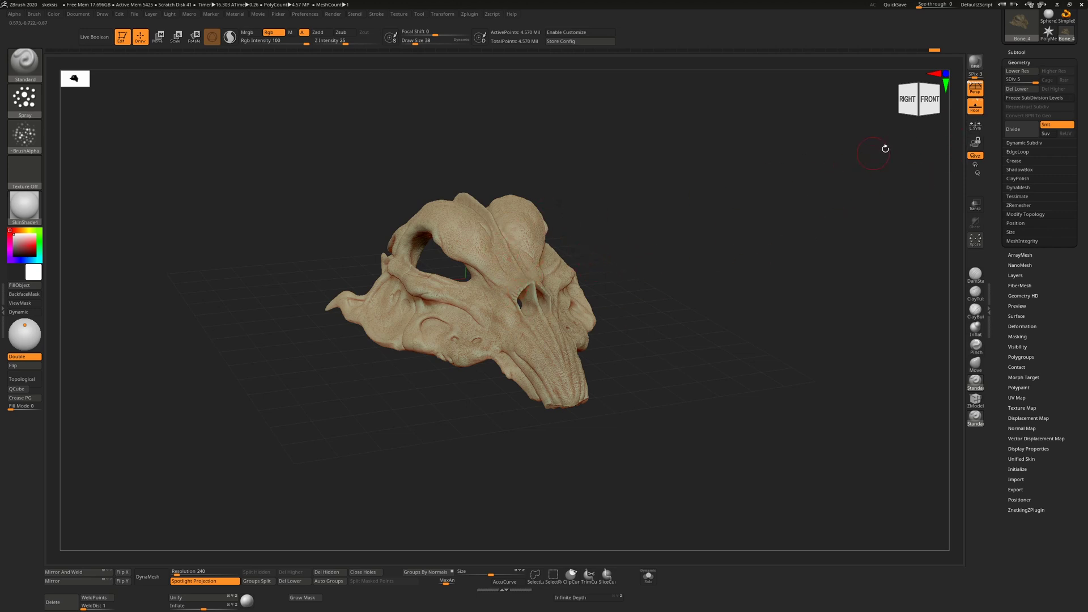
pyautogui.moveTo(1035, 81)
pyautogui.mouseDown()
pyautogui.moveTo(1008, 80)
pyautogui.moveTo(1042, 80)
pyautogui.mouseUp()
pyautogui.moveTo(630, 215); pyautogui.dragTo(541, 107)
# Step: Expand UV Master and try to unwrap the original skull at its highest subdivision level
pyautogui.click(474, 14)
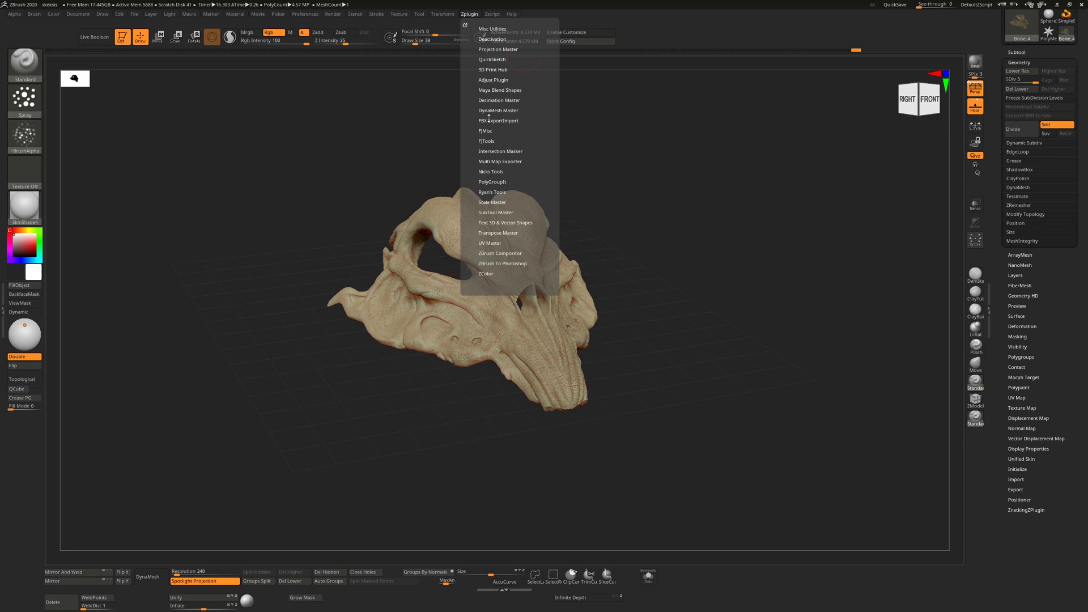
pyautogui.click(498, 243)
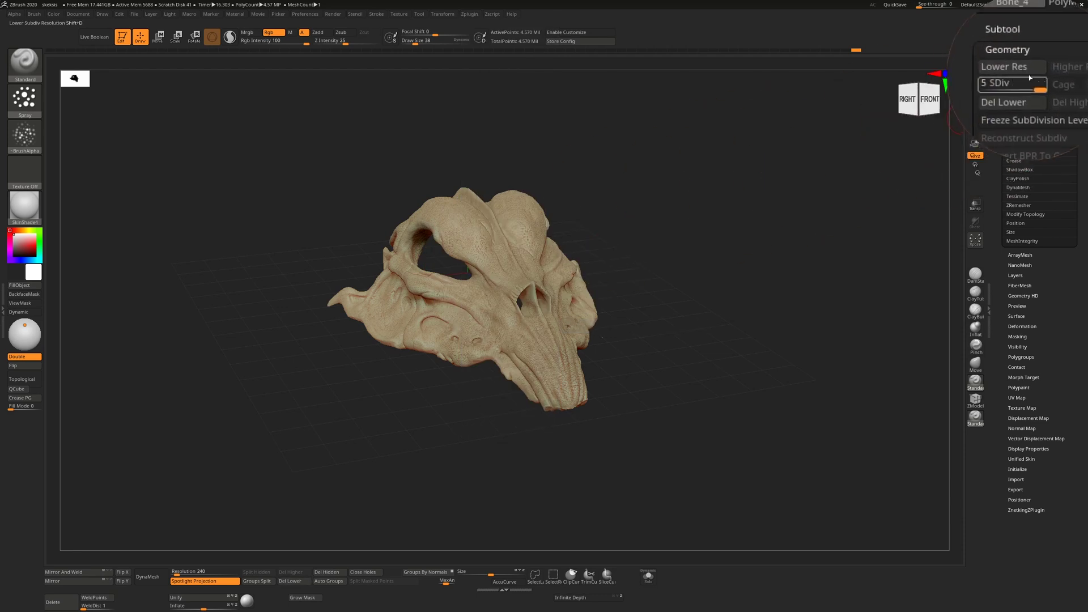
pyautogui.click(471, 13)
pyautogui.click(488, 245)
pyautogui.click(496, 271)
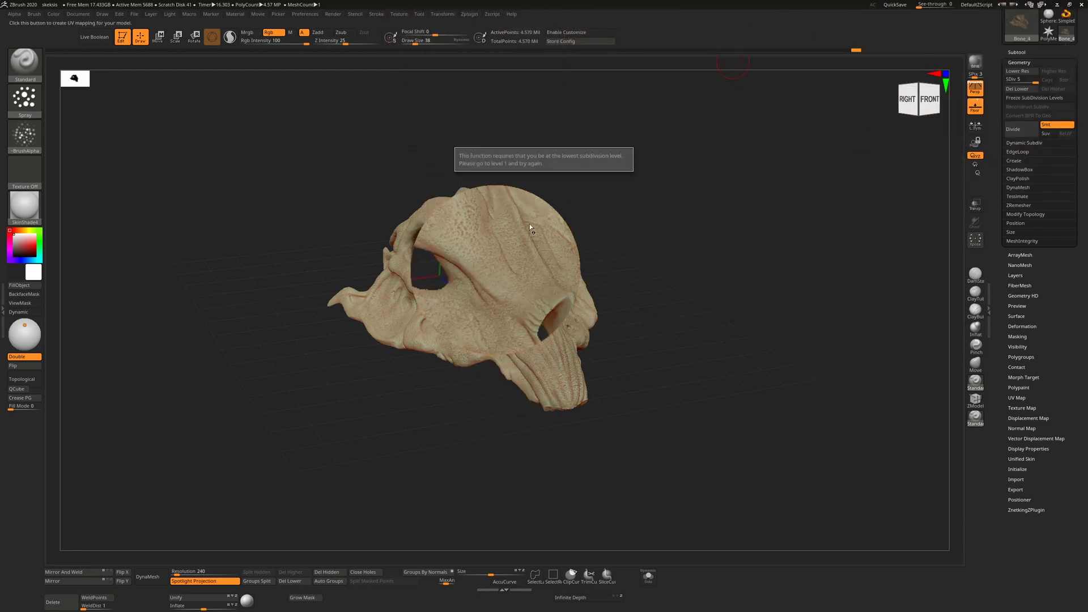
# Step: Try UV Master's Flatten and Enable Control Painting functions on the original skull
pyautogui.click(474, 14)
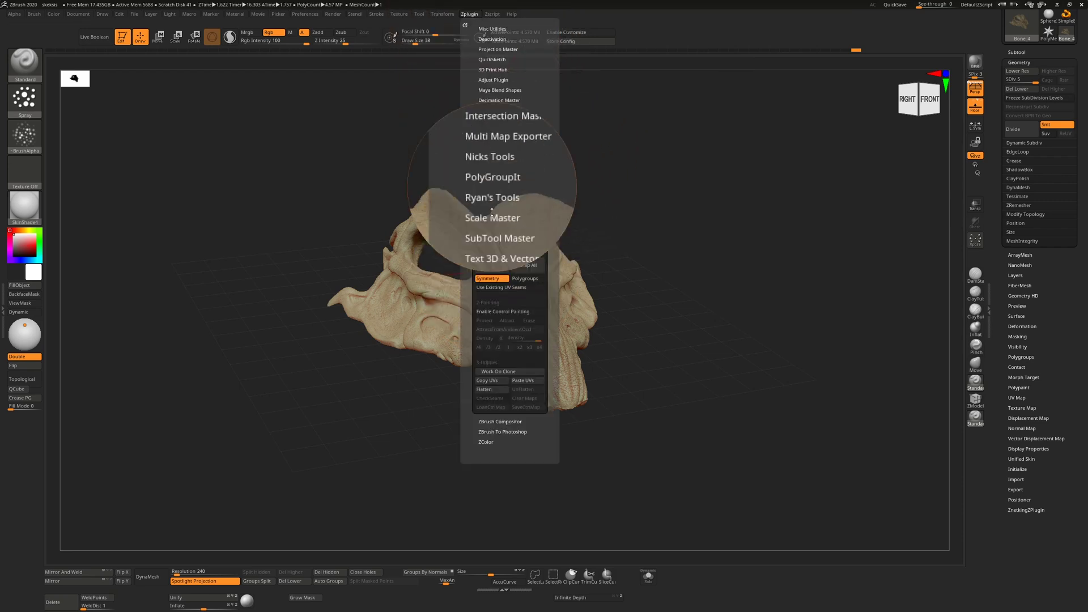
pyautogui.click(492, 390)
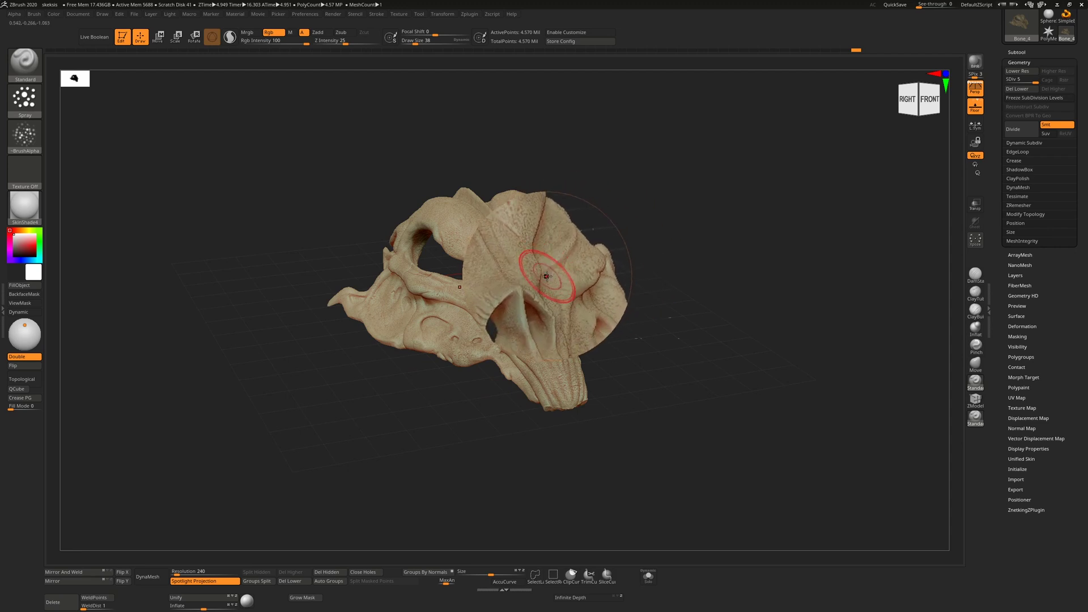
pyautogui.press('shift')
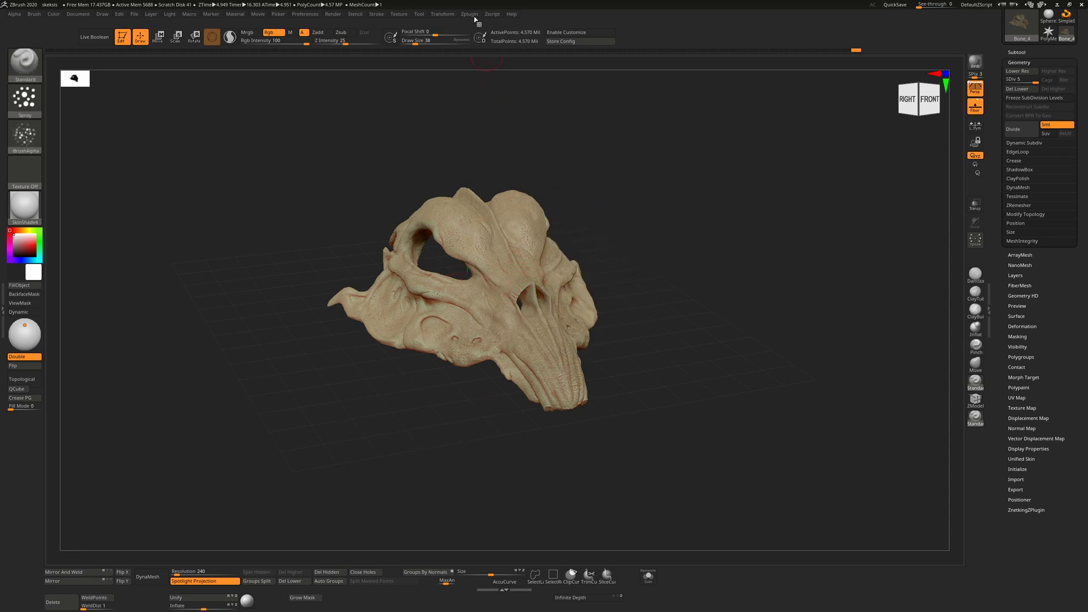
pyautogui.click(472, 14)
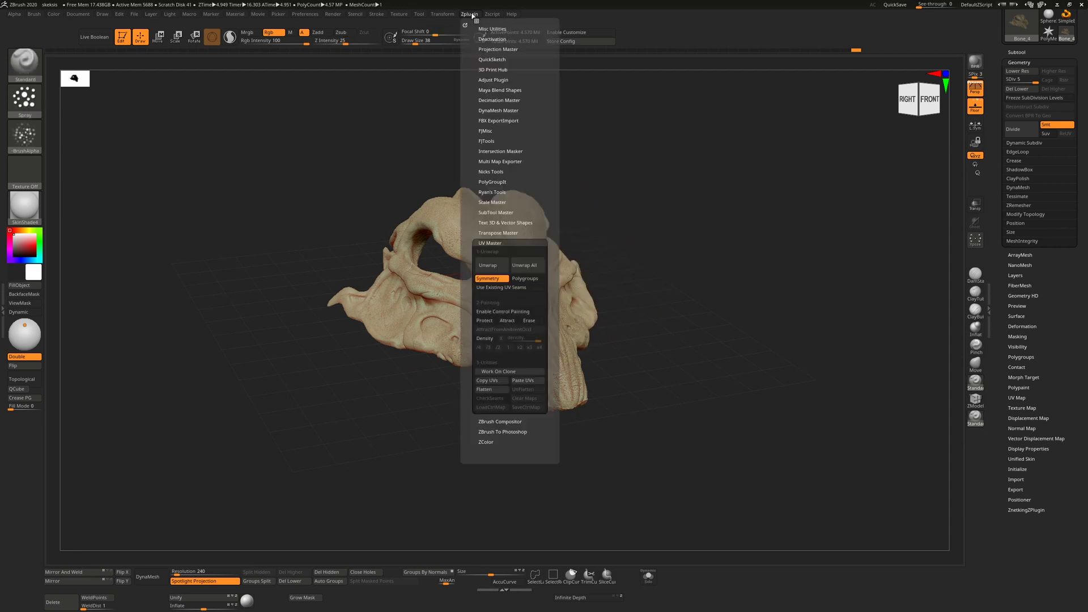
pyautogui.click(508, 311)
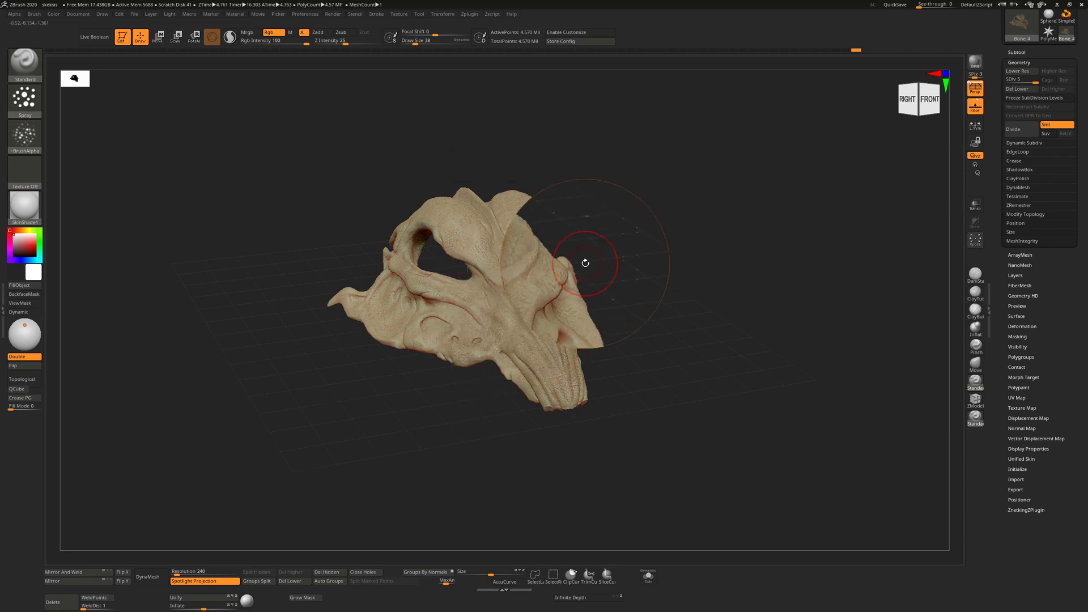
pyautogui.press('shift')
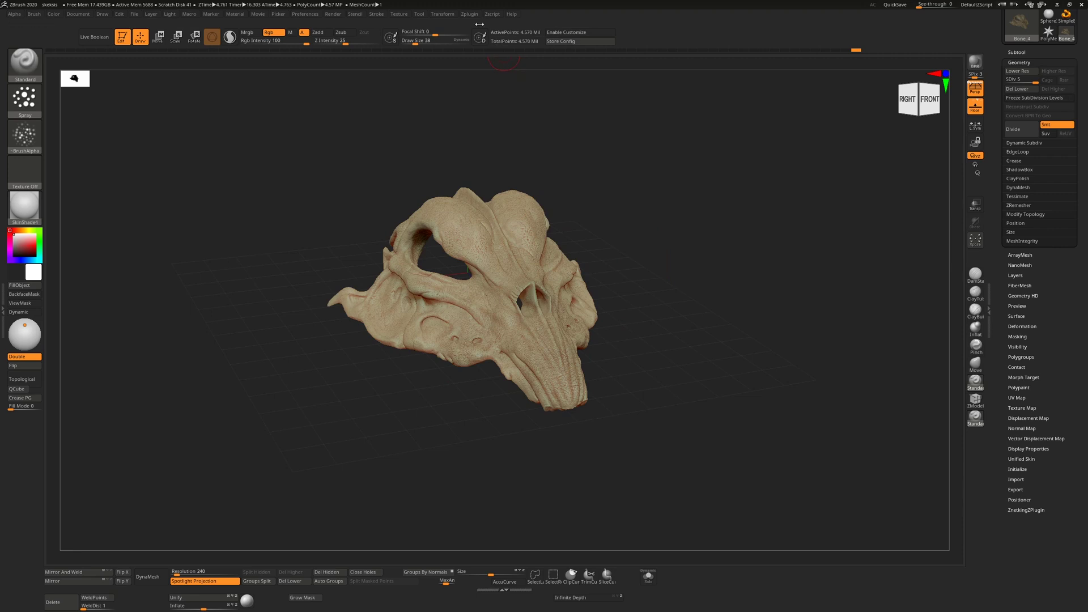
# Step: Create a low-resolution working copy of the skull with UV Master's Work On Clone
pyautogui.click(472, 14)
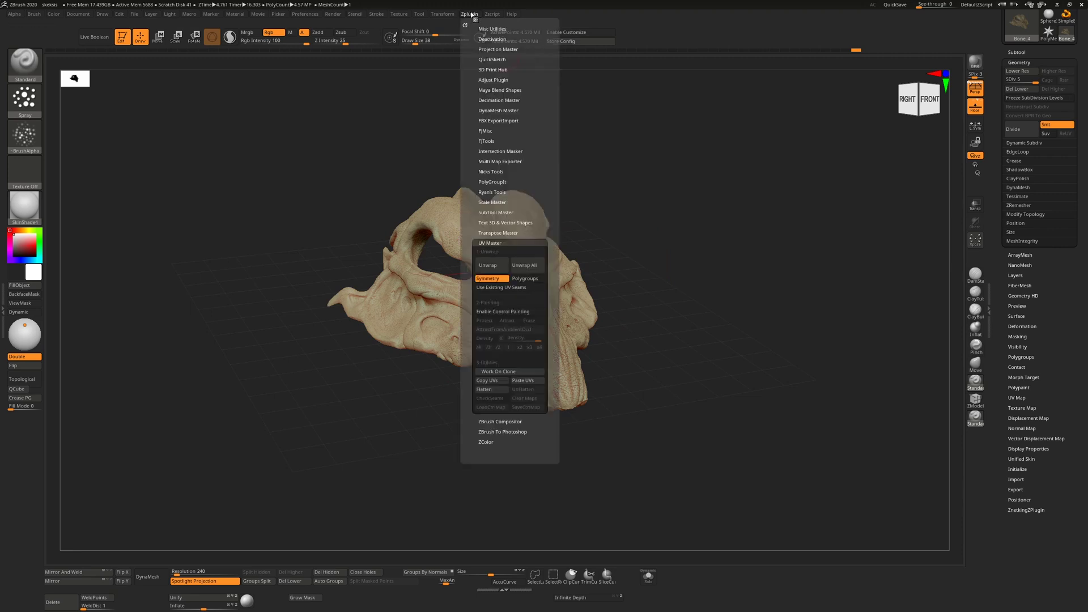
pyautogui.scroll(3, 1073, 298)
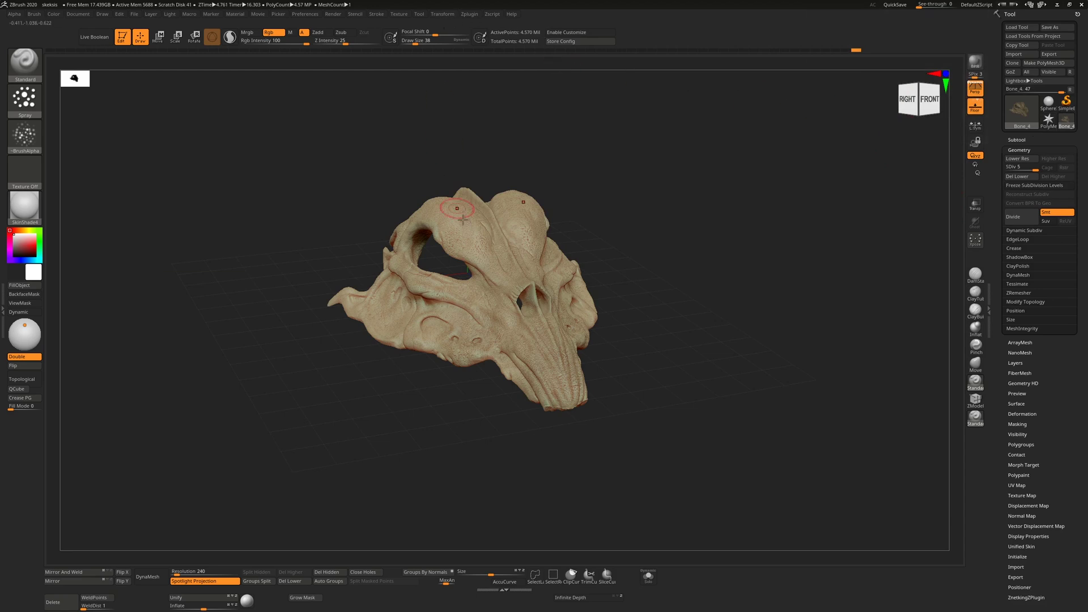
pyautogui.click(474, 15)
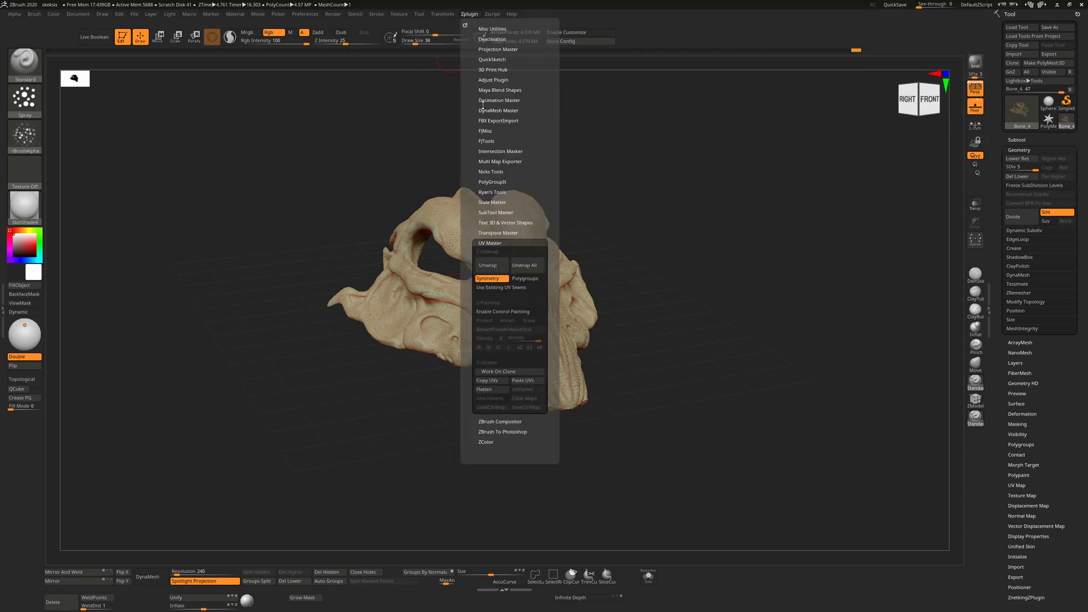
pyautogui.press('shift')
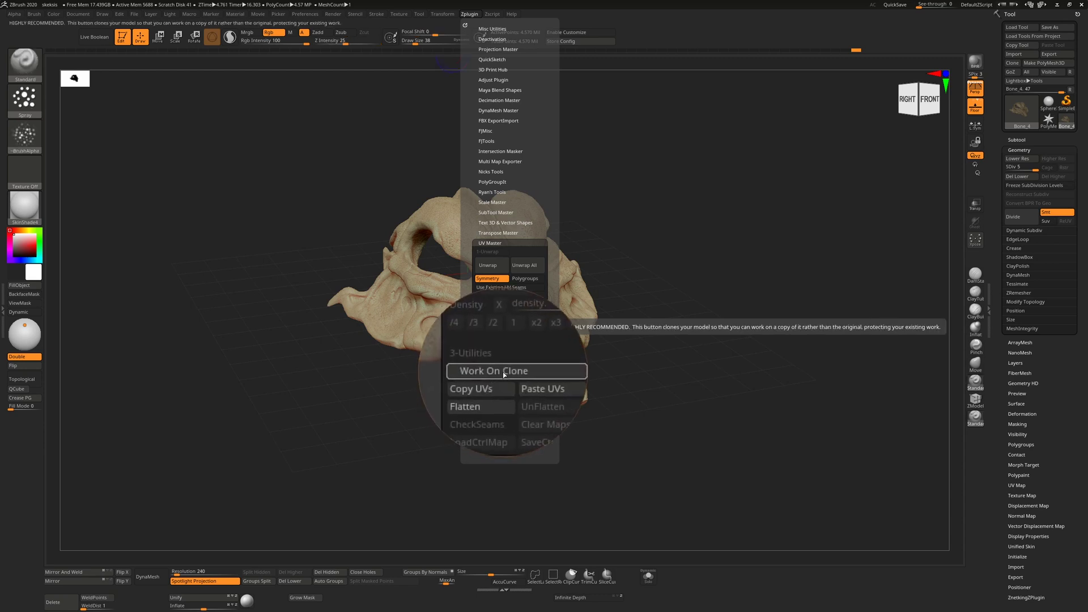
pyautogui.click(505, 373)
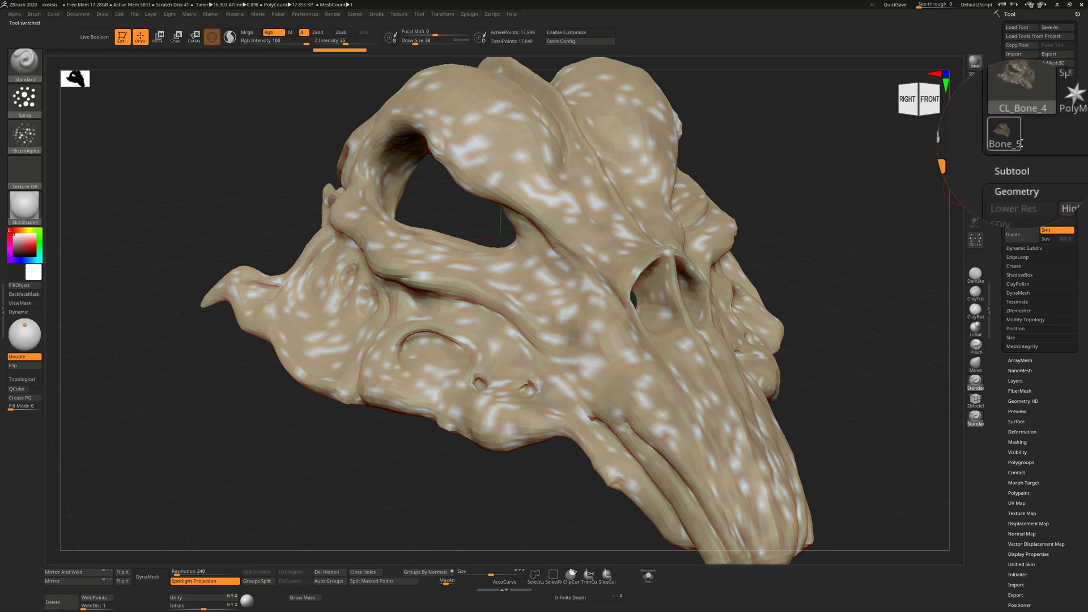
# Step: Compare the UV clone with the original by switching to the Bone_5 tool and back to CL_Bone_4
pyautogui.moveTo(1065, 130)
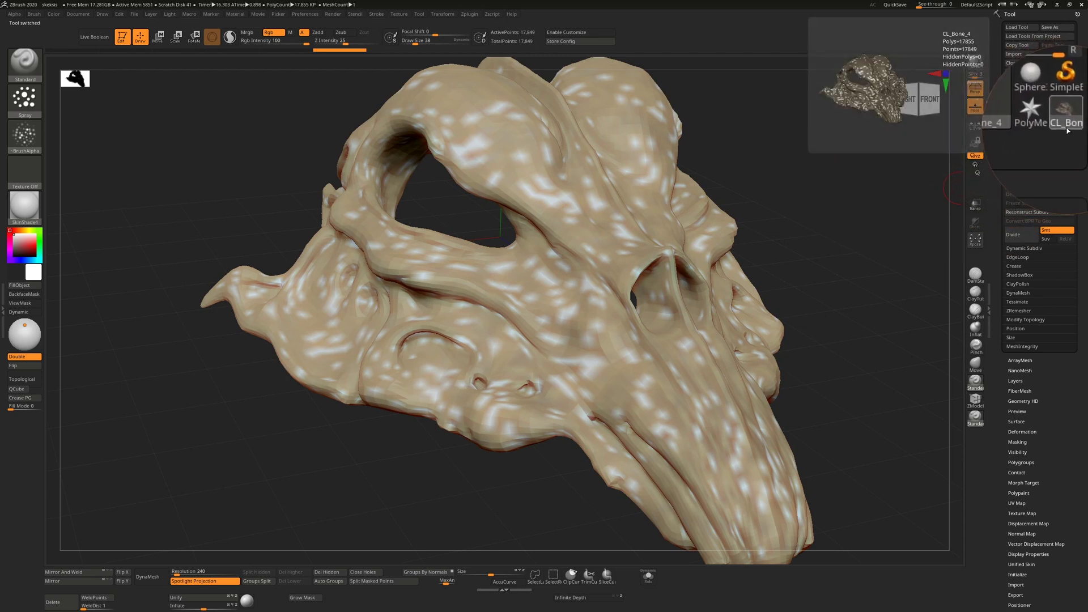
pyautogui.click(1016, 144)
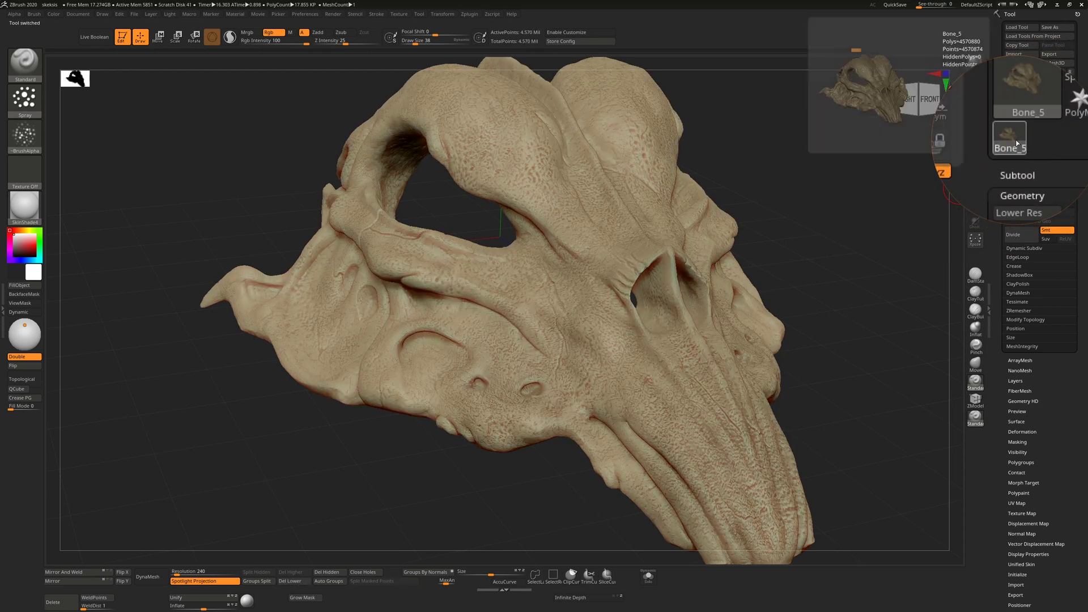
pyautogui.click(1027, 91)
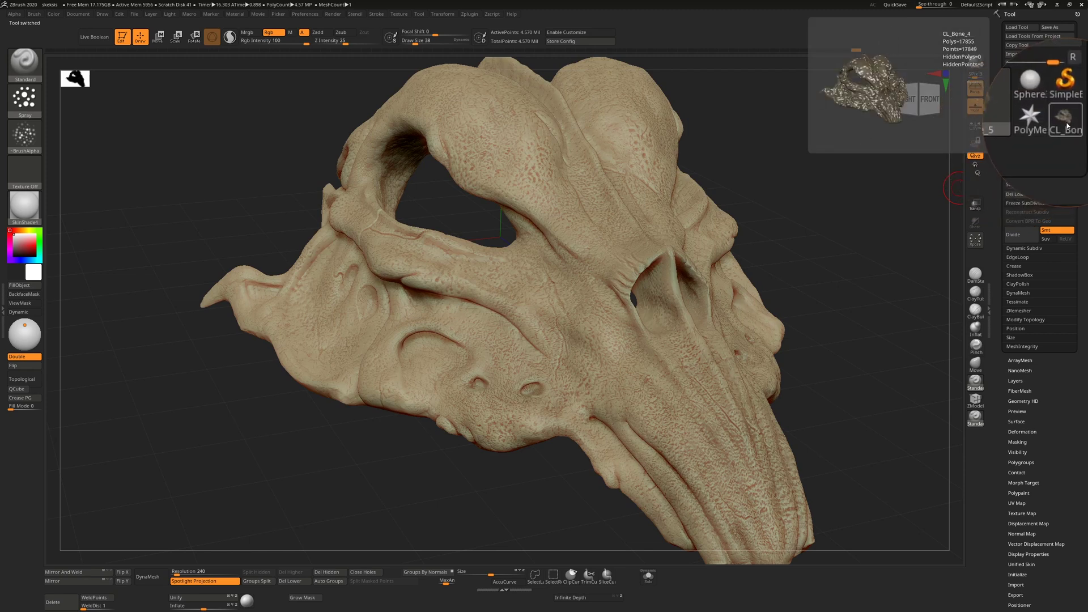
pyautogui.click(1068, 126)
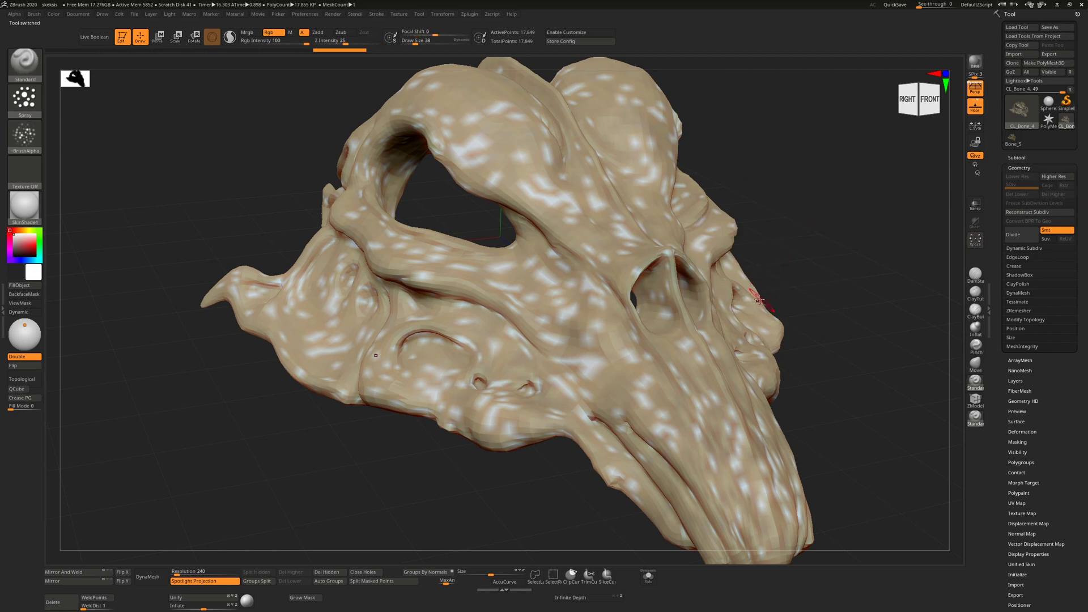
# Step: Show the polyframe on the CL_Bone_4 clone and unwrap it with UV Master using Symmetry
pyautogui.moveTo(759, 300)
pyautogui.keyDown('alt'); pyautogui.mouseDown(button='right')
pyautogui.moveTo(741, 229)
pyautogui.moveTo(697, 274)
pyautogui.moveTo(604, 278)
pyautogui.mouseUp(button='right'); pyautogui.keyUp('alt')
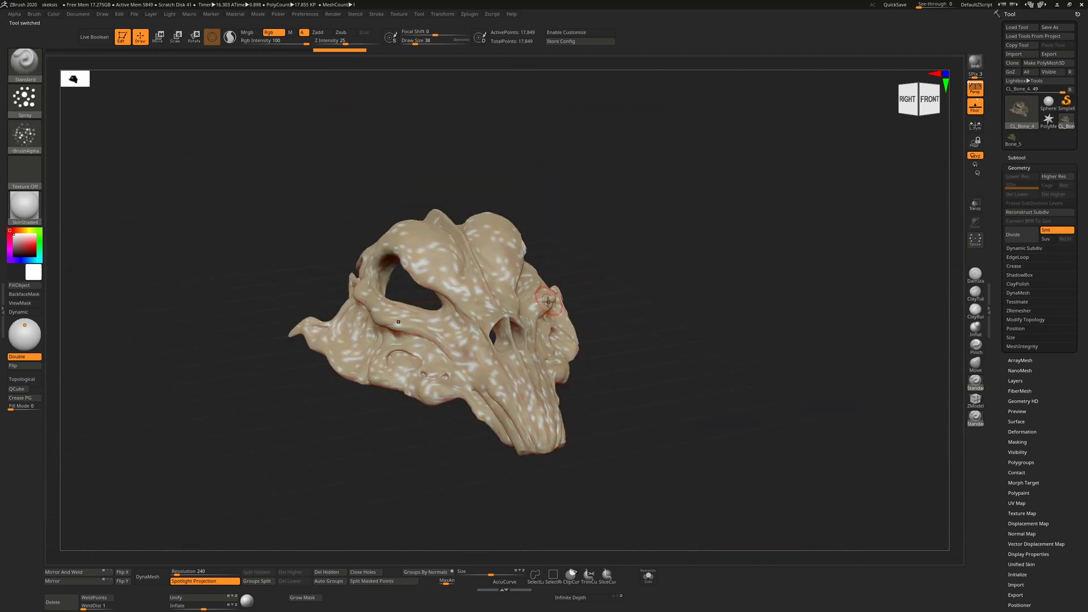
pyautogui.hotkey('shift', 'f')
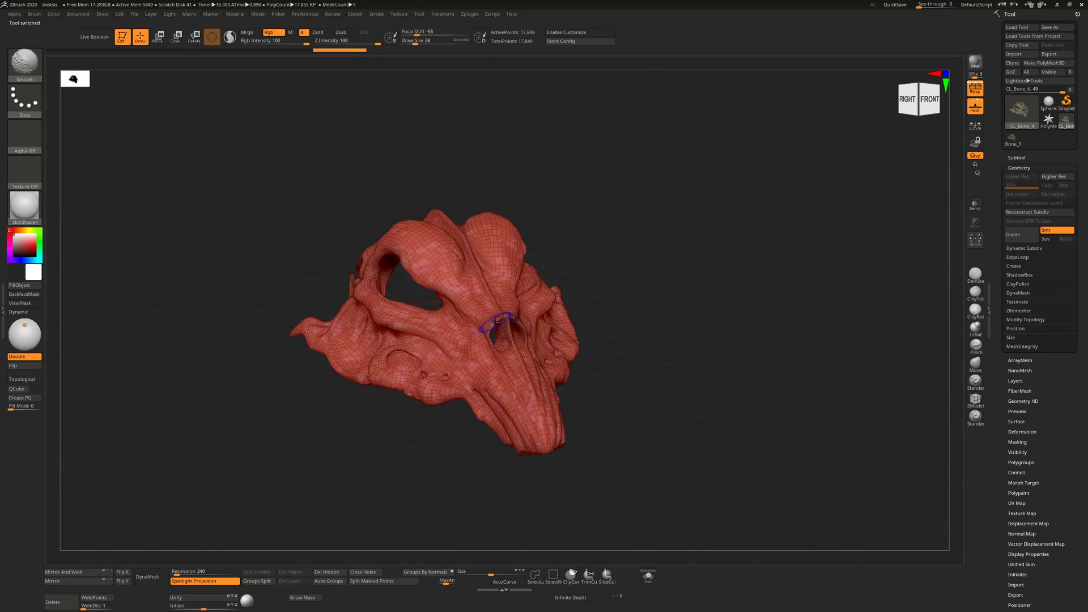
pyautogui.moveTo(677, 275); pyautogui.dragTo(667, 284)
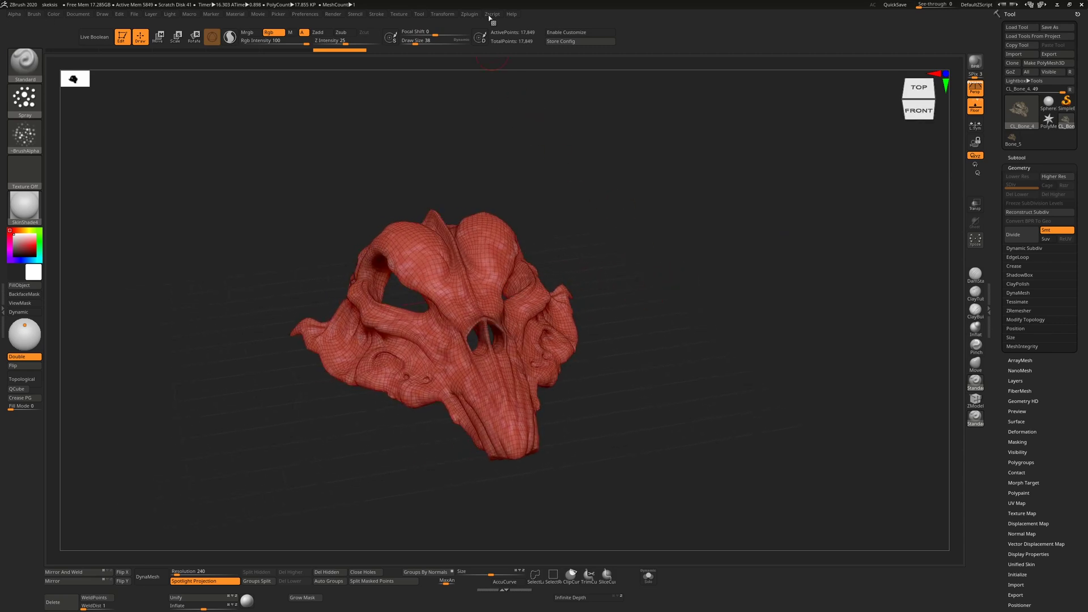
pyautogui.click(470, 14)
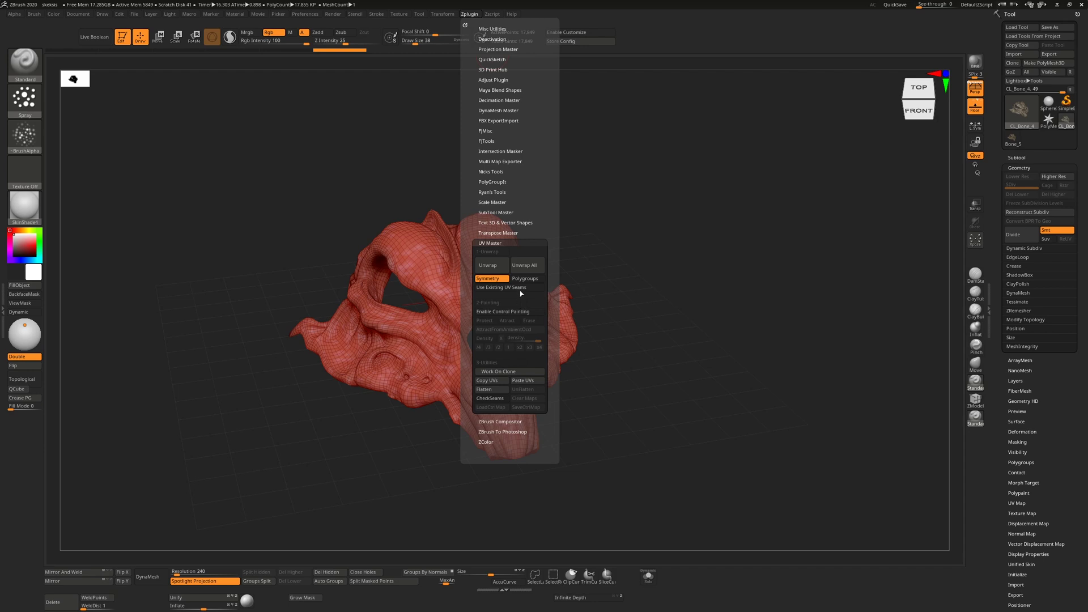
pyautogui.click(498, 382)
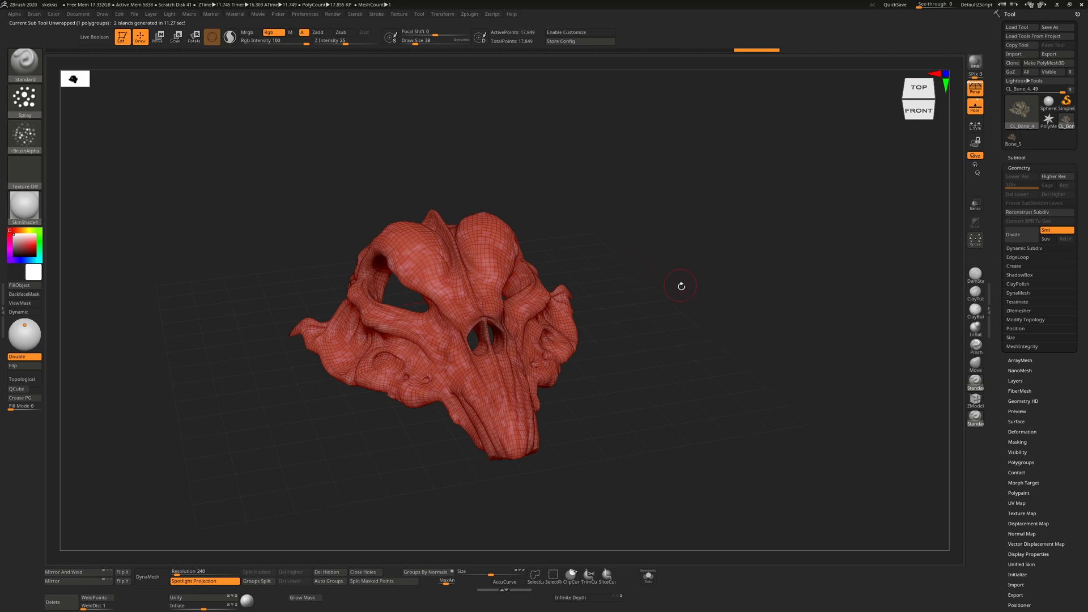
# Step: Flatten the unwrapped CL_Bone_4 clone to display its UV islands as a planar layout
pyautogui.moveTo(681, 287); pyautogui.dragTo(684, 298)
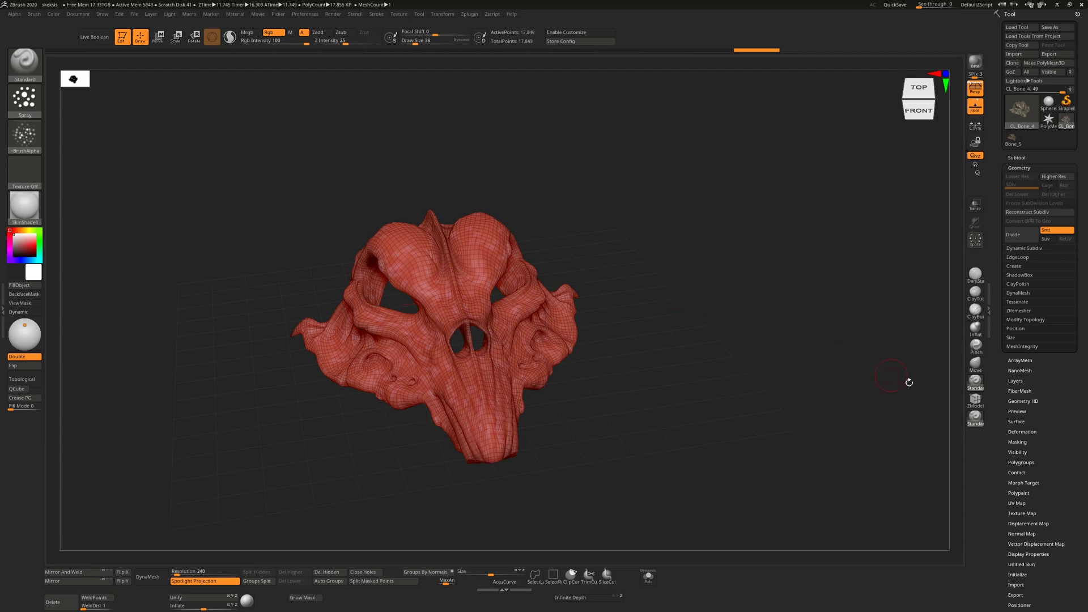
pyautogui.click(470, 14)
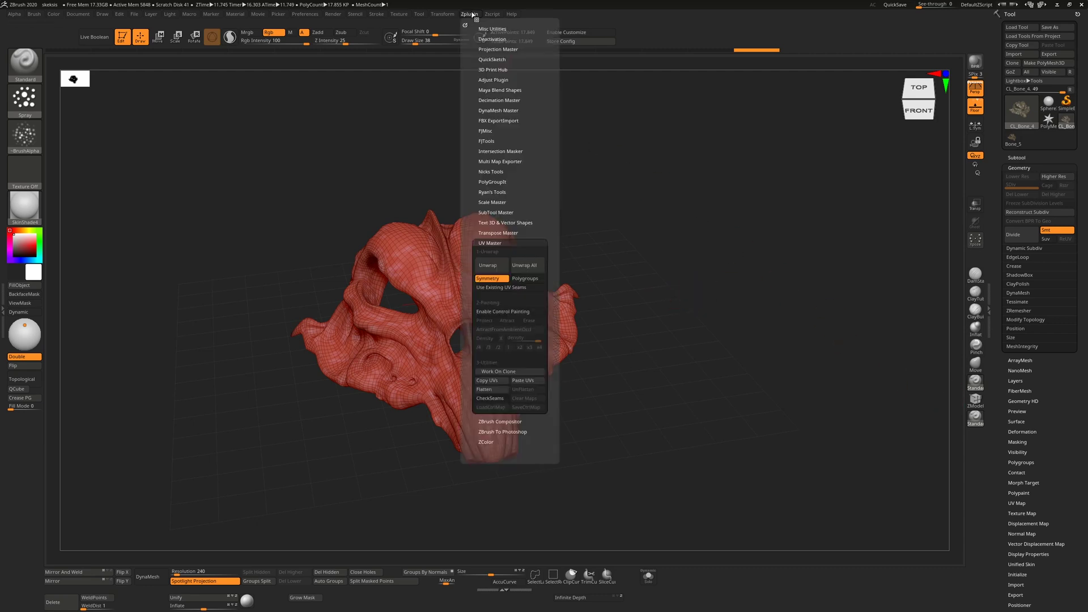
pyautogui.click(487, 390)
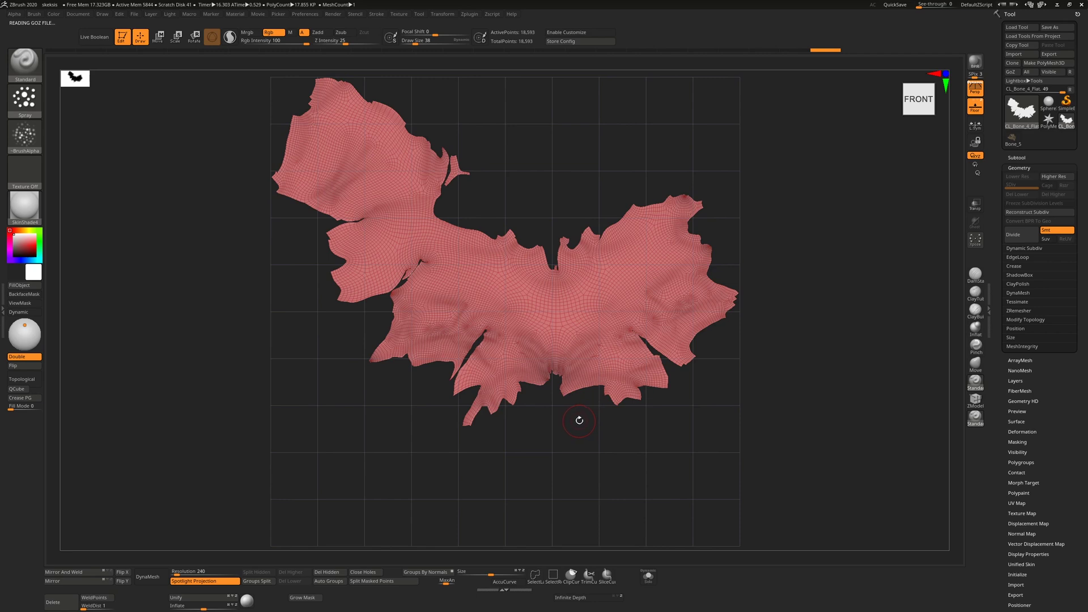
# Step: Reshape the flattened UV island with the Move brush, widening its lower right flap and stretching its upper right tip to the grid's top edge
pyautogui.press('b')
pyautogui.press('m')
pyautogui.press('v')
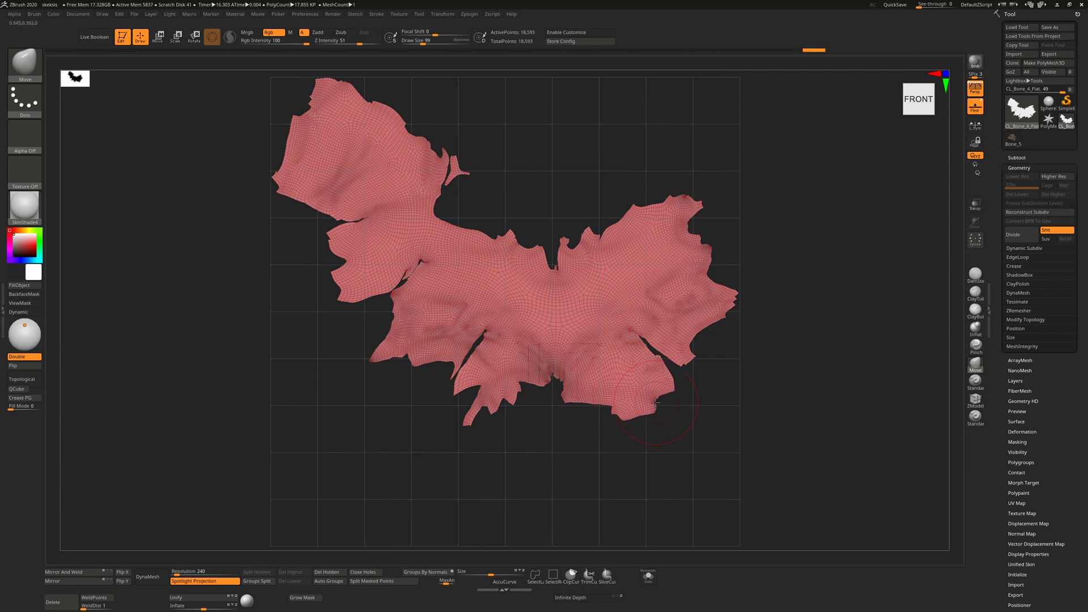
pyautogui.moveTo(611, 423)
pyautogui.mouseDown()
pyautogui.moveTo(608, 412)
pyautogui.moveTo(615, 422)
pyautogui.moveTo(614, 412)
pyautogui.moveTo(732, 376)
pyautogui.moveTo(636, 360)
pyautogui.mouseUp()
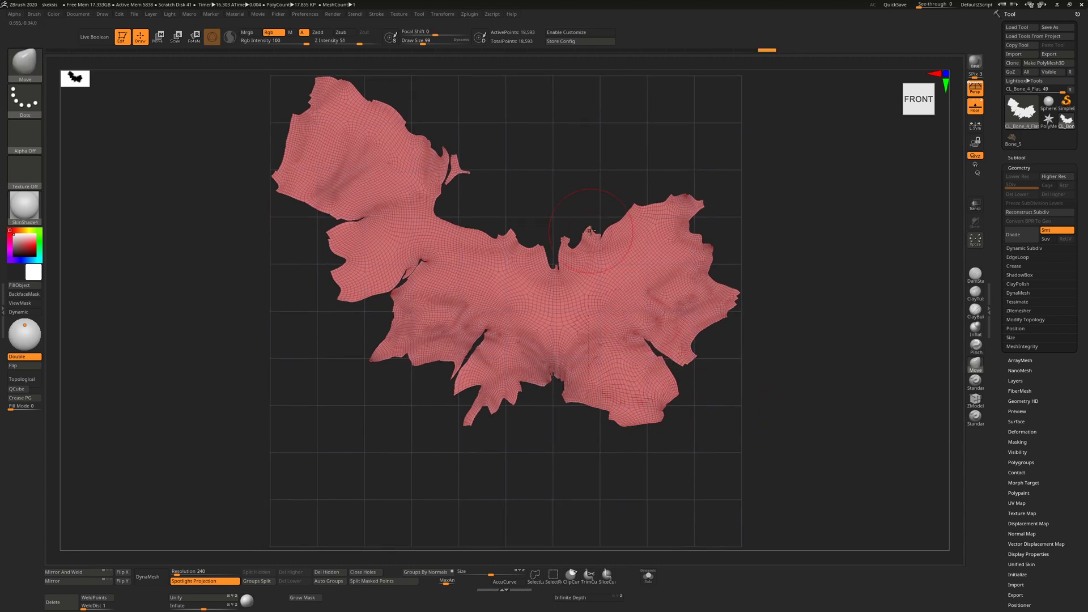
pyautogui.moveTo(593, 219)
pyautogui.mouseDown()
pyautogui.moveTo(604, 255)
pyautogui.moveTo(654, 275)
pyautogui.moveTo(665, 296)
pyautogui.moveTo(681, 292)
pyautogui.mouseUp()
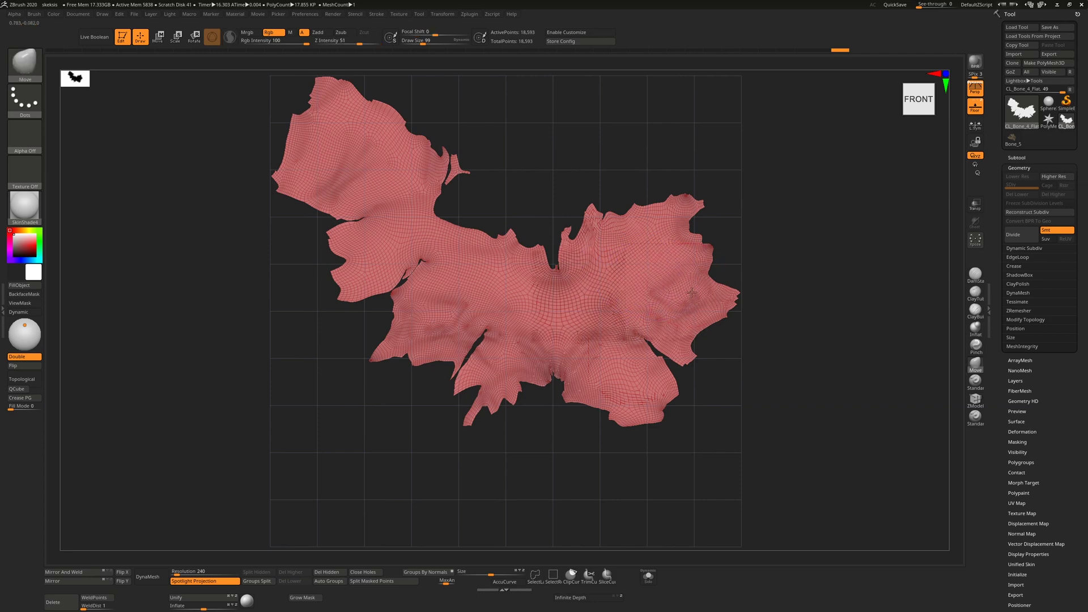
pyautogui.moveTo(683, 185)
pyautogui.mouseDown()
pyautogui.moveTo(732, 165)
pyautogui.moveTo(694, 197)
pyautogui.moveTo(713, 99)
pyautogui.moveTo(680, 108)
pyautogui.moveTo(646, 77)
pyautogui.mouseUp()
pyautogui.moveTo(713, 104); pyautogui.dragTo(721, 117)
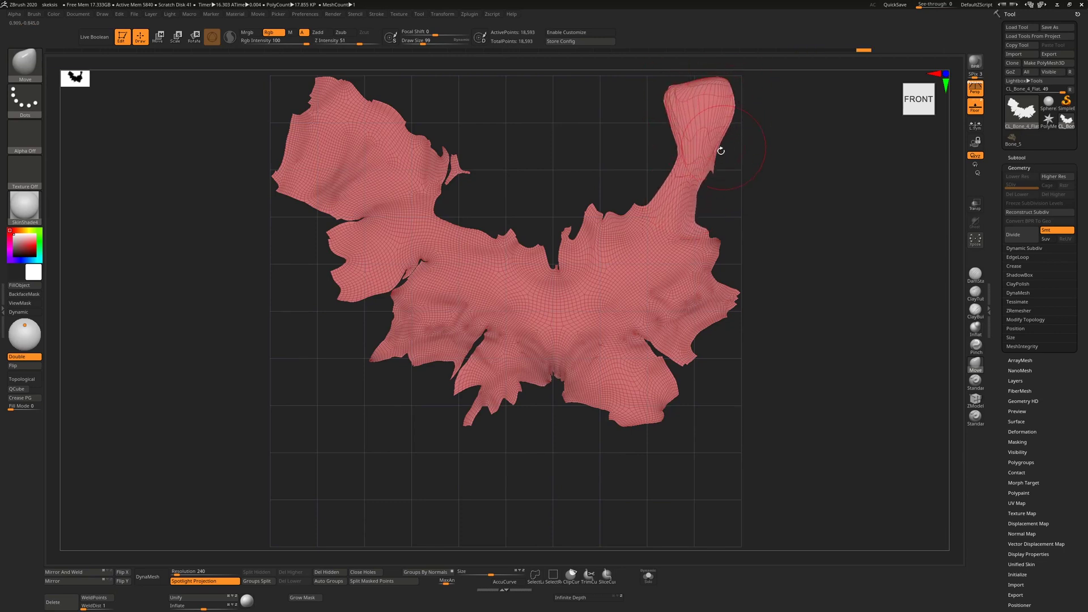
pyautogui.moveTo(720, 169)
pyautogui.mouseDown()
pyautogui.moveTo(730, 163)
pyautogui.moveTo(651, 150)
pyautogui.moveTo(678, 148)
pyautogui.mouseUp()
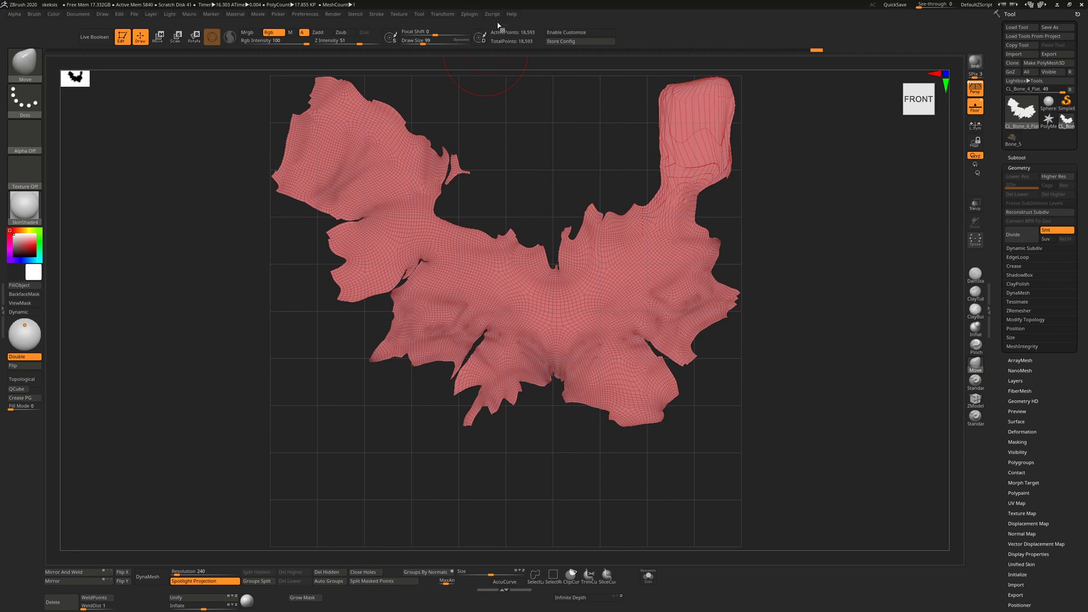
# Step: Unflatten the UV layout so the CL_Bone_4 clone returns to its 3D skull shape
pyautogui.click(475, 14)
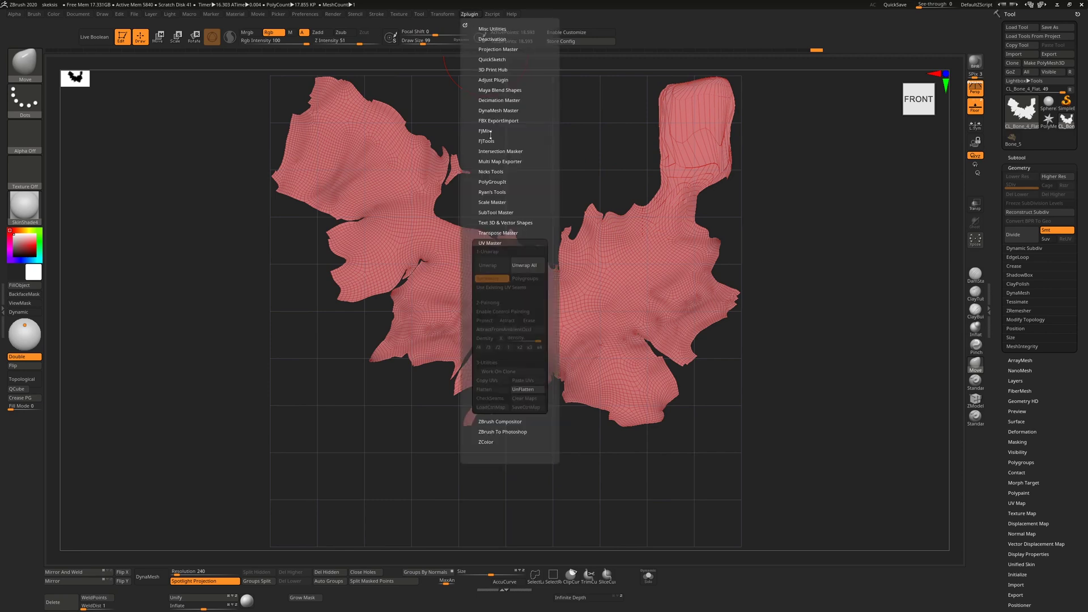
pyautogui.click(527, 390)
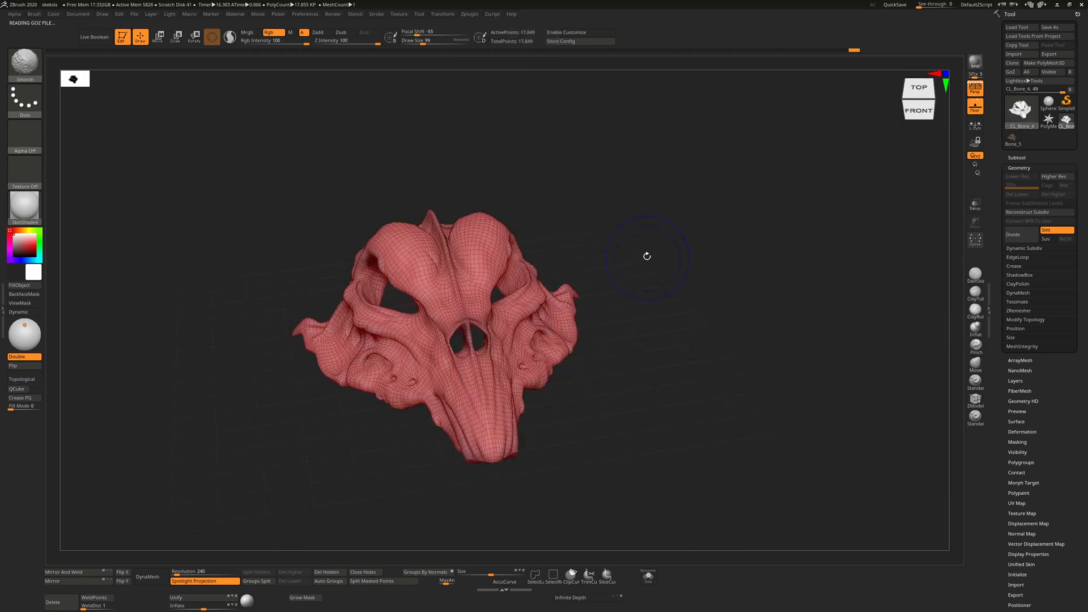
pyautogui.moveTo(653, 257); pyautogui.dragTo(562, 250)
# Step: Open the clone's UV Map settings and set the Morph UV Bump to 0
pyautogui.scroll(-3, 1028, 472)
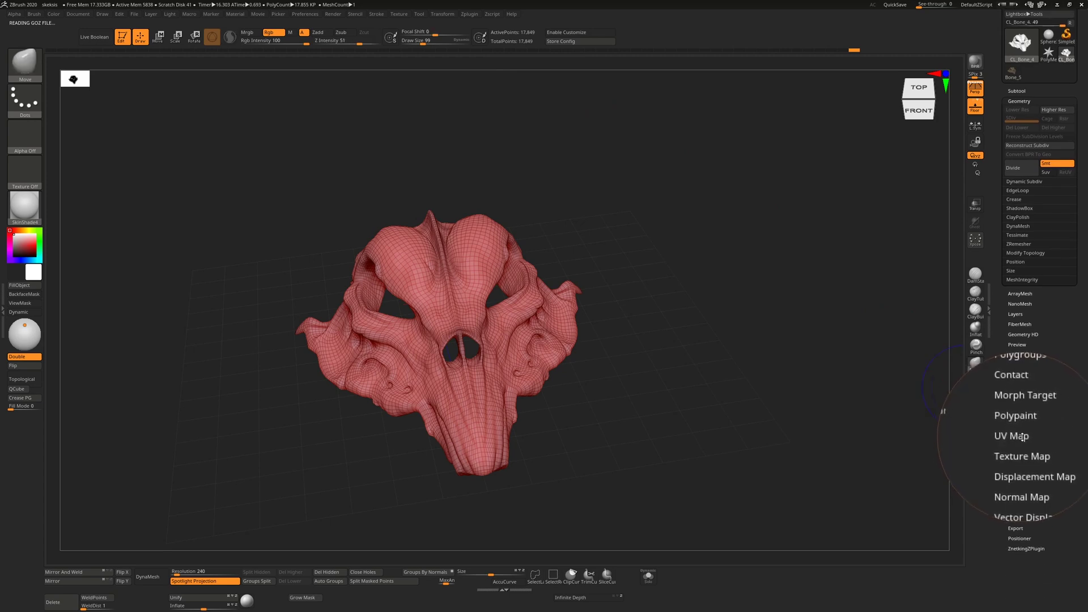
pyautogui.click(1020, 436)
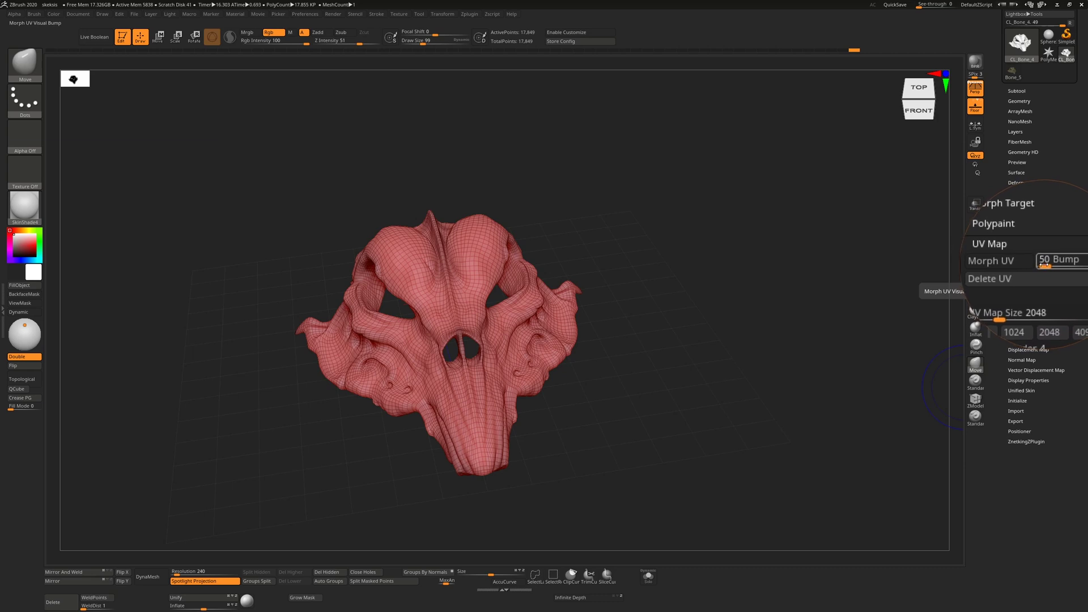
pyautogui.moveTo(1043, 265); pyautogui.dragTo(1033, 265)
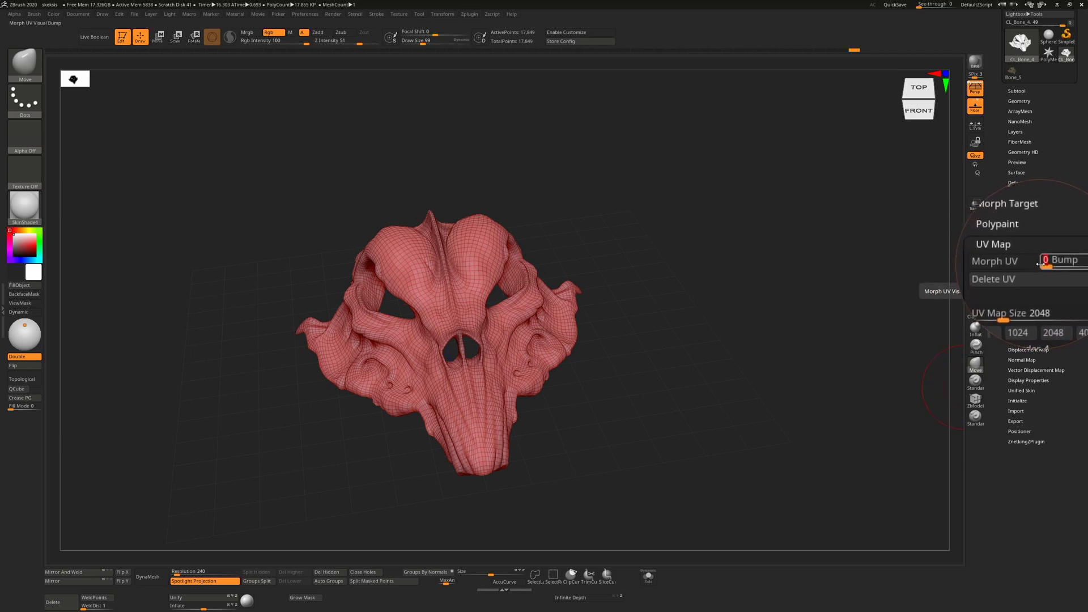
# Step: Morph the skull into its flat UV layout and back to 3D to preview the unwrap
pyautogui.click(1022, 265)
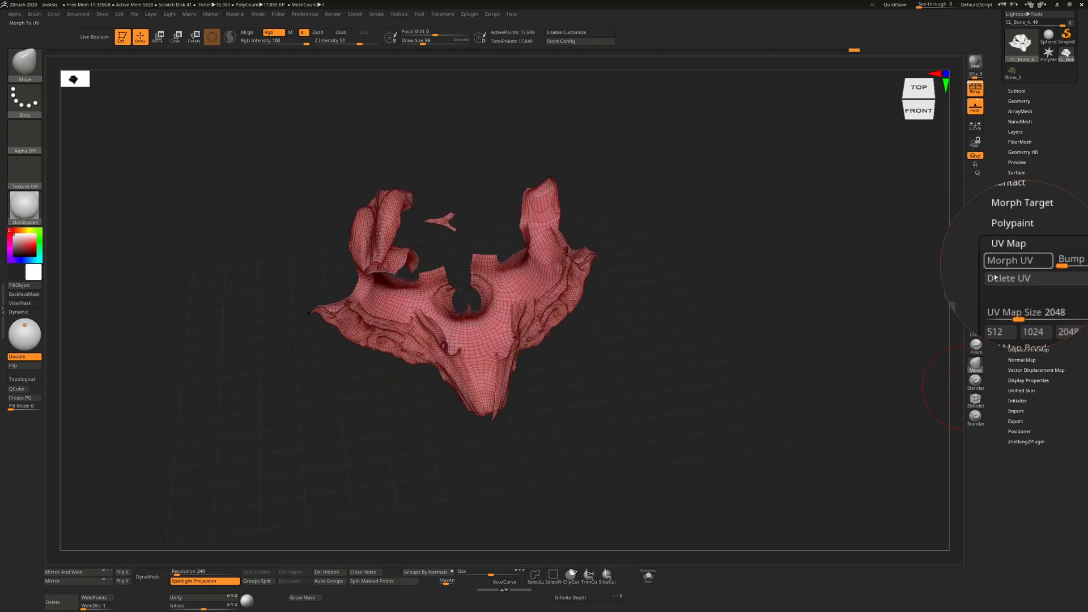
pyautogui.keyDown('shift'); pyautogui.moveTo(765, 313); pyautogui.dragTo(753, 301); pyautogui.keyUp('shift')
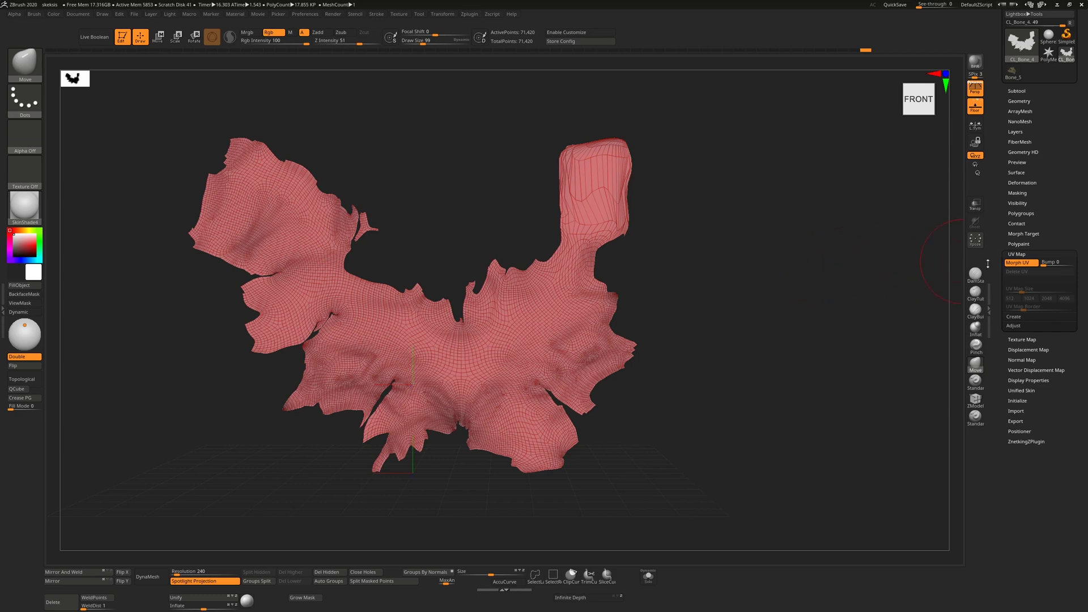
pyautogui.click(1017, 263)
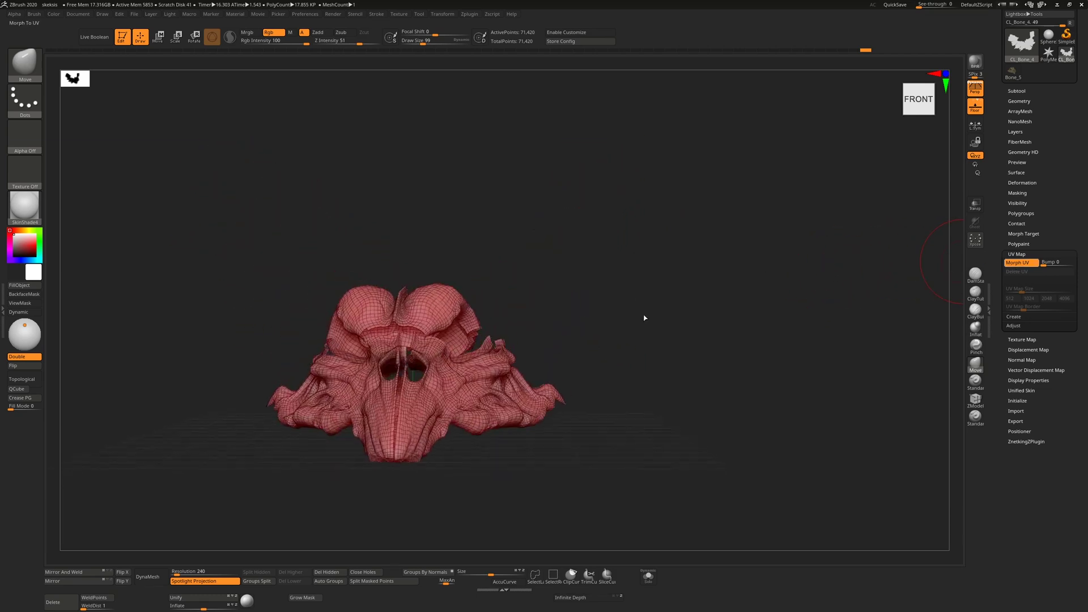
pyautogui.moveTo(647, 262); pyautogui.dragTo(651, 304)
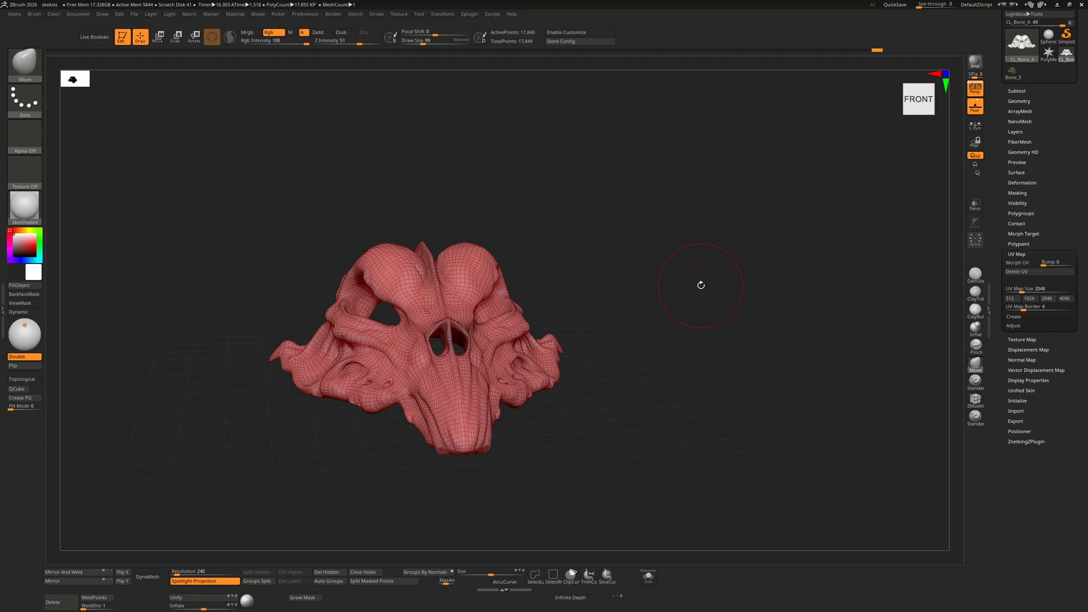
pyautogui.moveTo(710, 267); pyautogui.dragTo(710, 275)
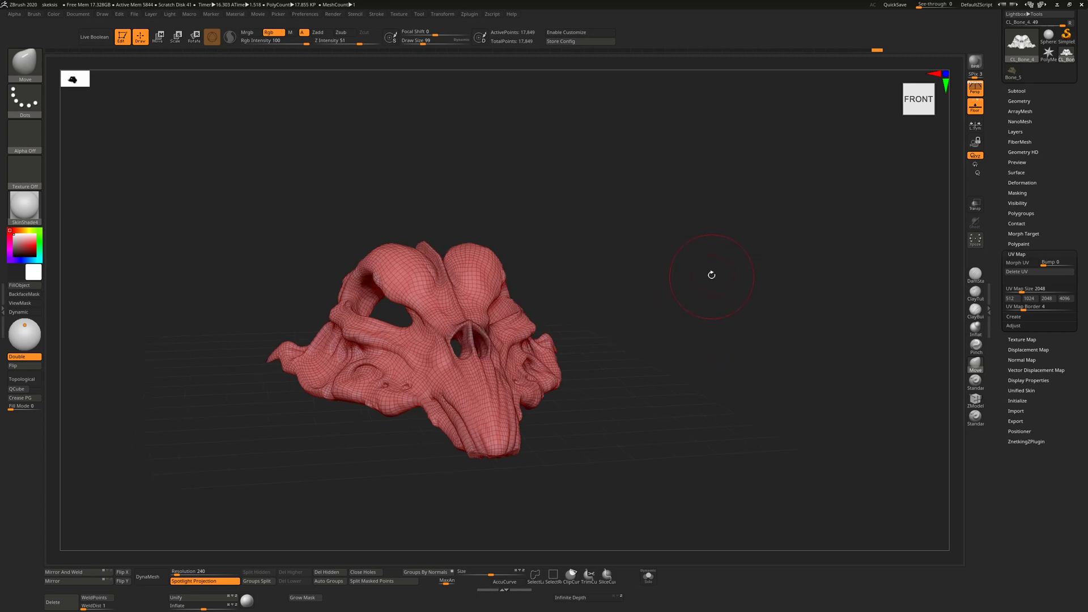
# Step: Hide the polyframe and display the UV seams on the skull with UV Master's CheckSeams
pyautogui.hotkey('shift', 'f')
pyautogui.press('b')
pyautogui.press('m')
pyautogui.press('v')
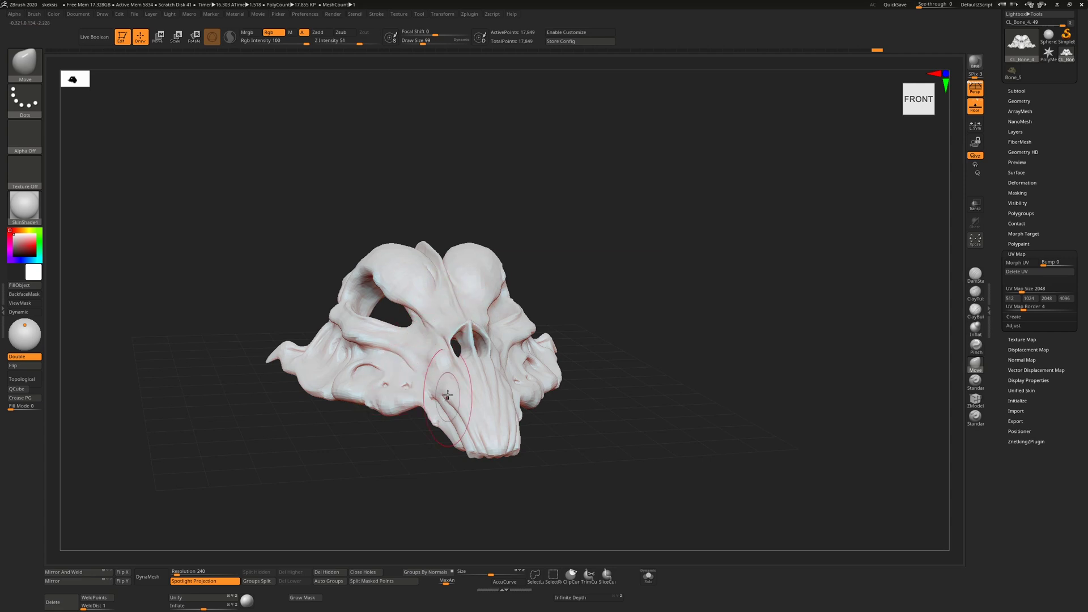
pyautogui.click(475, 14)
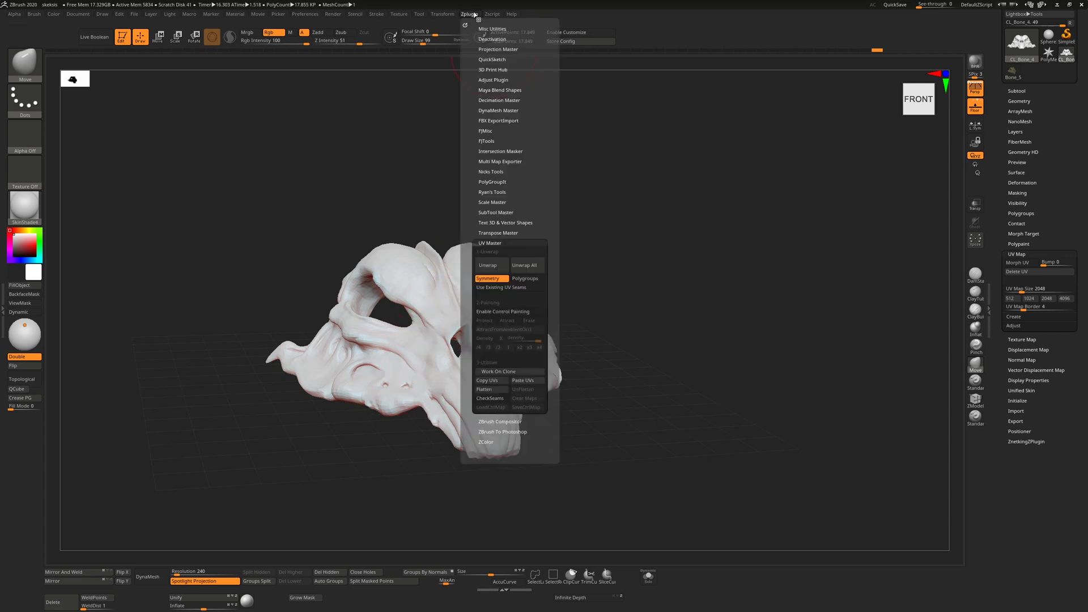
pyautogui.click(497, 400)
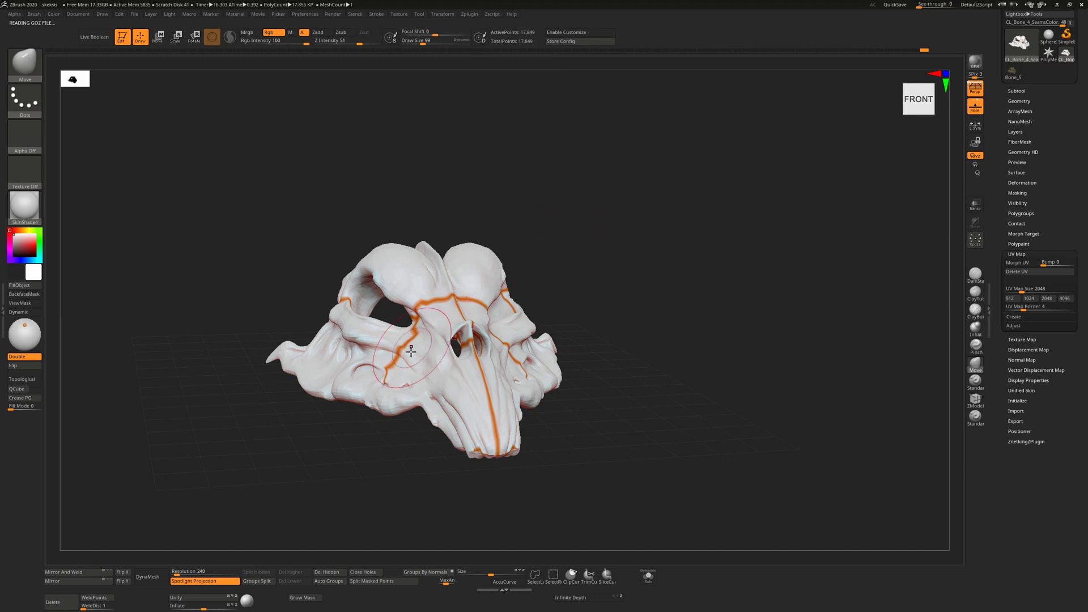
pyautogui.moveTo(406, 359); pyautogui.dragTo(771, 255, button='right')
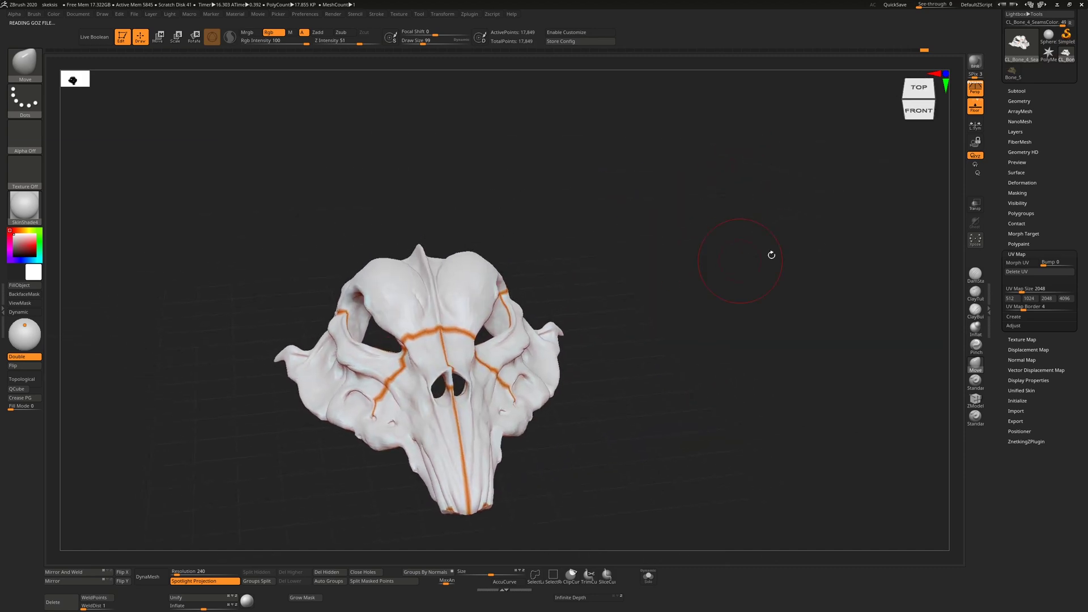
# Step: Morph the seam-colored skull to its UV layout and back, and examine where the seams run across the face
pyautogui.click(1029, 264)
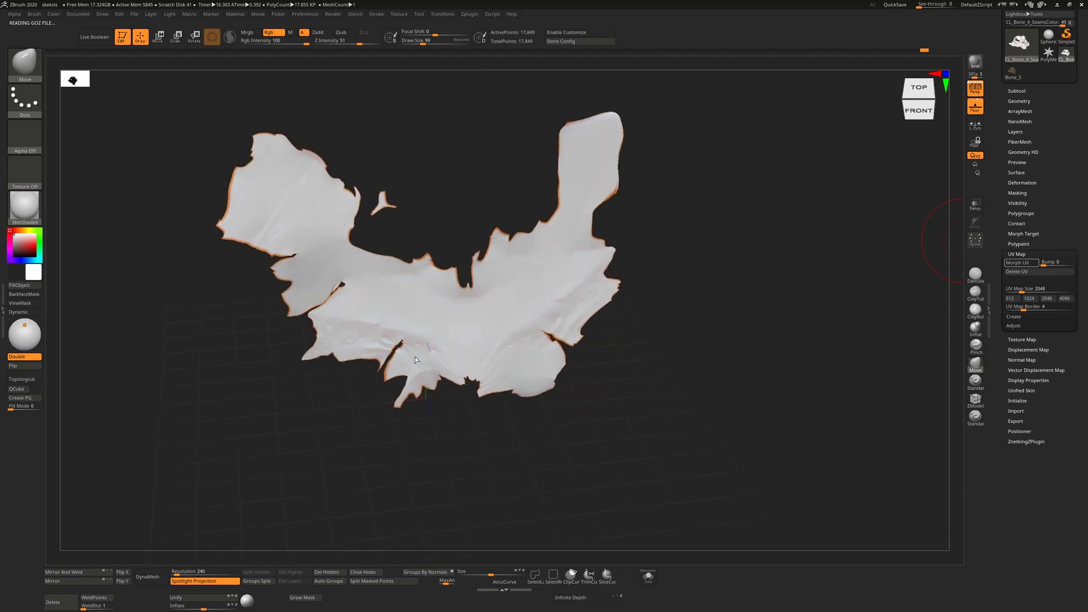
pyautogui.click(1009, 263)
pyautogui.moveTo(655, 297); pyautogui.dragTo(458, 403, button='right')
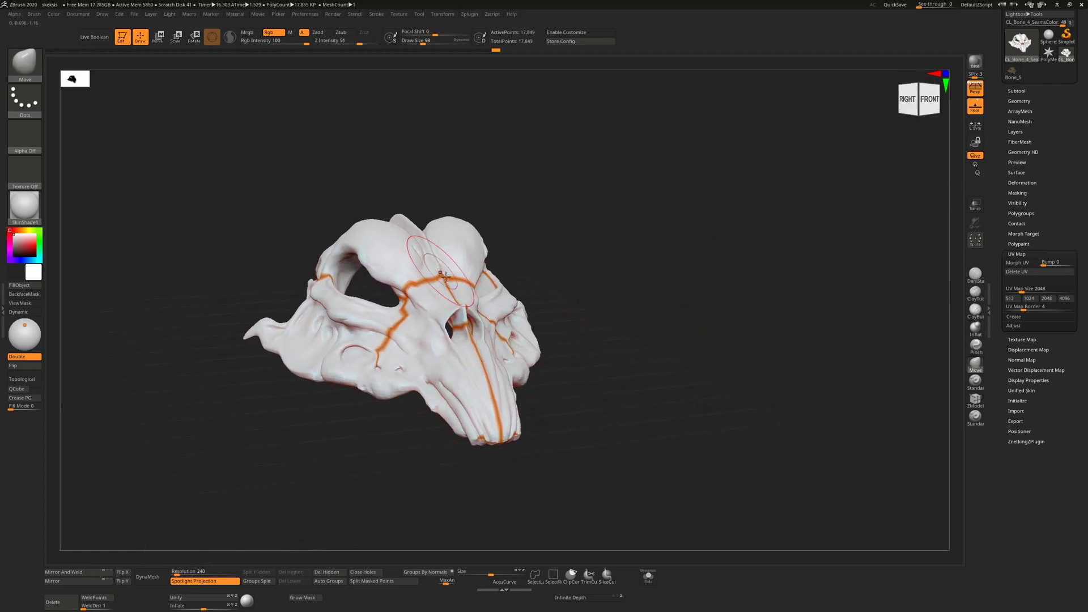
pyautogui.moveTo(648, 290); pyautogui.dragTo(648, 301, button='right')
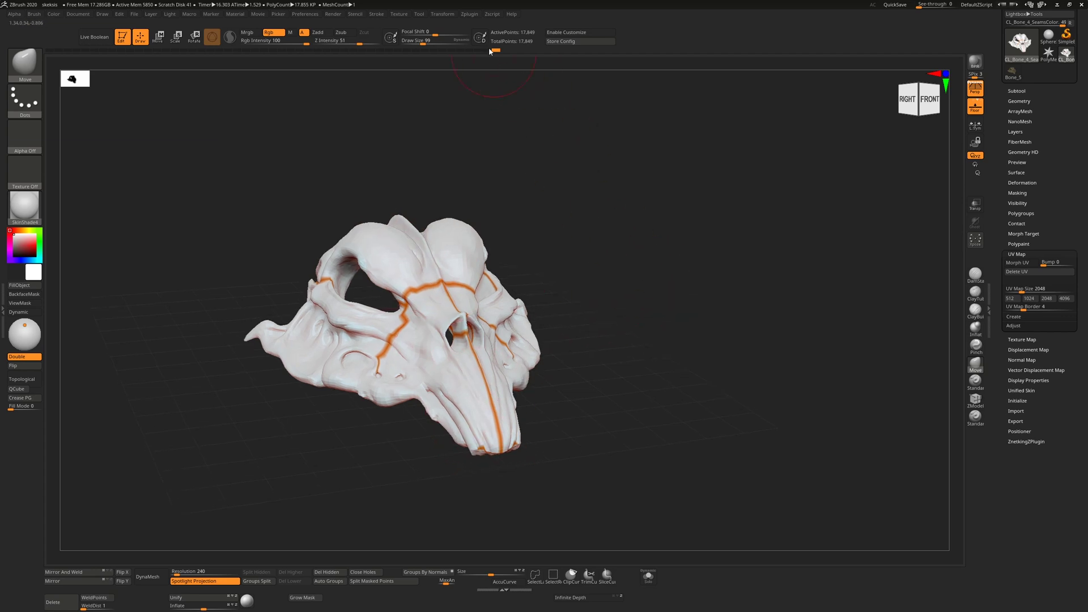
# Step: Enable Control Painting in UV Master and choose the Protect painting mode
pyautogui.click(474, 15)
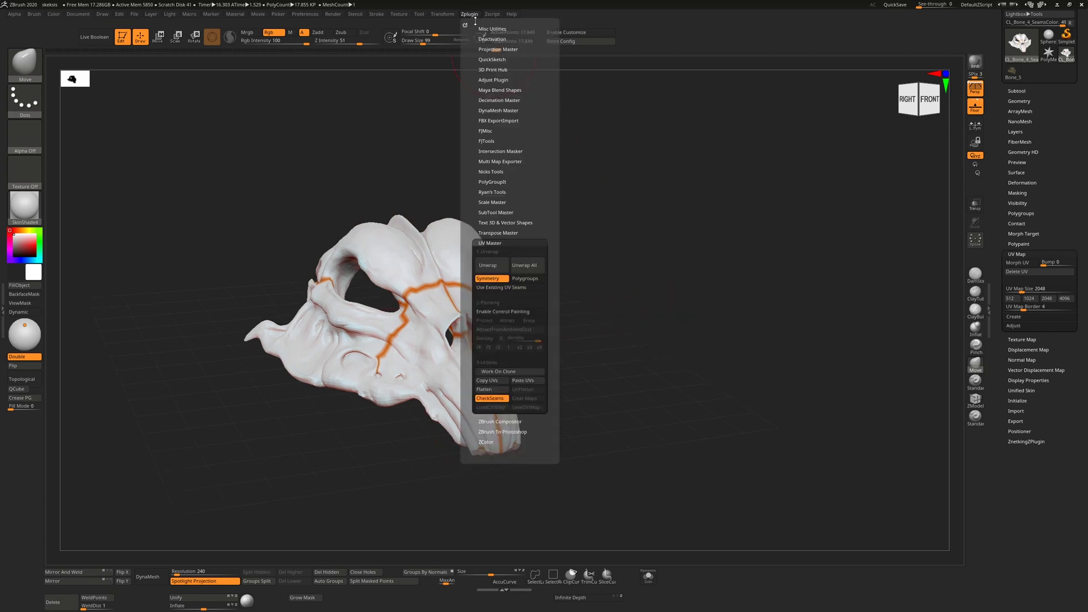
pyautogui.click(509, 315)
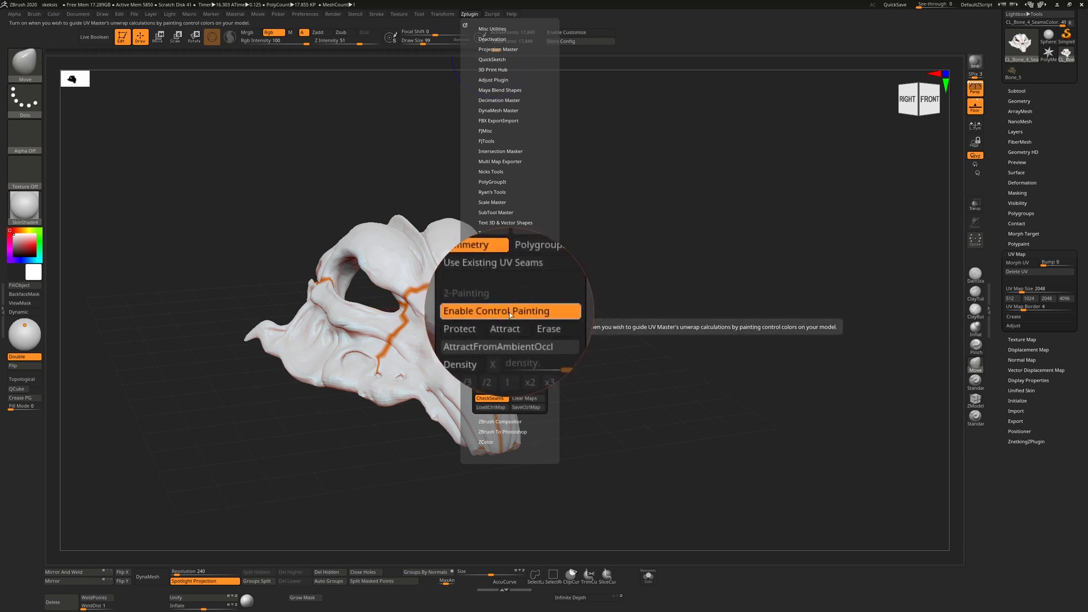
pyautogui.click(505, 328)
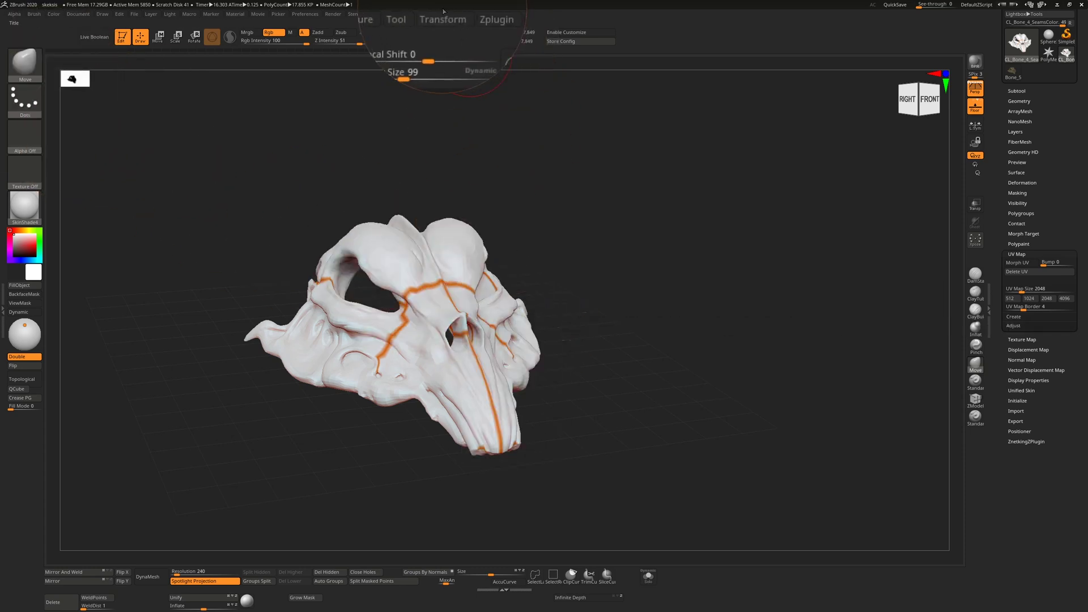
pyautogui.click(464, 16)
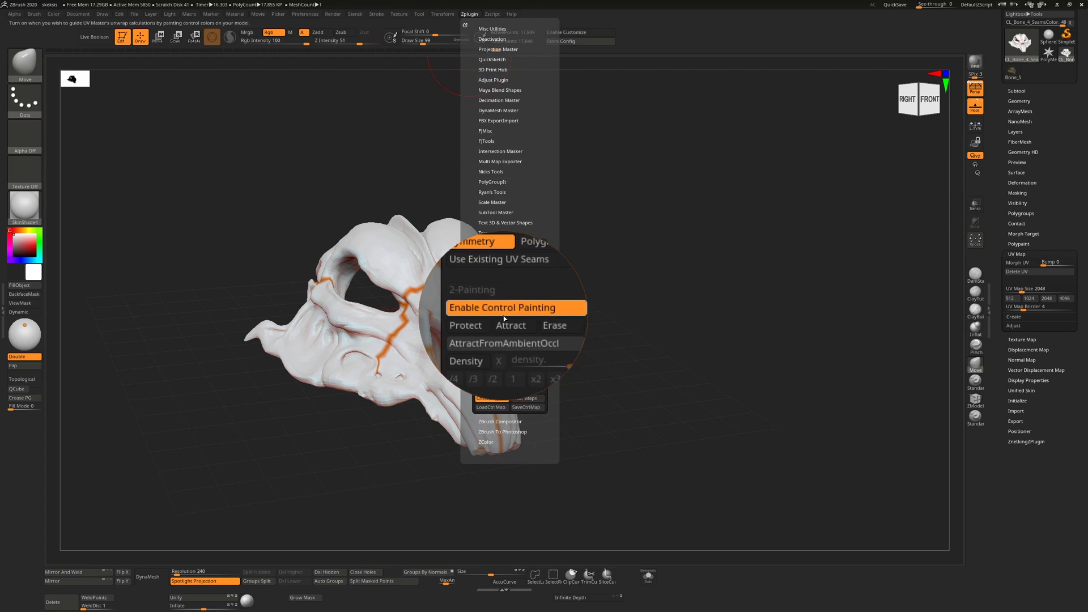
pyautogui.click(486, 327)
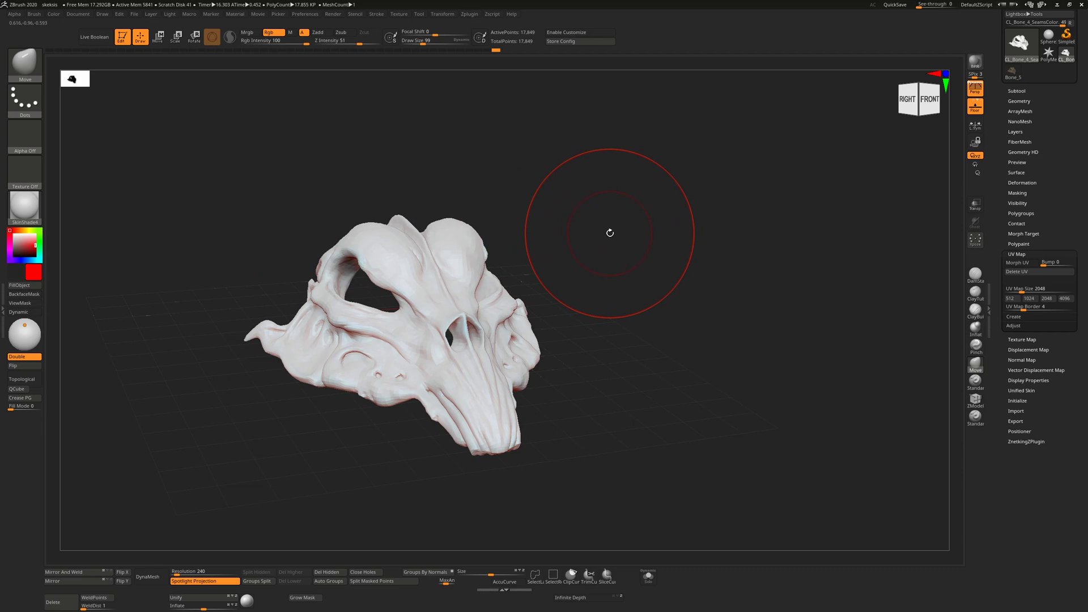
# Step: Switch to the Standard brush and turn its alpha off
pyautogui.press('b')
pyautogui.press('s')
pyautogui.press('t')
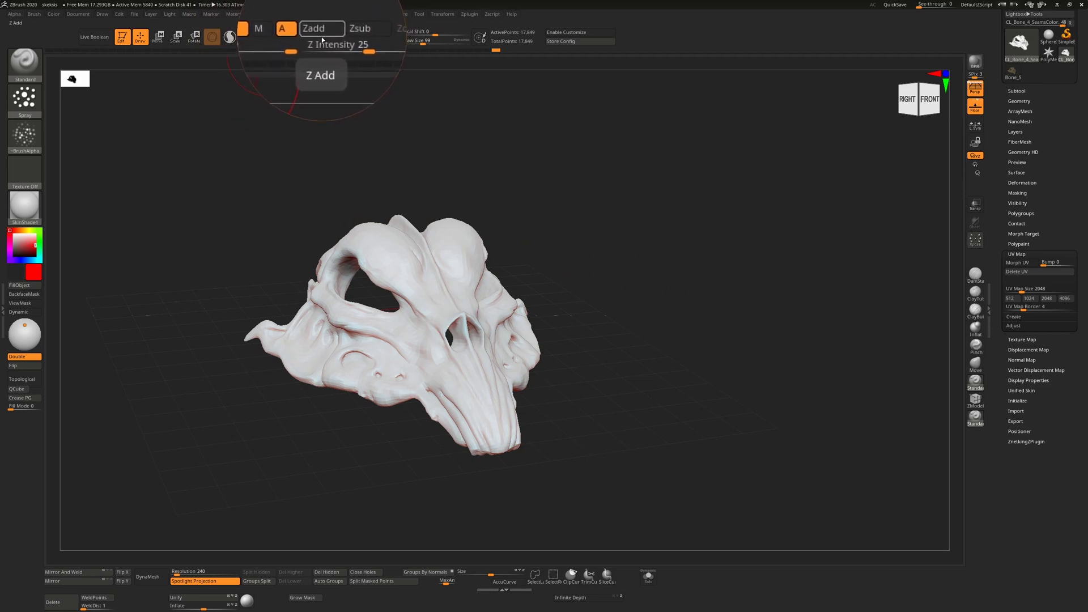
pyautogui.click(26, 137)
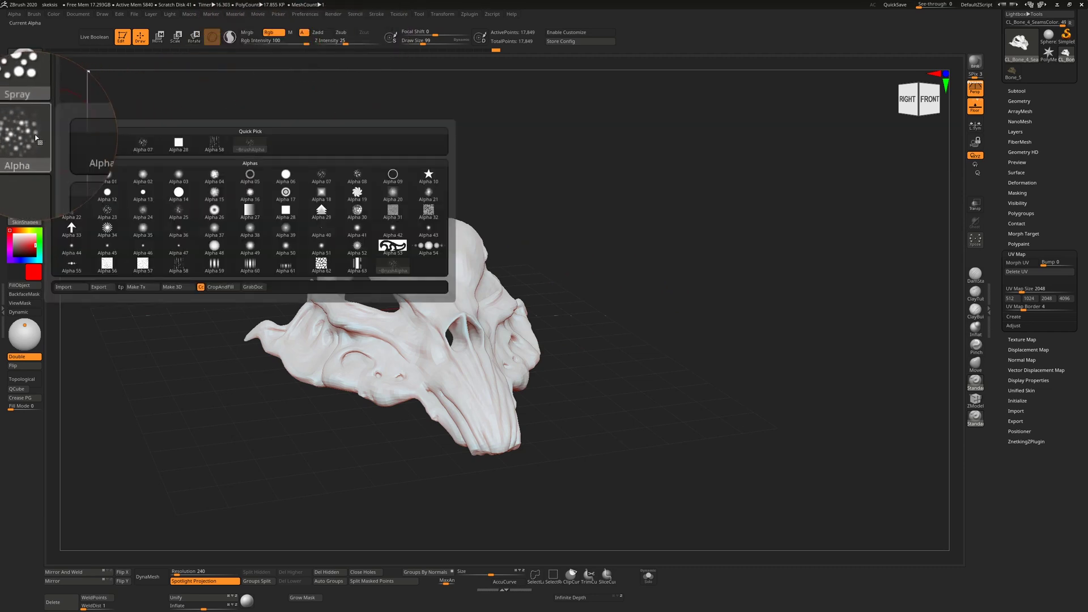
pyautogui.click(71, 142)
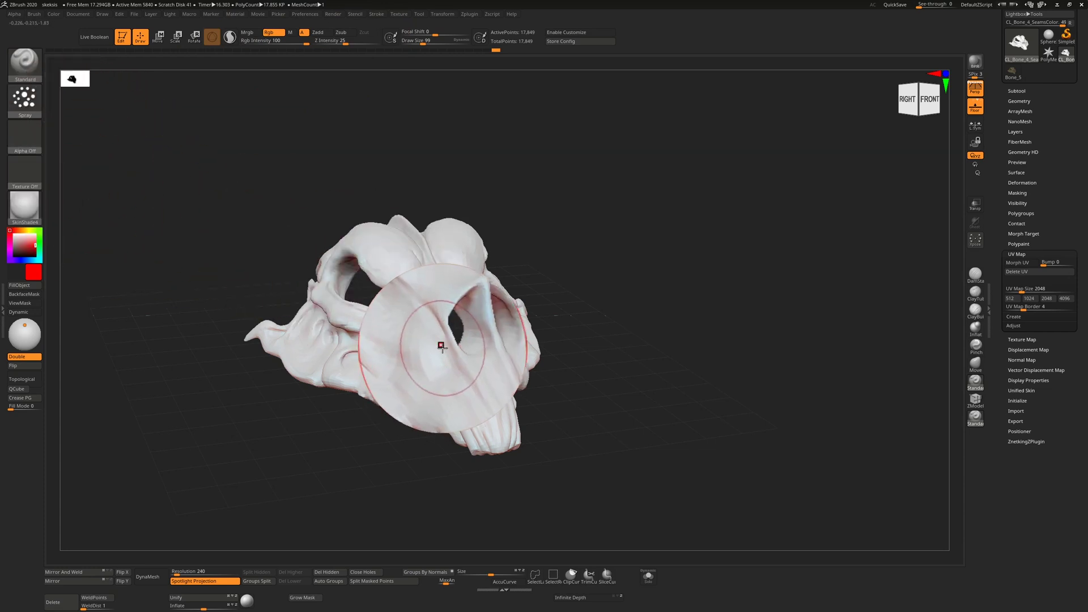
# Step: Reduce the draw size to 65 and paint red protection over the snout, cheeks and front of the cranium
pyautogui.press('shift')
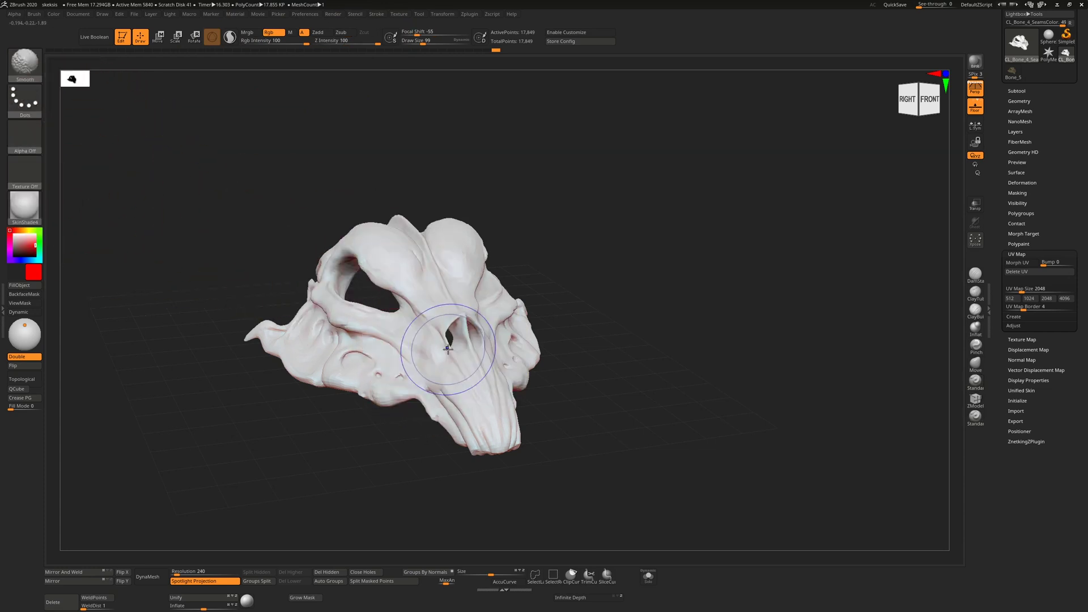
pyautogui.press('s')
pyautogui.moveTo(442, 344)
pyautogui.mouseDown()
pyautogui.moveTo(433, 344)
pyautogui.moveTo(466, 404)
pyautogui.mouseUp()
pyautogui.press('s')
pyautogui.press('[')
pyautogui.moveTo(436, 295)
pyautogui.mouseDown()
pyautogui.moveTo(419, 263)
pyautogui.moveTo(385, 247)
pyautogui.moveTo(395, 331)
pyautogui.moveTo(317, 335)
pyautogui.moveTo(357, 385)
pyautogui.mouseUp()
pyautogui.moveTo(508, 240); pyautogui.dragTo(505, 317)
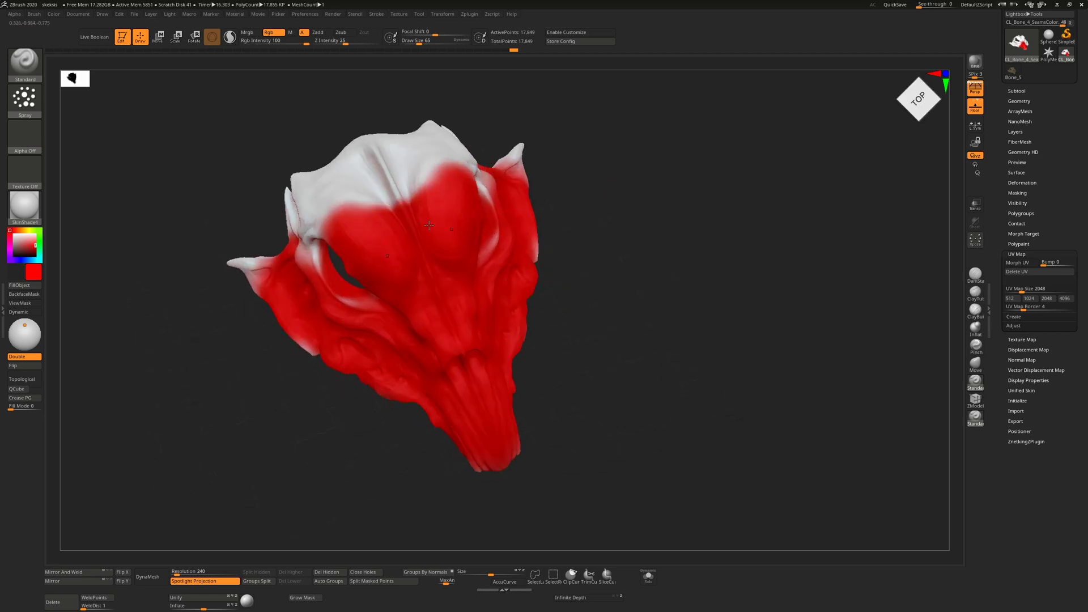
# Step: Extend the red protection over the rear of the cranium and the skull's outer sides
pyautogui.moveTo(397, 192)
pyautogui.mouseDown()
pyautogui.moveTo(374, 171)
pyautogui.moveTo(321, 195)
pyautogui.mouseUp()
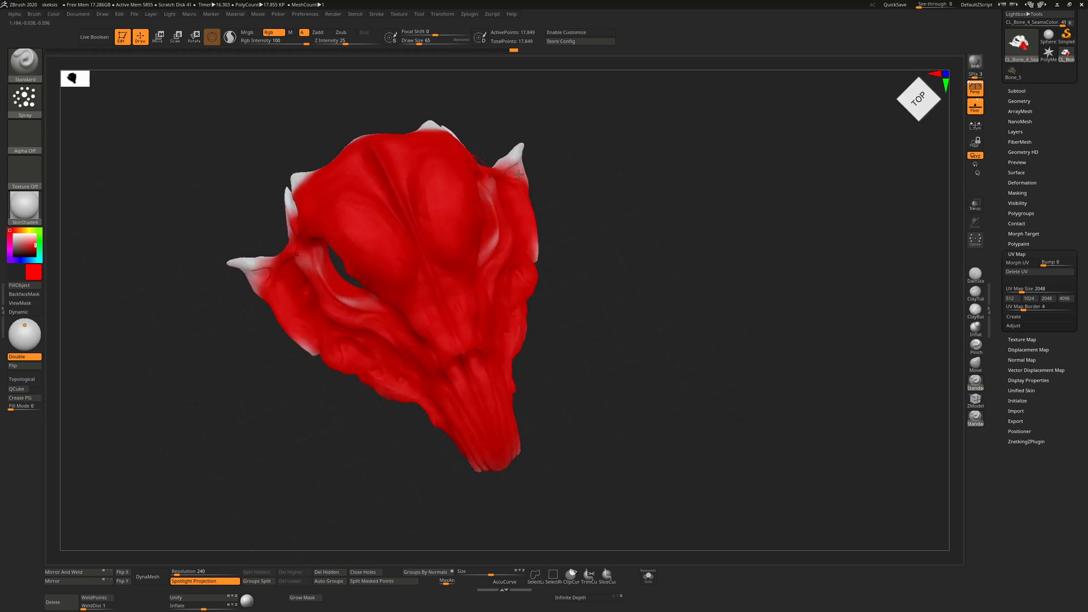
pyautogui.moveTo(631, 185); pyautogui.dragTo(646, 202)
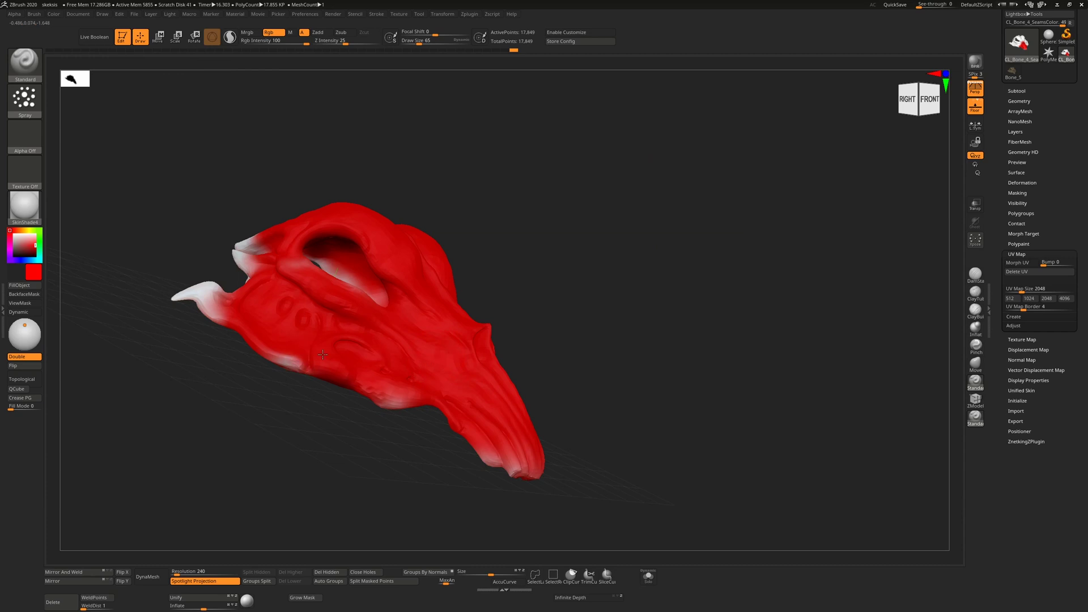
pyautogui.moveTo(322, 353); pyautogui.dragTo(216, 295)
pyautogui.moveTo(522, 239)
pyautogui.mouseDown()
pyautogui.moveTo(625, 193)
pyautogui.moveTo(636, 149)
pyautogui.moveTo(639, 169)
pyautogui.moveTo(651, 160)
pyautogui.moveTo(648, 190)
pyautogui.moveTo(627, 233)
pyautogui.moveTo(596, 271)
pyautogui.moveTo(587, 268)
pyautogui.mouseUp()
pyautogui.moveTo(413, 245); pyautogui.dragTo(527, 85)
# Step: Switch control painting to Attract, set the draw size to 62 and start painting blue over the skull's rear and underside
pyautogui.click(474, 14)
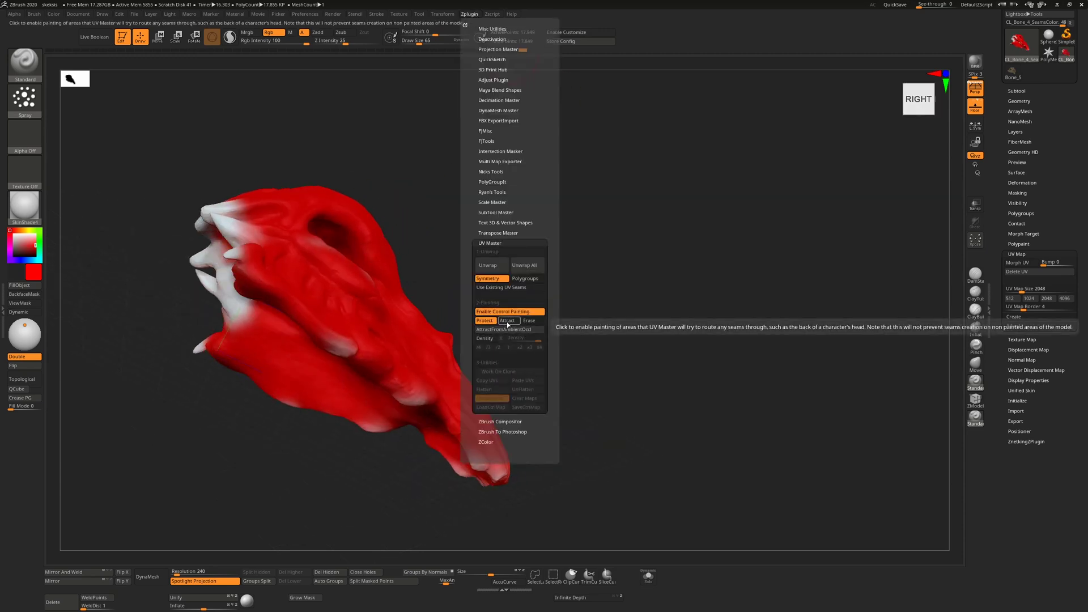
pyautogui.click(509, 325)
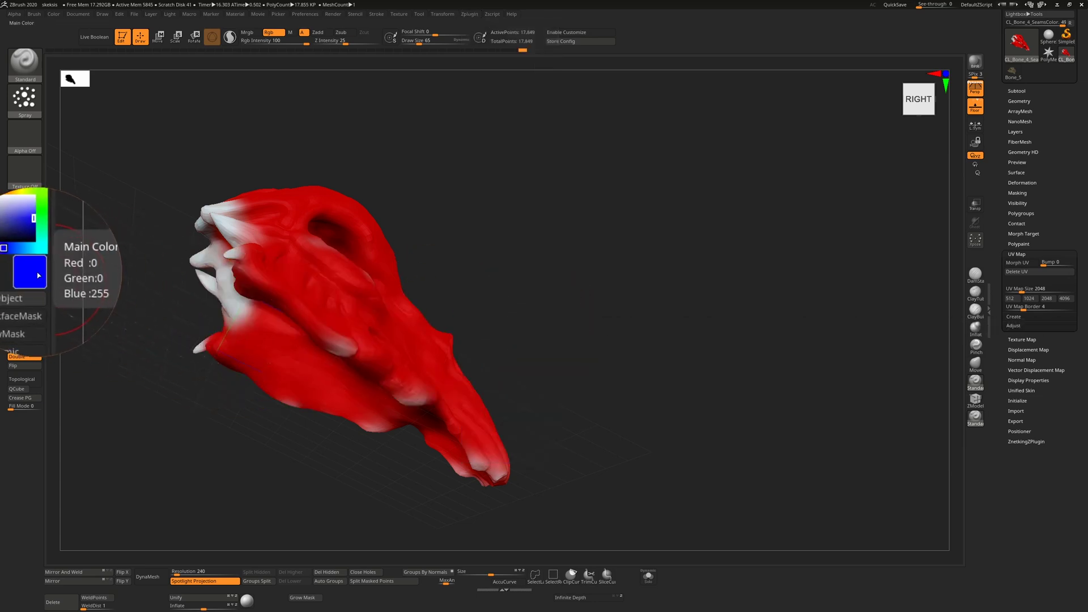
pyautogui.press('s')
pyautogui.moveTo(451, 265); pyautogui.dragTo(498, 224)
pyautogui.press('shift')
pyautogui.moveTo(266, 192); pyautogui.dragTo(303, 216)
pyautogui.press('s')
pyautogui.moveTo(275, 202); pyautogui.dragTo(283, 202)
pyautogui.moveTo(261, 201)
pyautogui.mouseDown()
pyautogui.moveTo(238, 198)
pyautogui.moveTo(202, 220)
pyautogui.moveTo(281, 214)
pyautogui.moveTo(365, 273)
pyautogui.mouseUp()
# Step: Cover the remaining underside of the skull, around the large openings and toward the snout, with blue Attract paint
pyautogui.moveTo(504, 173); pyautogui.dragTo(431, 207)
pyautogui.moveTo(305, 241); pyautogui.dragTo(250, 213)
pyautogui.moveTo(371, 272)
pyautogui.mouseDown()
pyautogui.moveTo(394, 385)
pyautogui.moveTo(400, 499)
pyautogui.moveTo(425, 544)
pyautogui.mouseUp()
pyautogui.moveTo(338, 369)
pyautogui.mouseDown()
pyautogui.moveTo(306, 397)
pyautogui.moveTo(243, 397)
pyautogui.mouseUp()
pyautogui.moveTo(502, 273)
pyautogui.mouseDown()
pyautogui.moveTo(550, 248)
pyautogui.moveTo(581, 206)
pyautogui.moveTo(416, 243)
pyautogui.moveTo(328, 236)
pyautogui.moveTo(286, 368)
pyautogui.moveTo(363, 309)
pyautogui.moveTo(335, 231)
pyautogui.mouseUp()
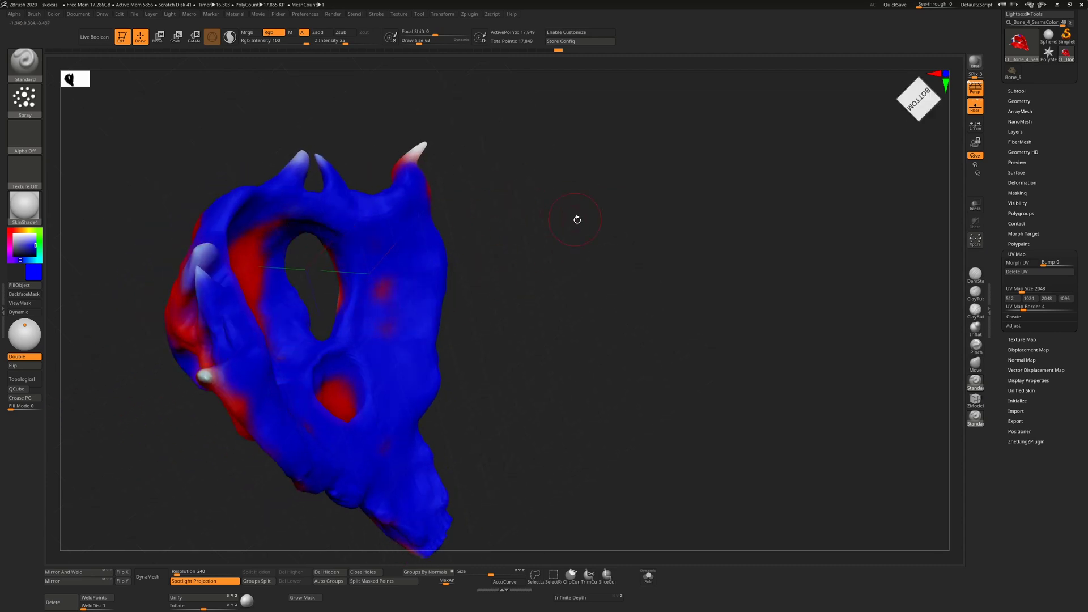
# Step: Switch control painting to Protect, set the draw size to 33 and paint red over the cheek, snout and cranium beside the eye socket
pyautogui.moveTo(584, 225); pyautogui.dragTo(484, 235)
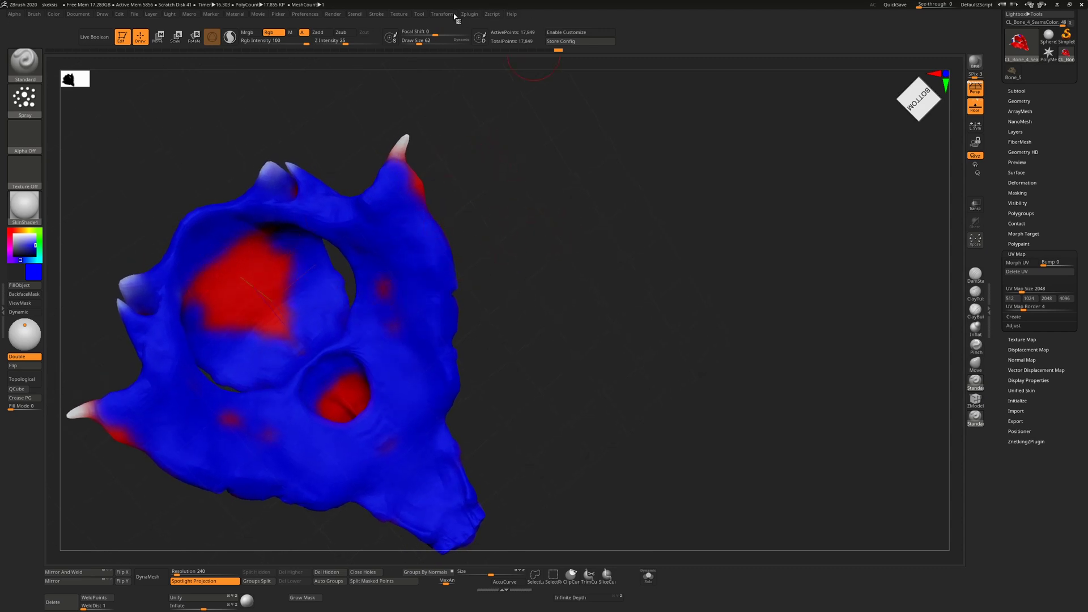
pyautogui.moveTo(538, 82); pyautogui.dragTo(487, 170)
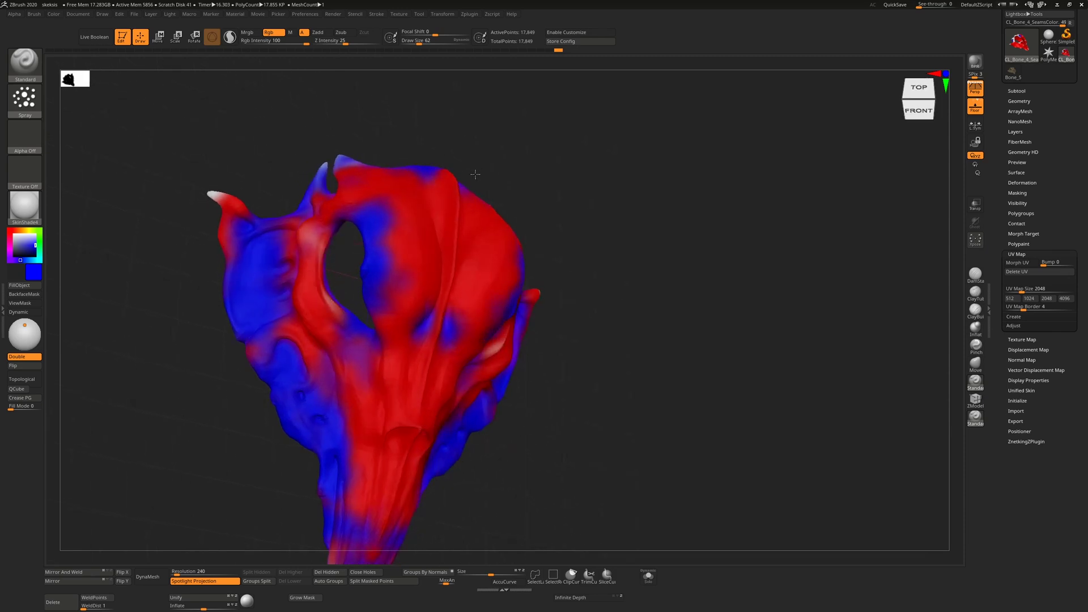
pyautogui.click(472, 14)
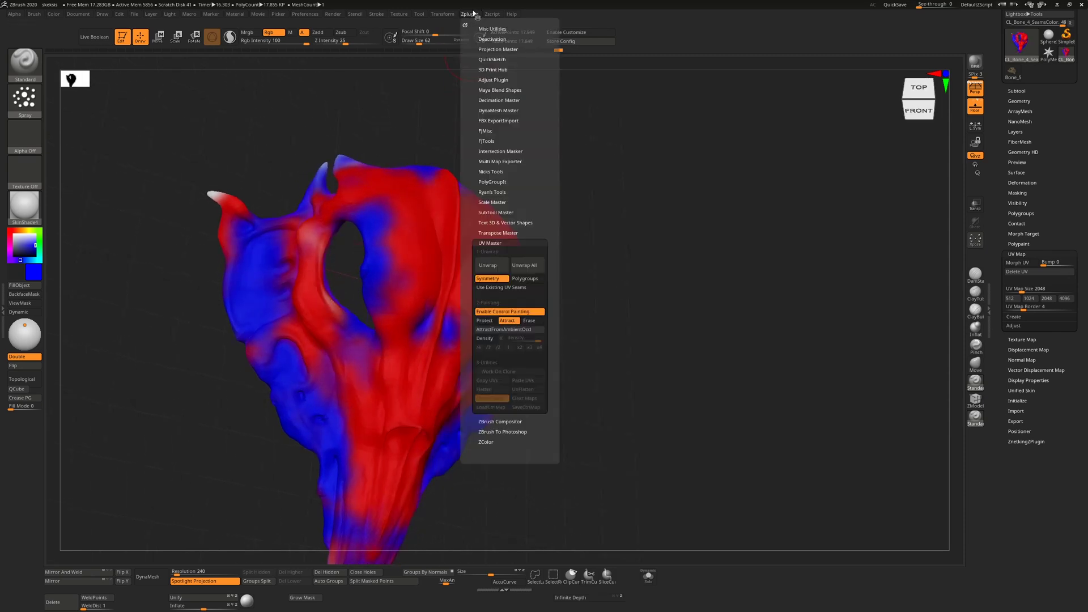
pyautogui.click(508, 320)
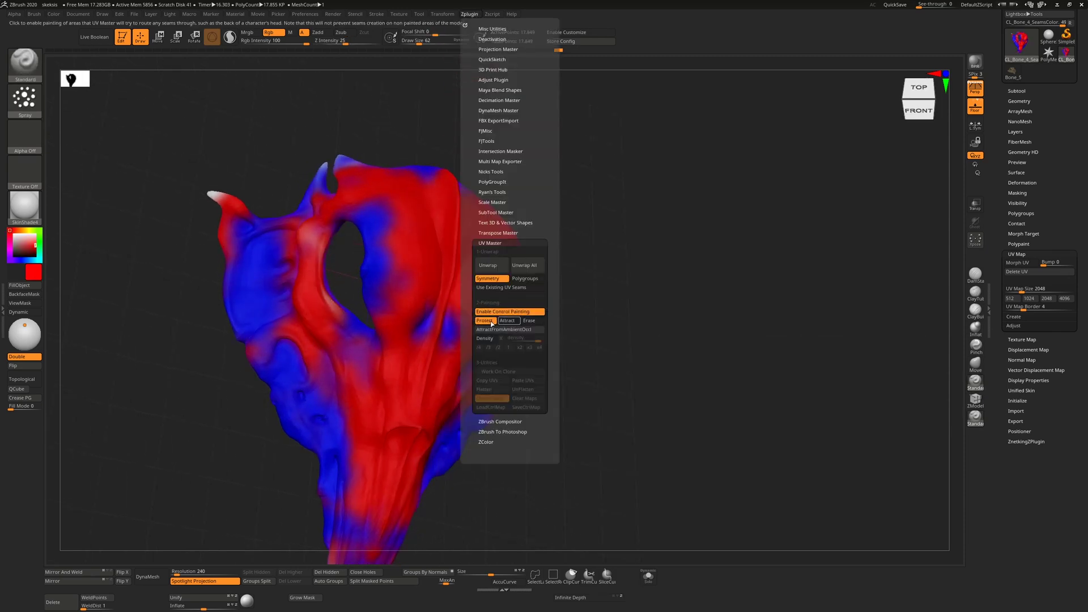
pyautogui.press('s')
pyautogui.moveTo(278, 275)
pyautogui.mouseDown()
pyautogui.moveTo(266, 306)
pyautogui.moveTo(335, 448)
pyautogui.moveTo(349, 550)
pyautogui.mouseUp()
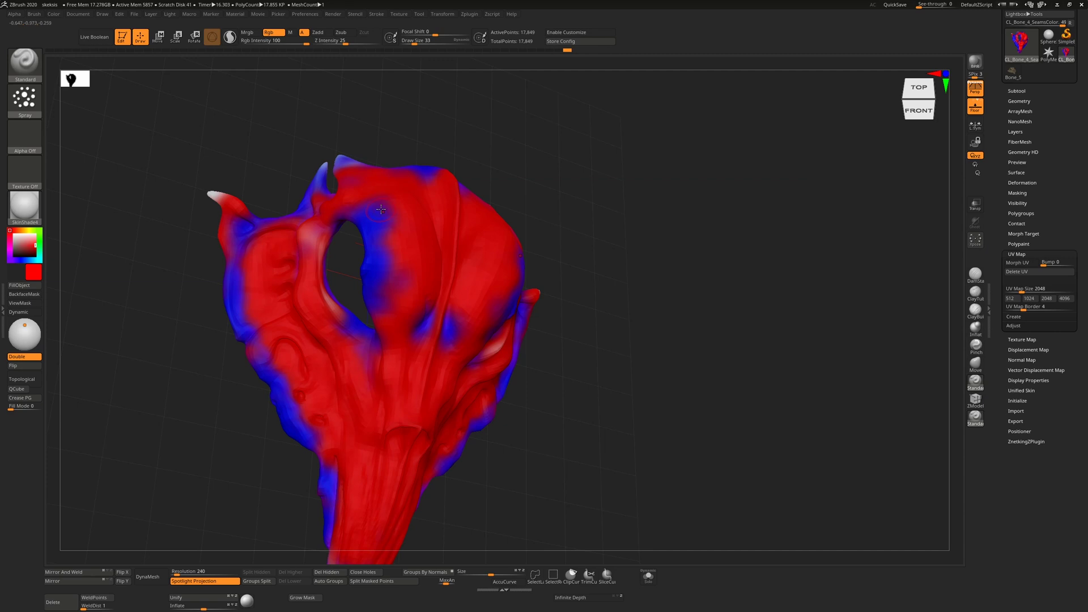
pyautogui.moveTo(371, 221); pyautogui.dragTo(418, 334)
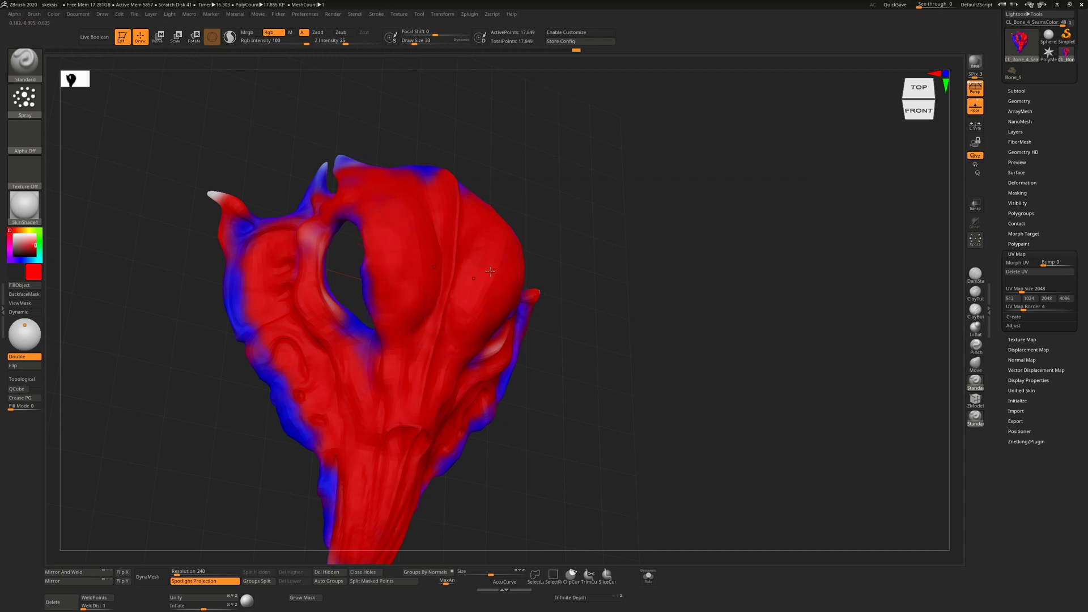
# Step: Extend the red protection over the cheekbone and the bone ridges behind the eye socket
pyautogui.moveTo(528, 269)
pyautogui.mouseDown()
pyautogui.moveTo(648, 238)
pyautogui.moveTo(576, 270)
pyautogui.mouseUp()
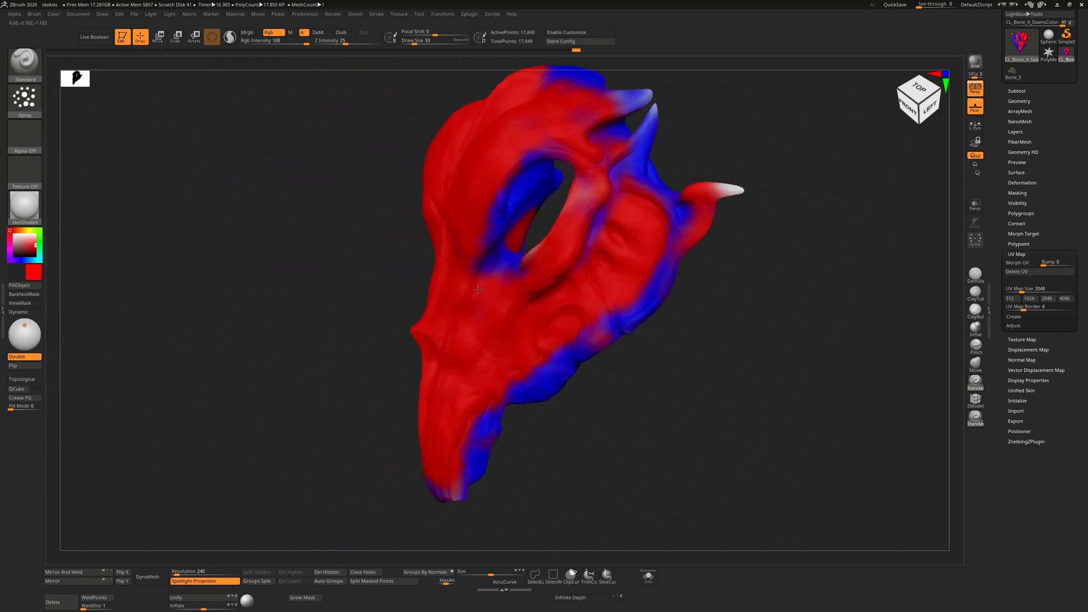
pyautogui.moveTo(544, 335); pyautogui.dragTo(553, 364)
pyautogui.moveTo(602, 227); pyautogui.dragTo(596, 213)
pyautogui.moveTo(630, 171); pyautogui.dragTo(582, 119)
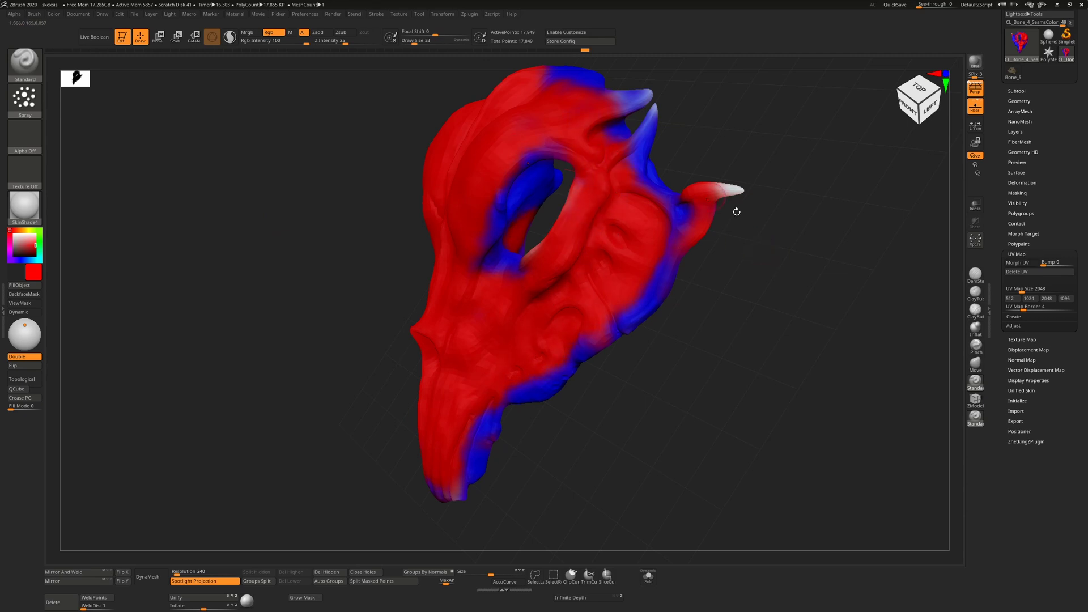
# Step: Switch control painting to Erase, set the draw size to 55 and clear paint from the underside's arms, snout base and cranial cavity
pyautogui.moveTo(744, 239); pyautogui.dragTo(512, 214)
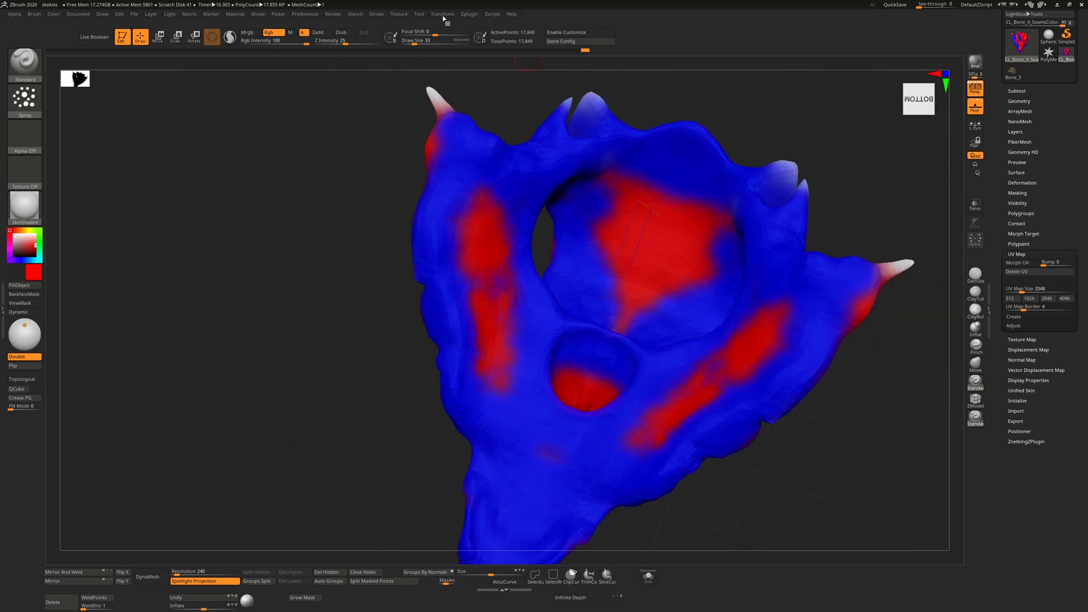
pyautogui.click(465, 14)
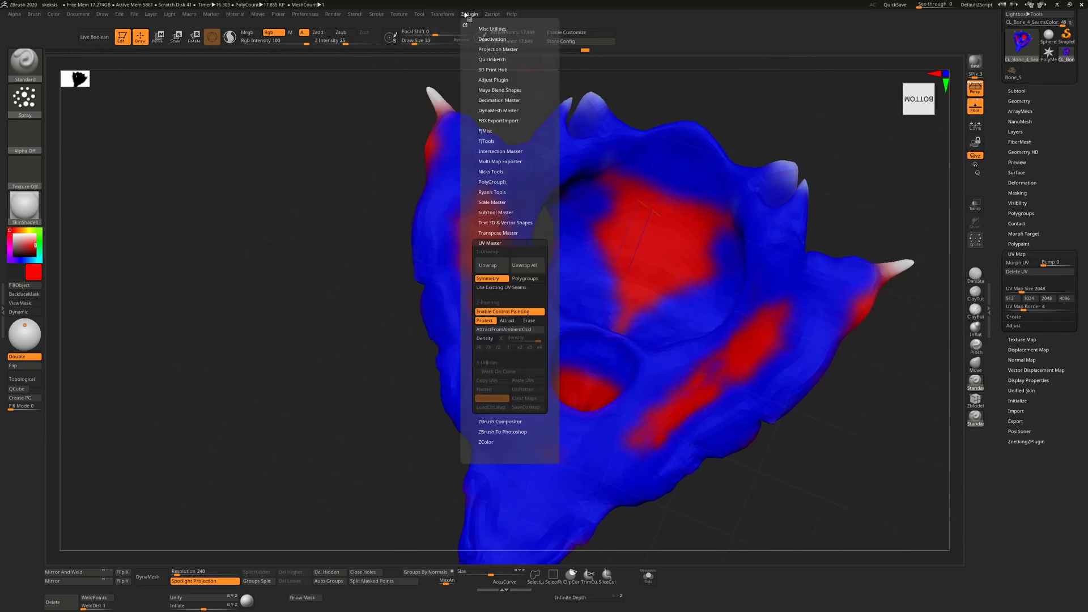
pyautogui.click(531, 319)
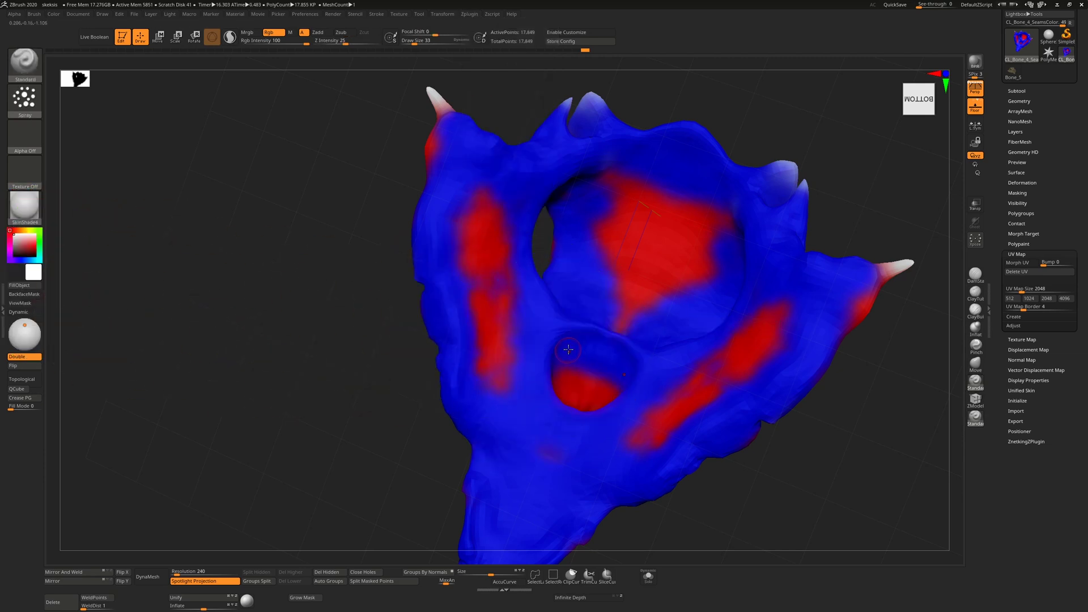
pyautogui.press('s')
pyautogui.click(483, 235)
pyautogui.moveTo(482, 226)
pyautogui.mouseDown()
pyautogui.moveTo(486, 214)
pyautogui.moveTo(498, 371)
pyautogui.moveTo(513, 368)
pyautogui.mouseUp()
pyautogui.moveTo(643, 223)
pyautogui.mouseDown()
pyautogui.moveTo(636, 272)
pyautogui.moveTo(657, 216)
pyautogui.moveTo(626, 243)
pyautogui.moveTo(627, 299)
pyautogui.moveTo(657, 250)
pyautogui.mouseUp()
pyautogui.keyDown('alt'); pyautogui.moveTo(500, 228); pyautogui.dragTo(487, 194, button='right'); pyautogui.keyUp('alt')
pyautogui.moveTo(487, 193)
pyautogui.mouseDown()
pyautogui.moveTo(471, 168)
pyautogui.moveTo(464, 187)
pyautogui.mouseUp()
pyautogui.keyDown('alt'); pyautogui.moveTo(465, 187); pyautogui.dragTo(460, 174, button='right'); pyautogui.keyUp('alt')
pyautogui.moveTo(482, 320); pyautogui.dragTo(512, 435)
pyautogui.keyDown('alt'); pyautogui.moveTo(628, 353); pyautogui.dragTo(718, 229, button='right'); pyautogui.keyUp('alt')
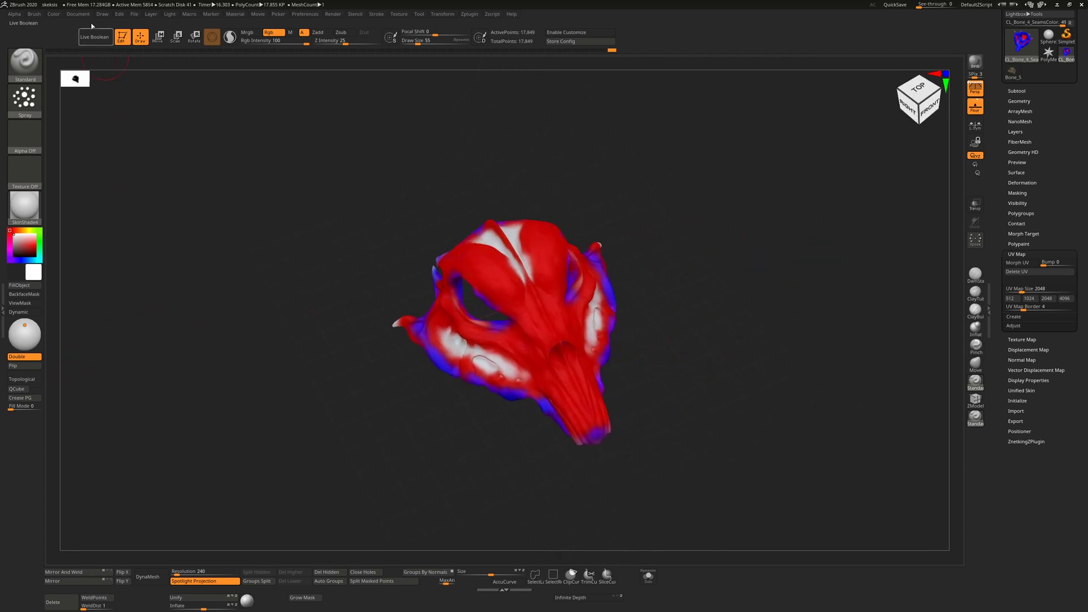
# Step: Enable BackfaceMask for the Standard brush and set its stroke to Dots
pyautogui.click(37, 15)
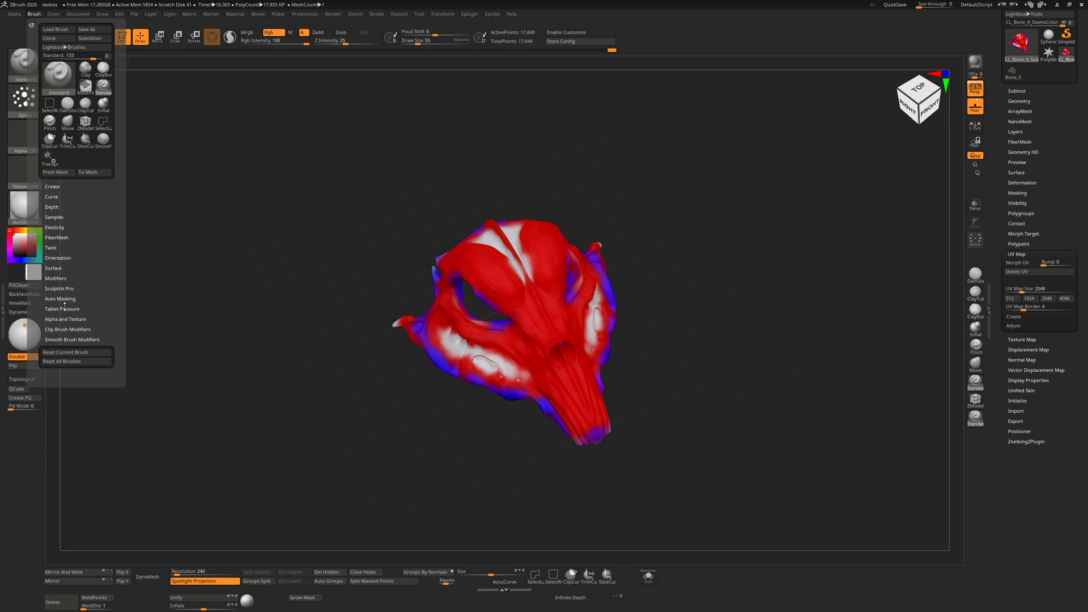
pyautogui.click(61, 298)
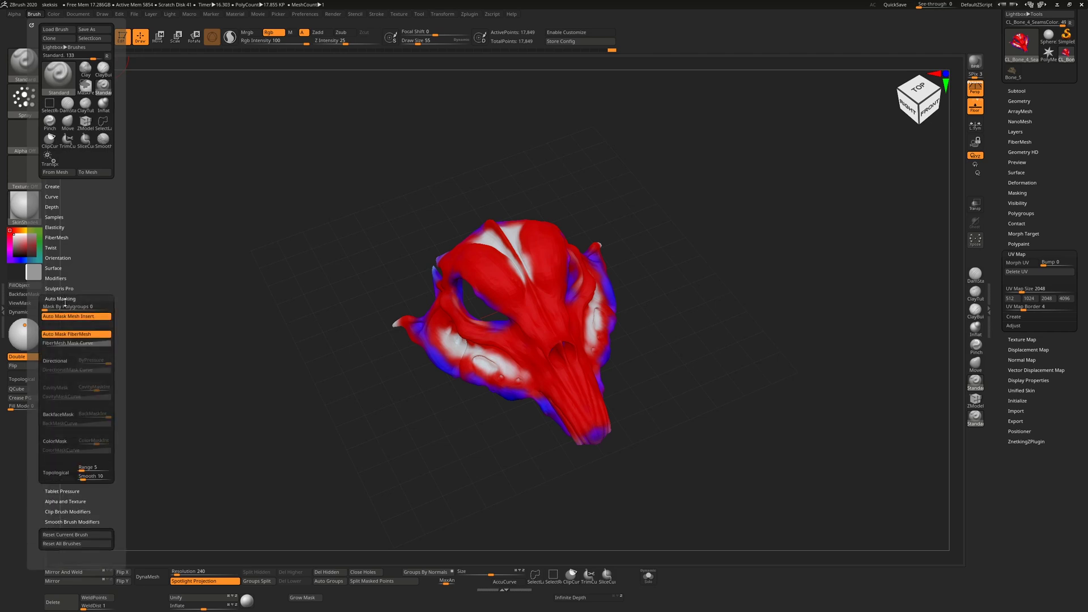
pyautogui.click(60, 414)
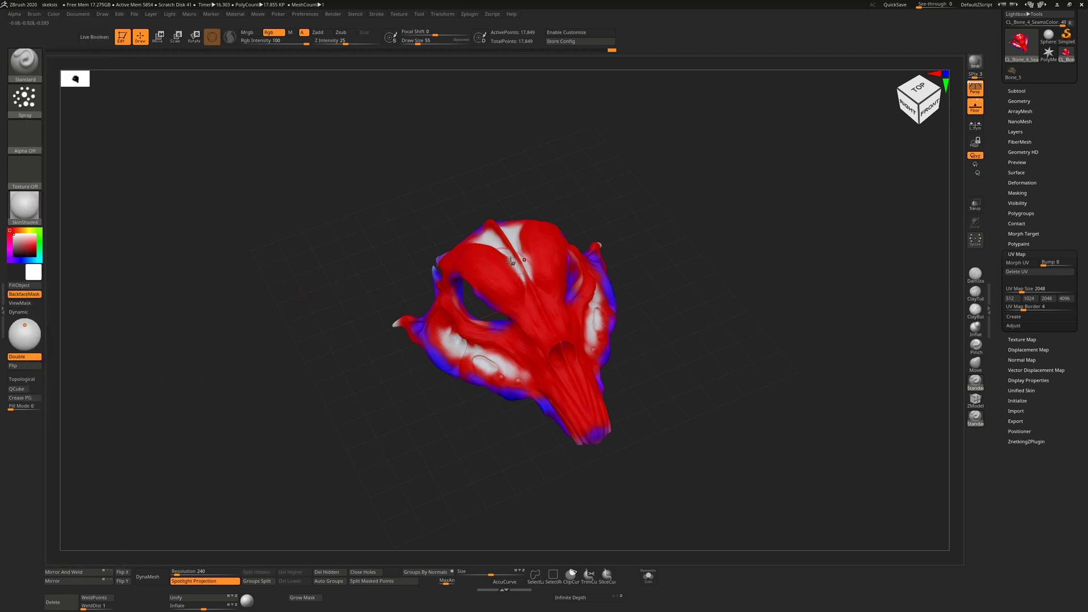
pyautogui.click(27, 99)
pyautogui.click(72, 107)
# Step: Switch control painting to Protect and repaint red over the white patches on the cranium and cheeks
pyautogui.moveTo(512, 240); pyautogui.dragTo(508, 305, button='right')
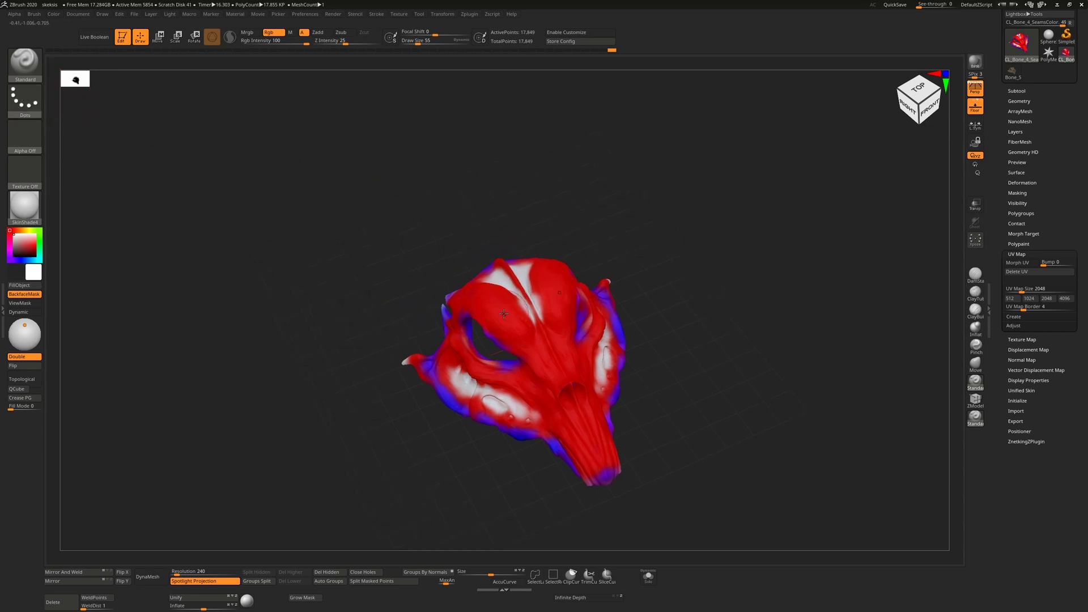
pyautogui.click(474, 14)
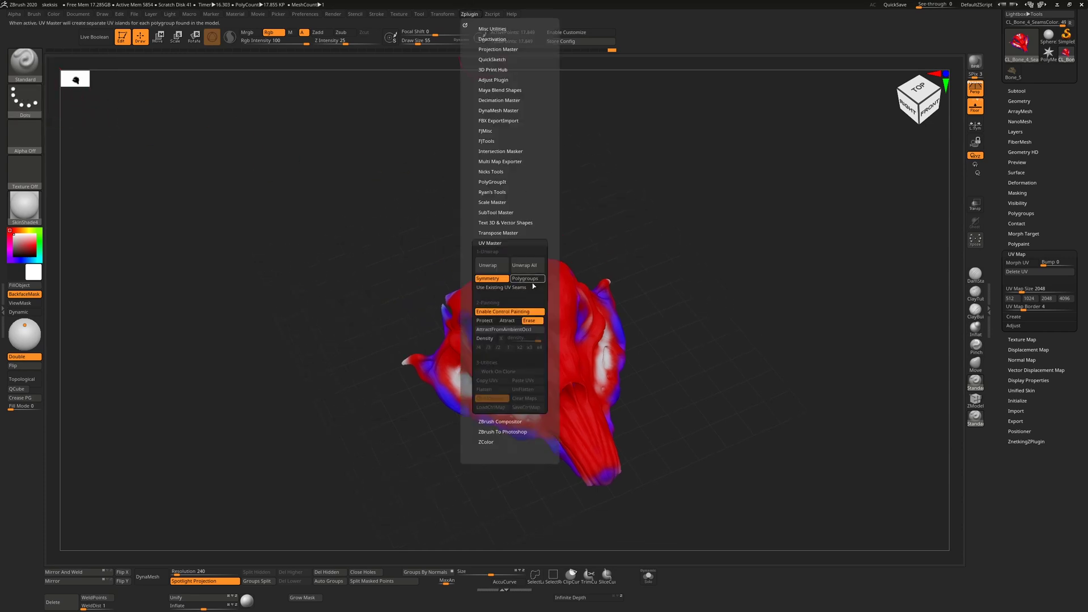
pyautogui.click(489, 322)
pyautogui.moveTo(531, 297)
pyautogui.mouseDown()
pyautogui.moveTo(513, 309)
pyautogui.moveTo(502, 281)
pyautogui.moveTo(510, 266)
pyautogui.mouseUp()
pyautogui.moveTo(519, 415)
pyautogui.mouseDown()
pyautogui.moveTo(462, 381)
pyautogui.moveTo(544, 412)
pyautogui.mouseUp()
pyautogui.moveTo(728, 295); pyautogui.dragTo(714, 243)
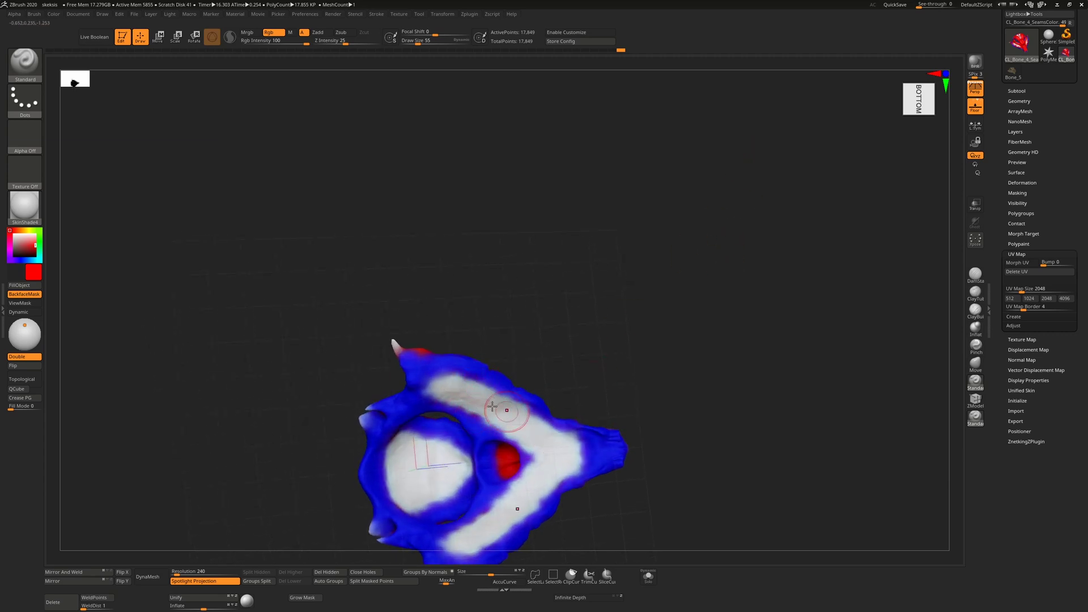
pyautogui.moveTo(709, 227); pyautogui.dragTo(712, 275)
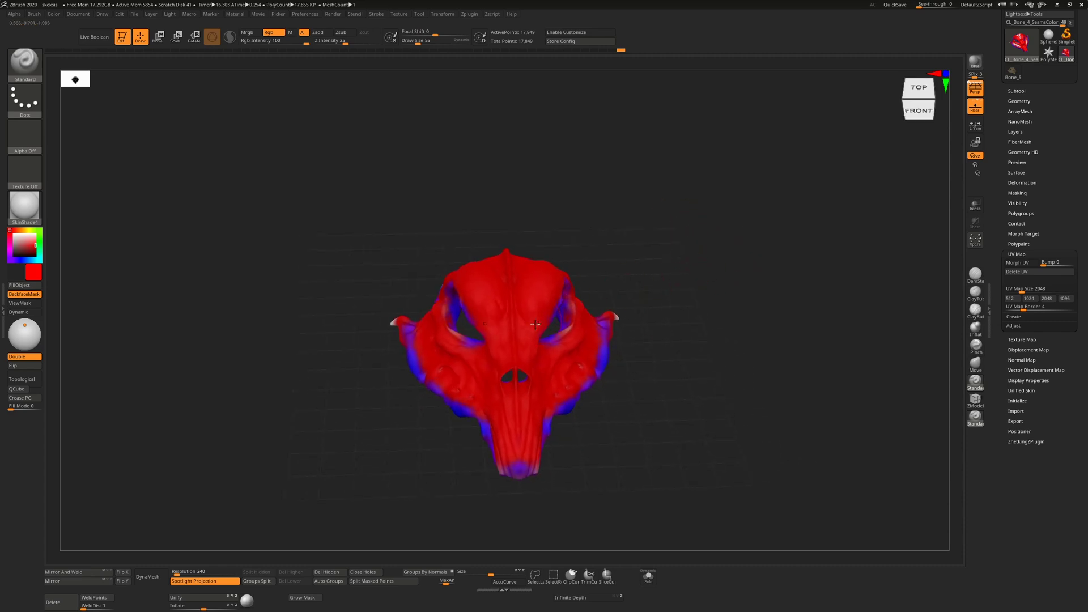
# Step: Switch control painting to Attract, set the draw size to 46 and paint blue around the eye sockets, snout tip and side horns
pyautogui.click(476, 14)
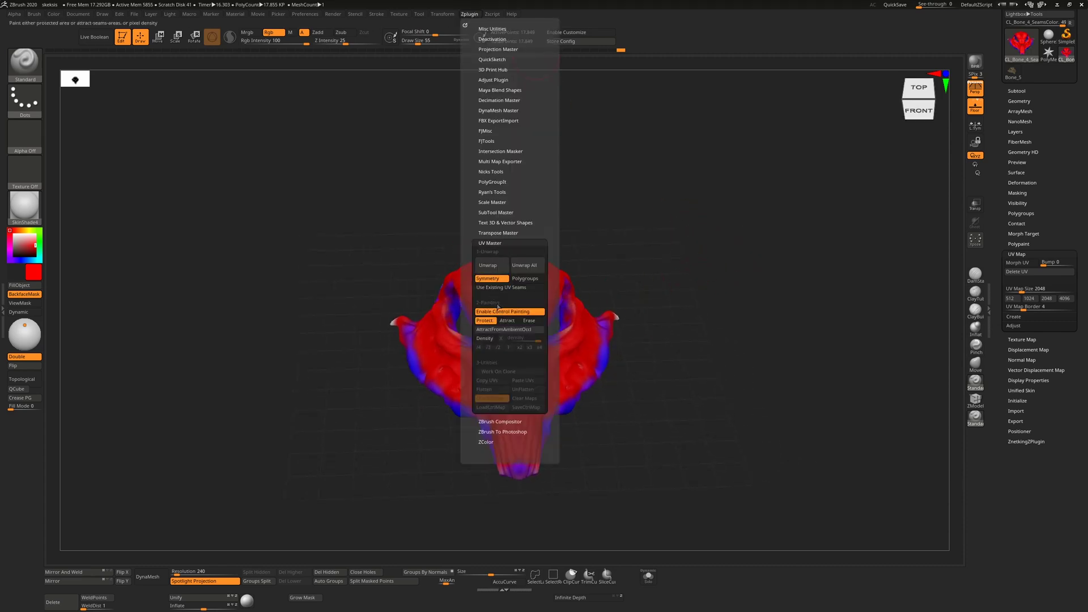
pyautogui.click(508, 322)
pyautogui.moveTo(686, 212)
pyautogui.mouseDown()
pyautogui.moveTo(717, 273)
pyautogui.moveTo(732, 369)
pyautogui.moveTo(736, 262)
pyautogui.moveTo(714, 193)
pyautogui.moveTo(726, 134)
pyautogui.moveTo(687, 350)
pyautogui.moveTo(709, 408)
pyautogui.mouseUp()
pyautogui.press('[')
pyautogui.moveTo(728, 330)
pyautogui.mouseDown()
pyautogui.moveTo(748, 317)
pyautogui.moveTo(780, 253)
pyautogui.mouseUp()
pyautogui.moveTo(882, 220)
pyautogui.keyDown('alt'); pyautogui.mouseDown()
pyautogui.moveTo(601, 238)
pyautogui.moveTo(576, 288)
pyautogui.mouseUp(); pyautogui.keyUp('alt')
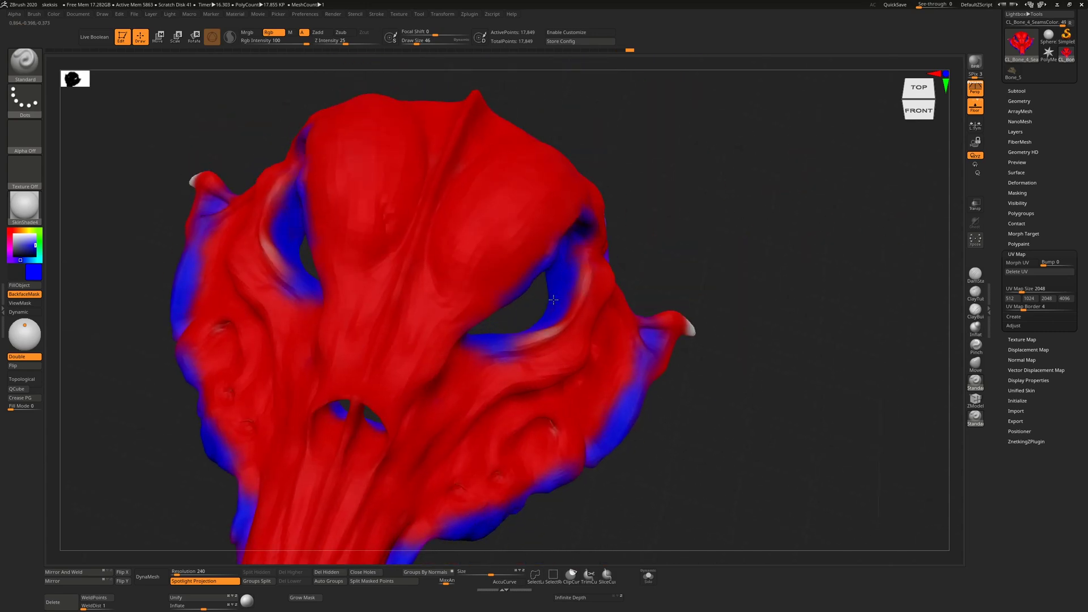
pyautogui.keyDown('alt'); pyautogui.moveTo(690, 254); pyautogui.dragTo(717, 214); pyautogui.keyUp('alt')
pyautogui.moveTo(532, 352); pyautogui.dragTo(511, 361)
pyautogui.moveTo(692, 187); pyautogui.dragTo(282, 339)
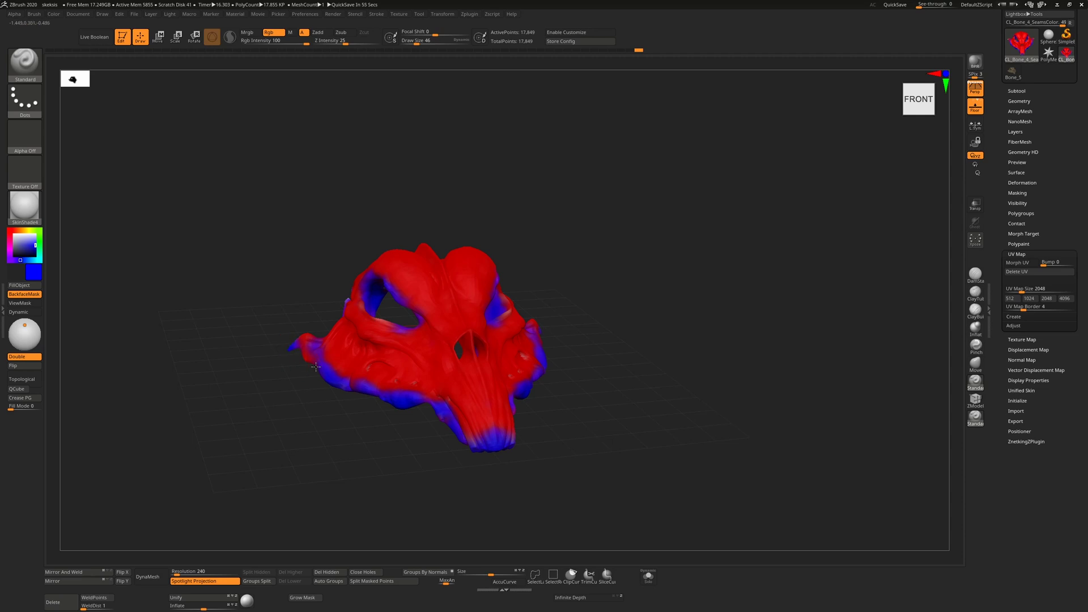
# Step: Unwrap the skull clone with UV Master and inspect the seams on its front and underside
pyautogui.click(471, 14)
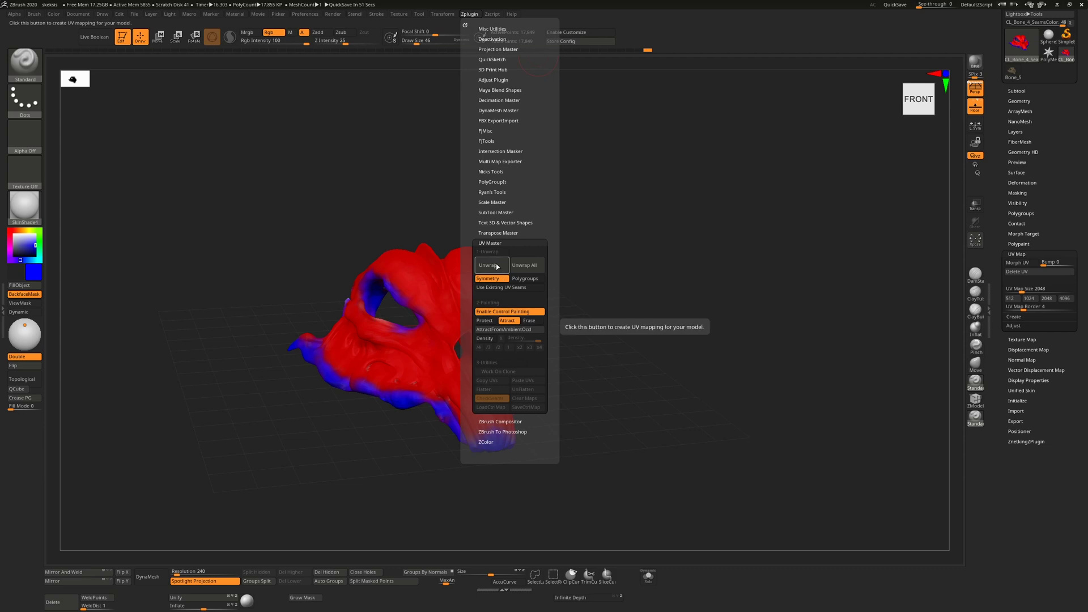
pyautogui.click(498, 267)
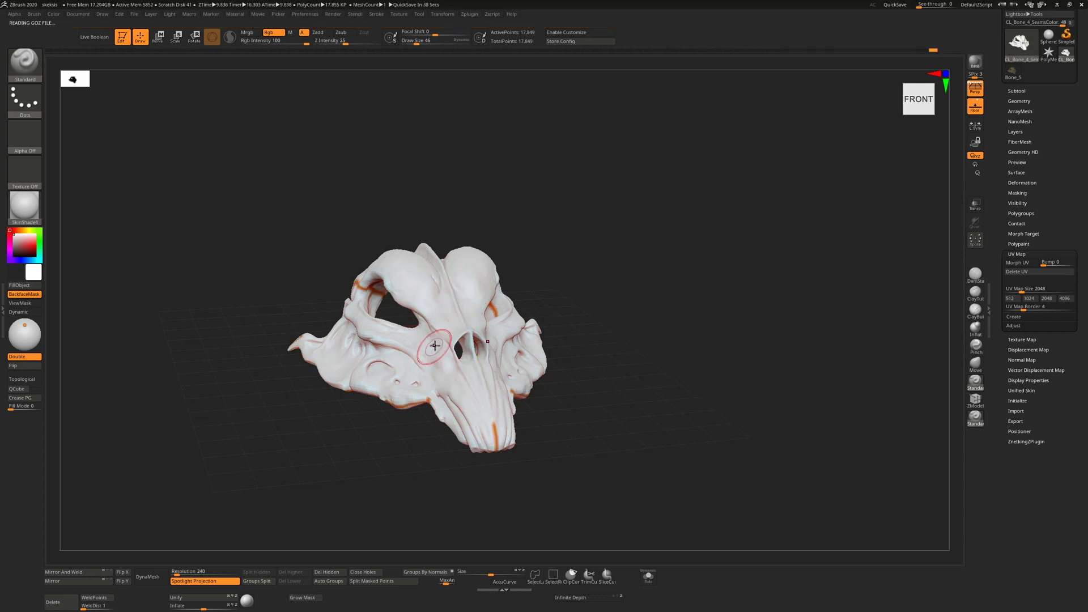
pyautogui.moveTo(652, 323)
pyautogui.mouseDown()
pyautogui.moveTo(675, 309)
pyautogui.moveTo(624, 303)
pyautogui.moveTo(607, 227)
pyautogui.mouseUp()
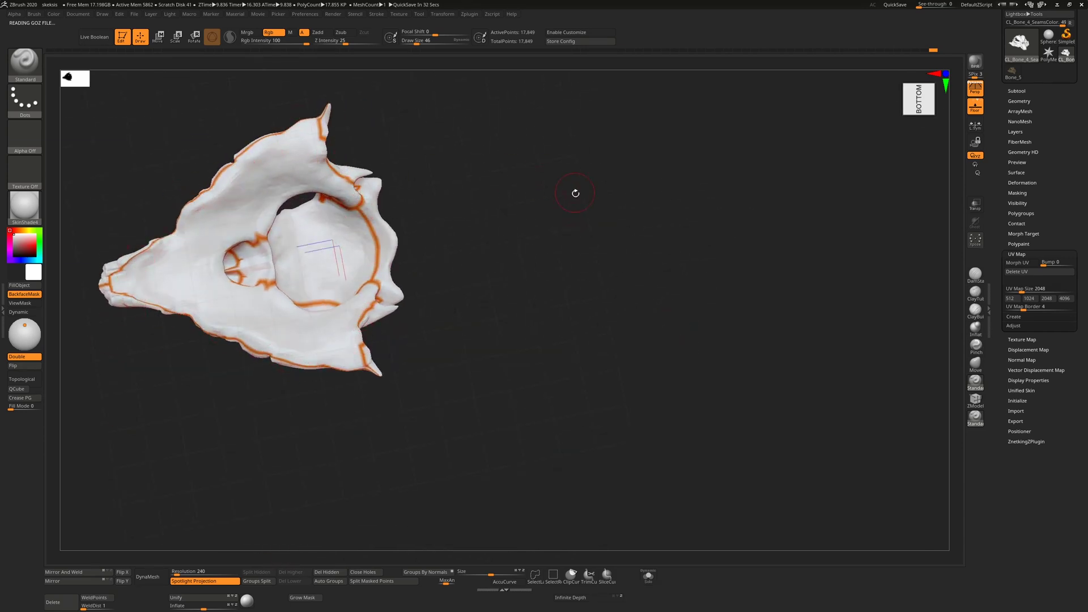
pyautogui.moveTo(573, 195); pyautogui.dragTo(449, 211)
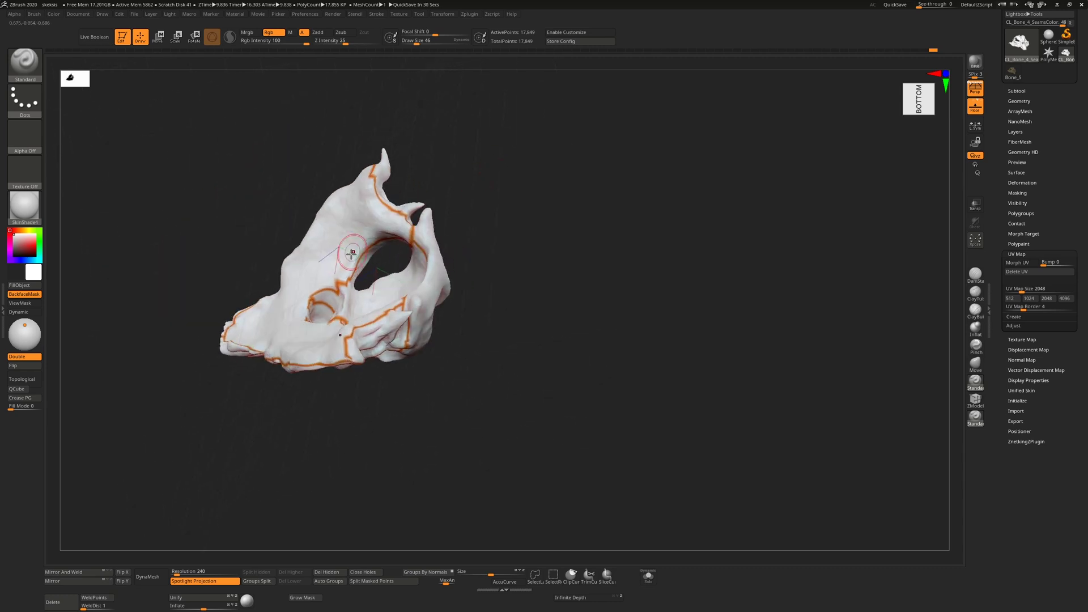
pyautogui.moveTo(353, 252); pyautogui.dragTo(628, 261)
# Step: Preview the unwrapped islands with Morph UV and return to the 3D model
pyautogui.click(1017, 262)
pyautogui.keyDown('shift'); pyautogui.moveTo(654, 290); pyautogui.dragTo(654, 289); pyautogui.keyUp('shift')
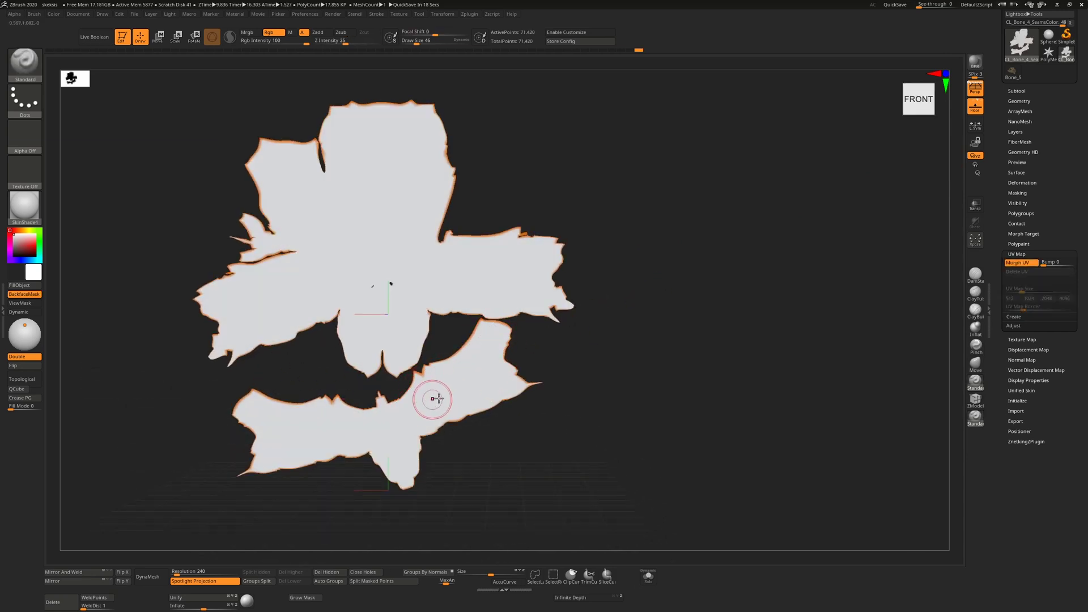
pyautogui.click(1015, 263)
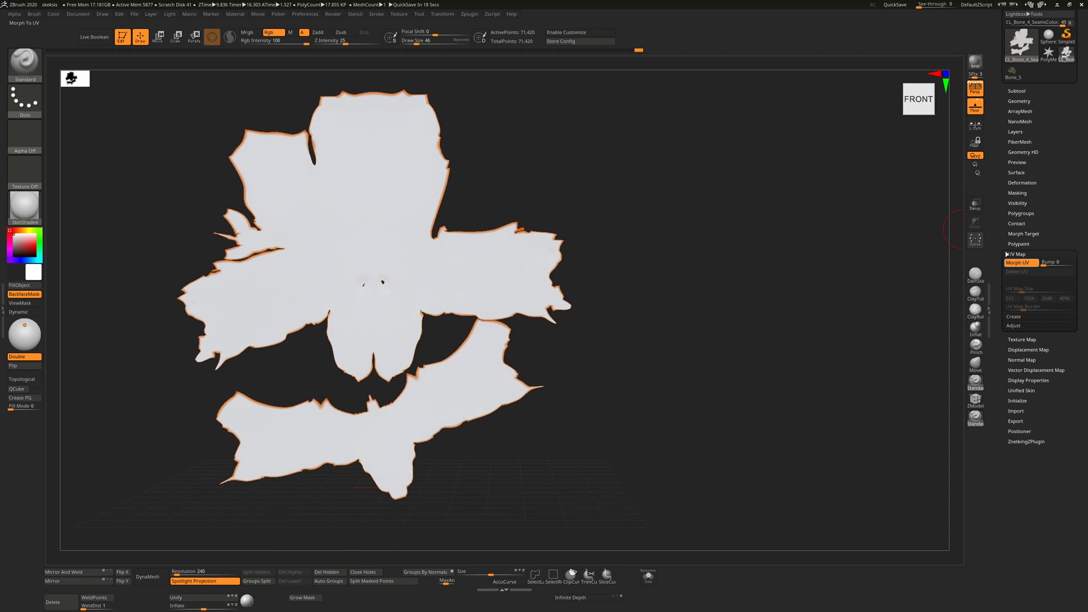
# Step: Flatten the unwrapped skull with UV Master and give its UV islands separate polygroups using Auto Groups
pyautogui.click(474, 16)
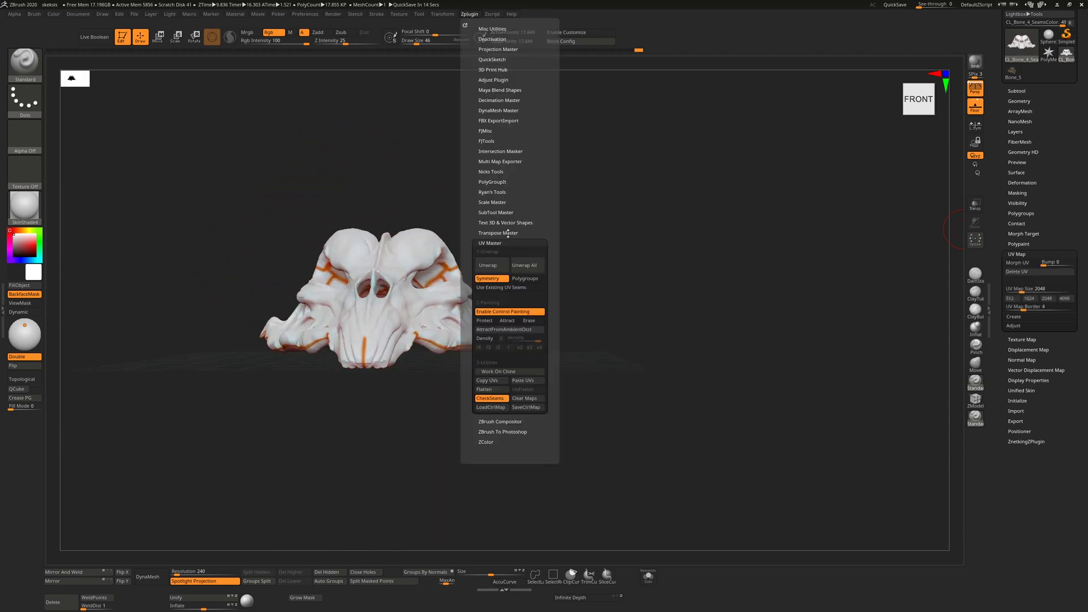
pyautogui.click(499, 391)
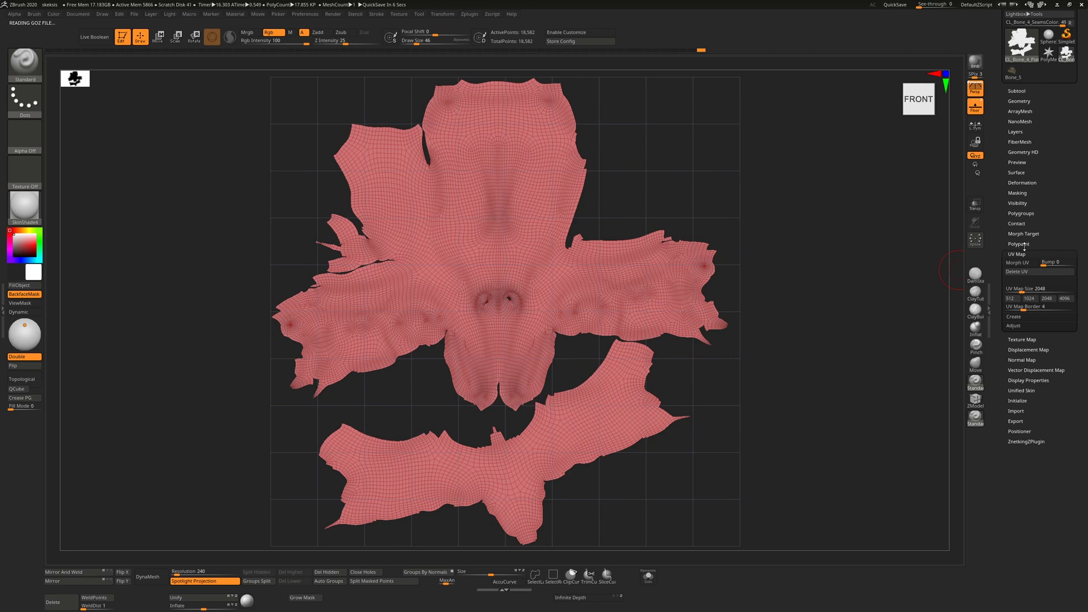
pyautogui.click(1027, 213)
pyautogui.click(1027, 221)
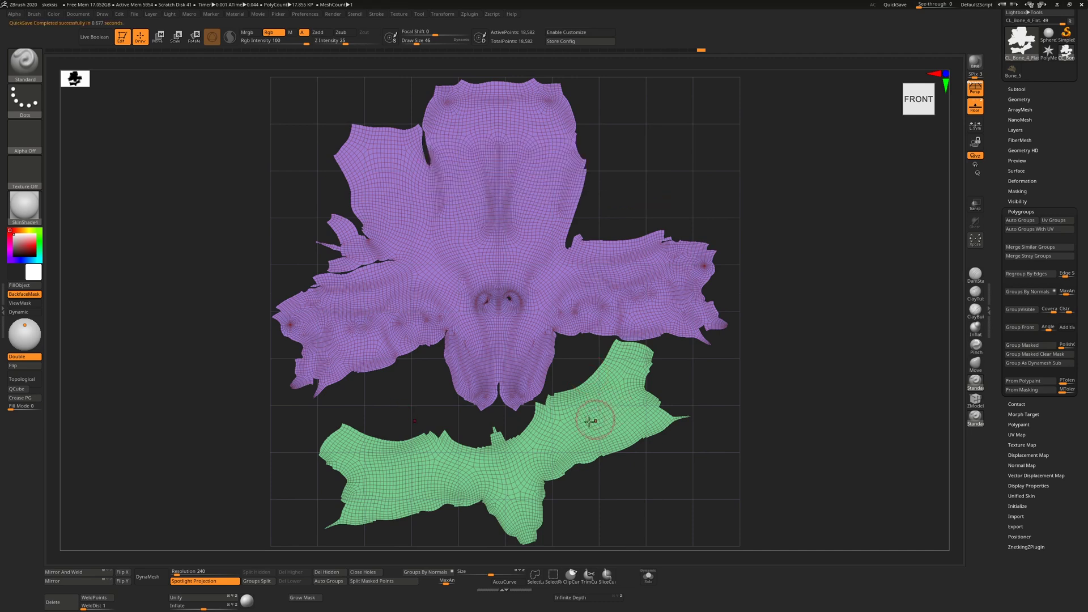
# Step: Rotate the lower green UV island level with the transform gizmo and nudge the larger purple island slightly sideways
pyautogui.click(158, 38)
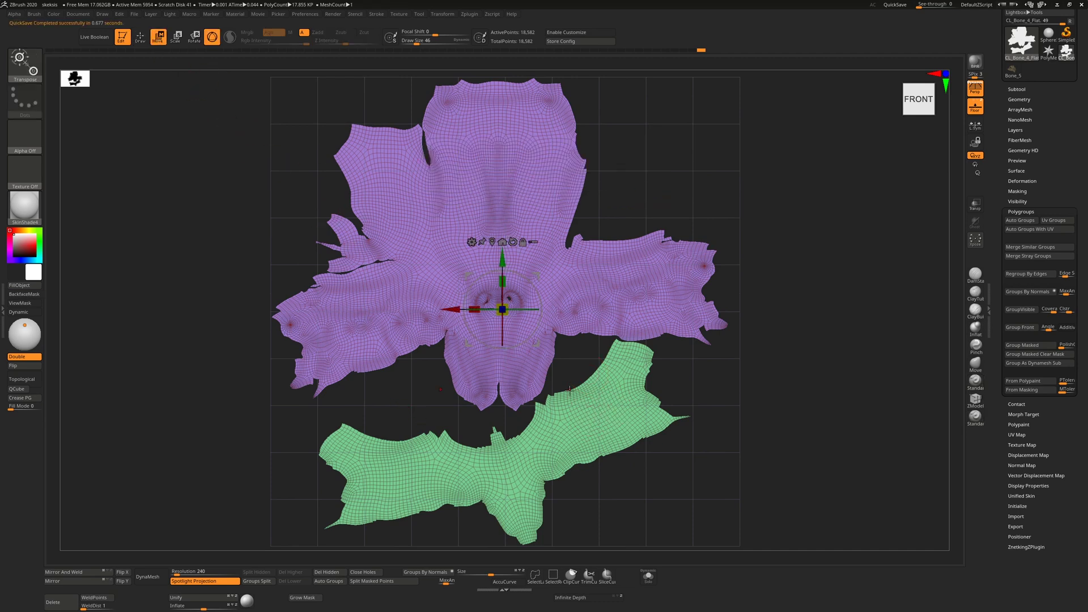
pyautogui.keyDown('ctrl'); pyautogui.click(572, 418); pyautogui.keyUp('ctrl')
pyautogui.moveTo(610, 387); pyautogui.dragTo(620, 404)
pyautogui.hotkey('ctrl', 'z')
pyautogui.keyDown('ctrl'); pyautogui.click(565, 260); pyautogui.keyUp('ctrl')
pyautogui.moveTo(598, 232); pyautogui.dragTo(670, 234)
# Step: Select the Move brush at draw size 112 and pull the upper edge of the purple island's right arm upward
pyautogui.press('q')
pyautogui.press('s')
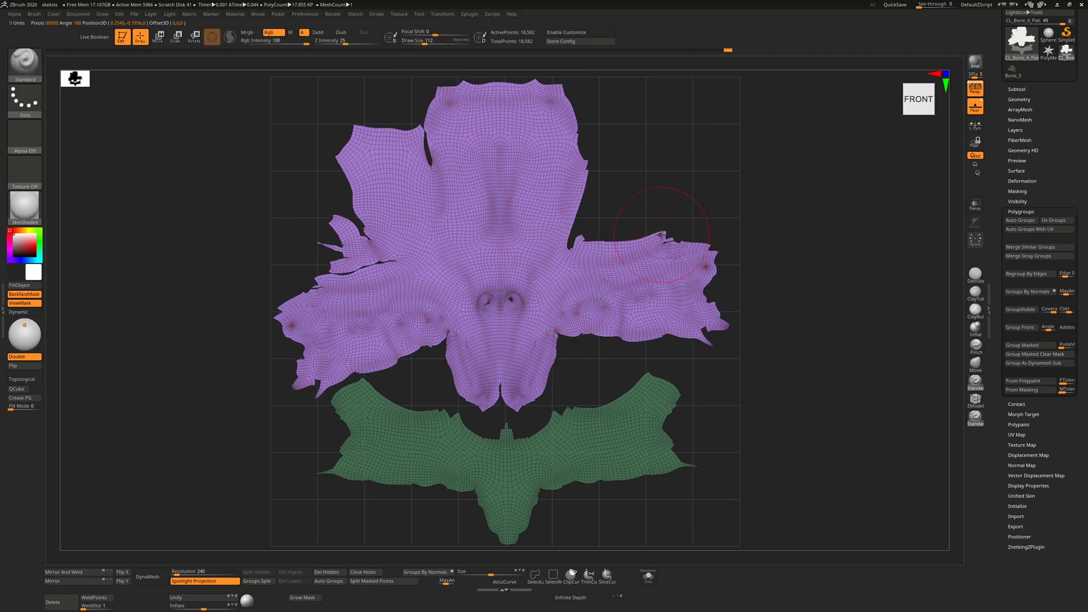
pyautogui.press('b')
pyautogui.press('m')
pyautogui.press('v')
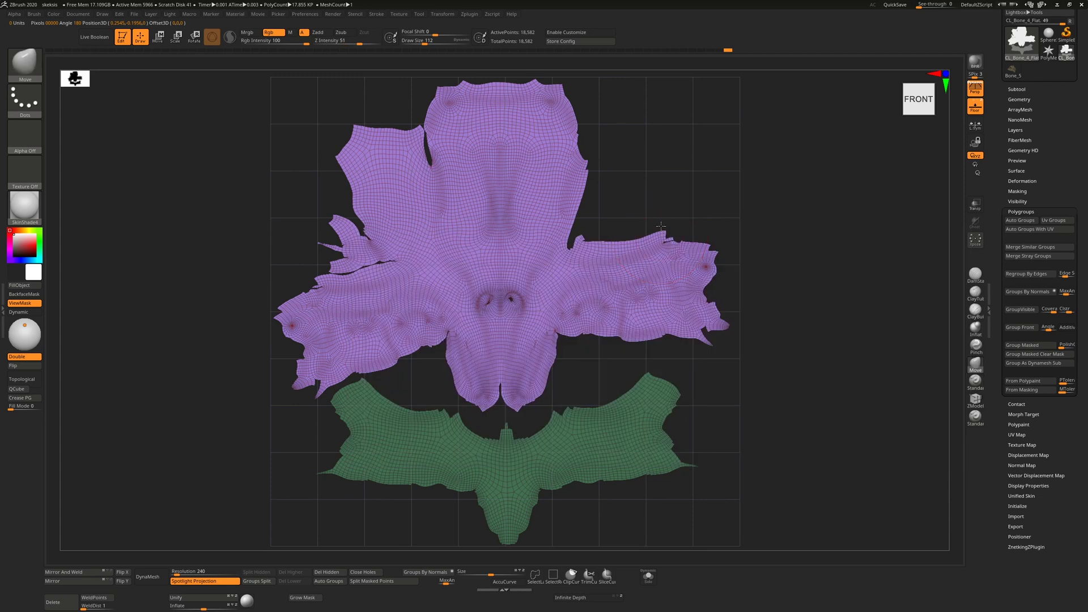
pyautogui.moveTo(662, 224); pyautogui.dragTo(638, 218)
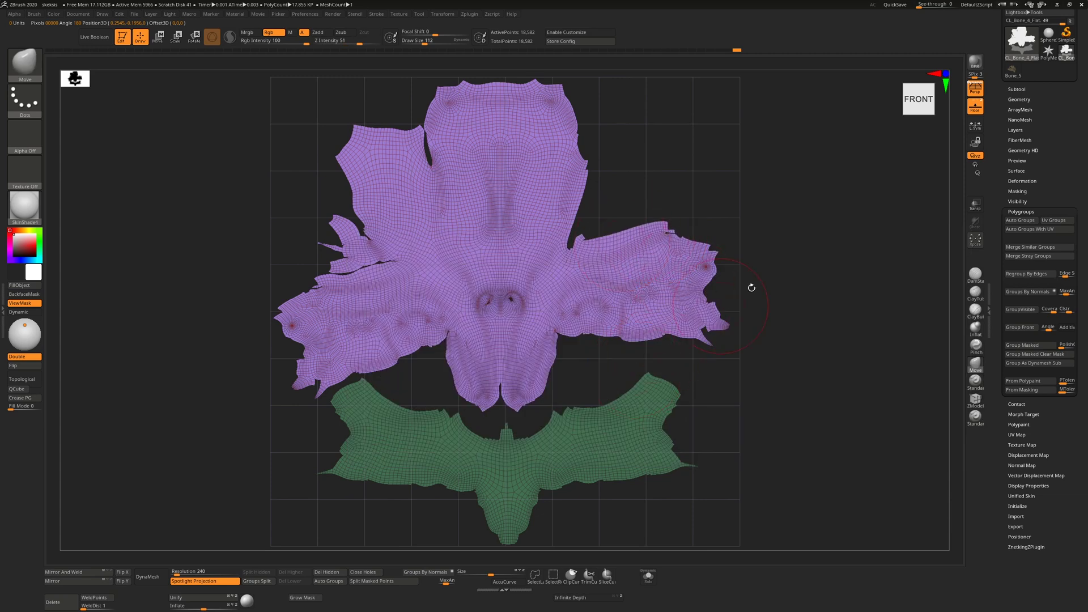
# Step: Unflatten the adjusted UV islands with UV Master to return the low-resolution clone to its 3D skull shape
pyautogui.click(471, 14)
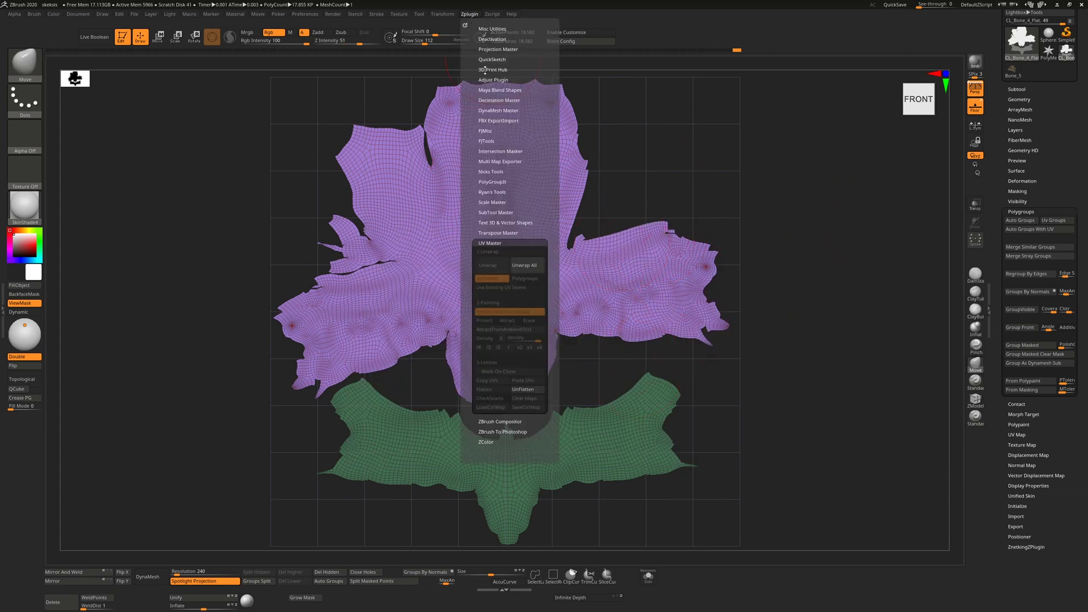
pyautogui.click(528, 389)
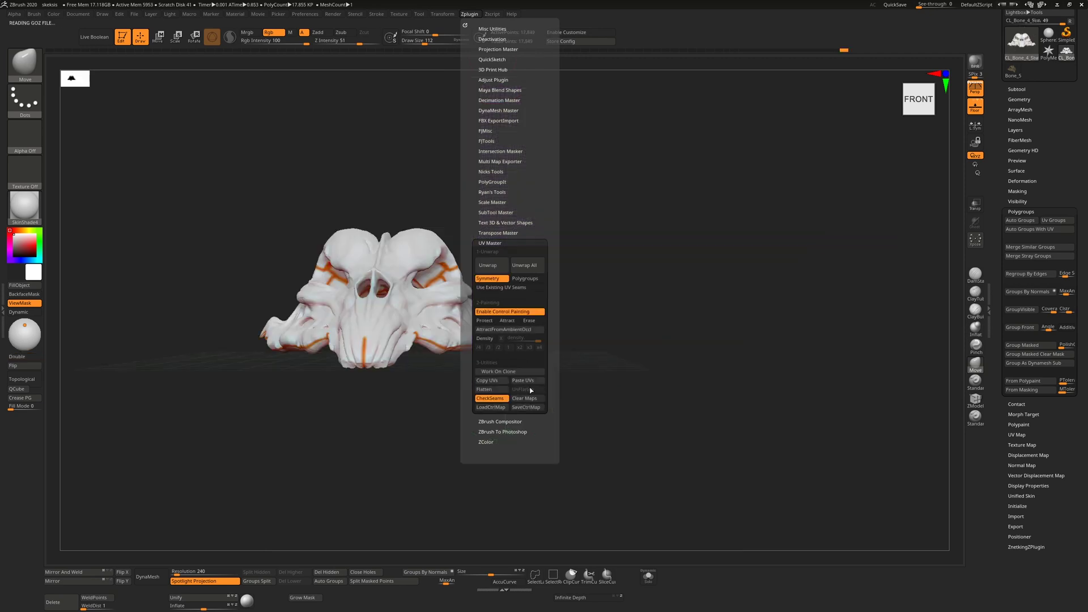
pyautogui.moveTo(642, 255); pyautogui.dragTo(682, 277)
pyautogui.hotkey('shift', 'f')
pyautogui.hotkey('shift', 'f')
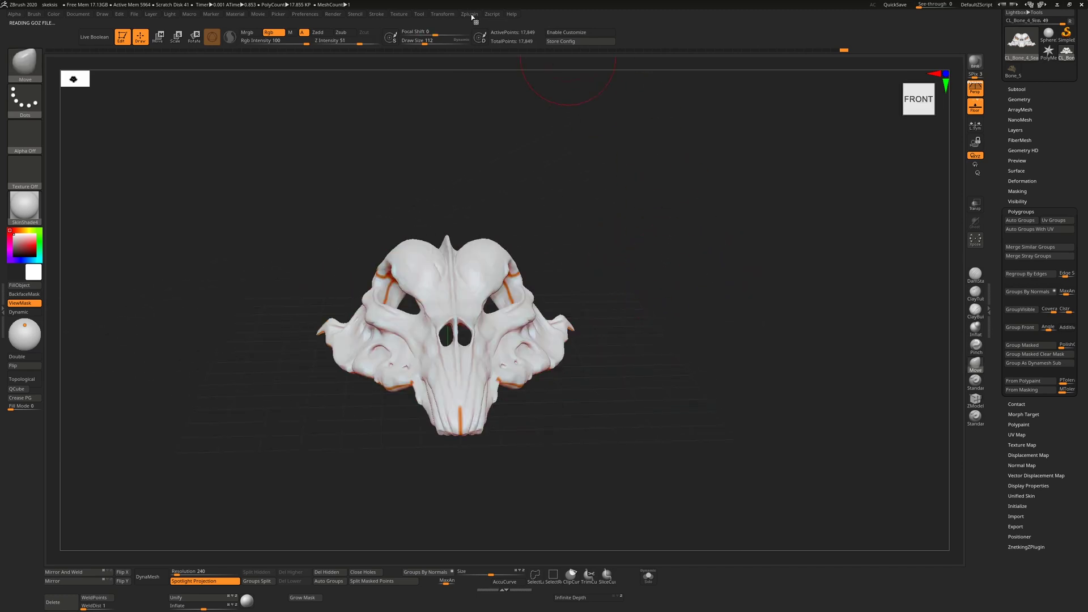
# Step: Copy the low-resolution skull clone's UVs with UV Master
pyautogui.click(470, 15)
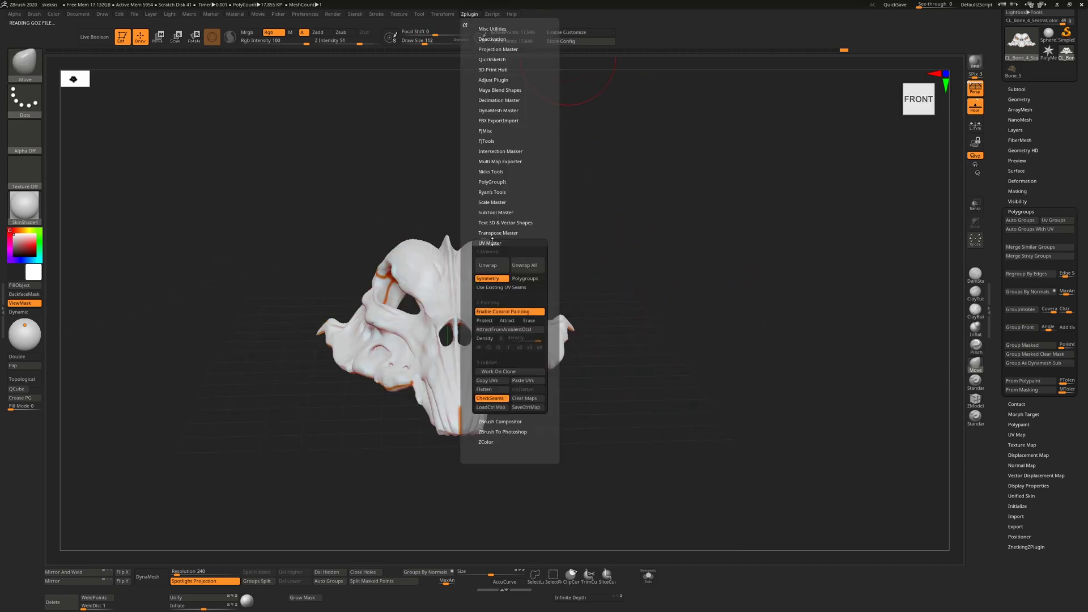
pyautogui.click(500, 381)
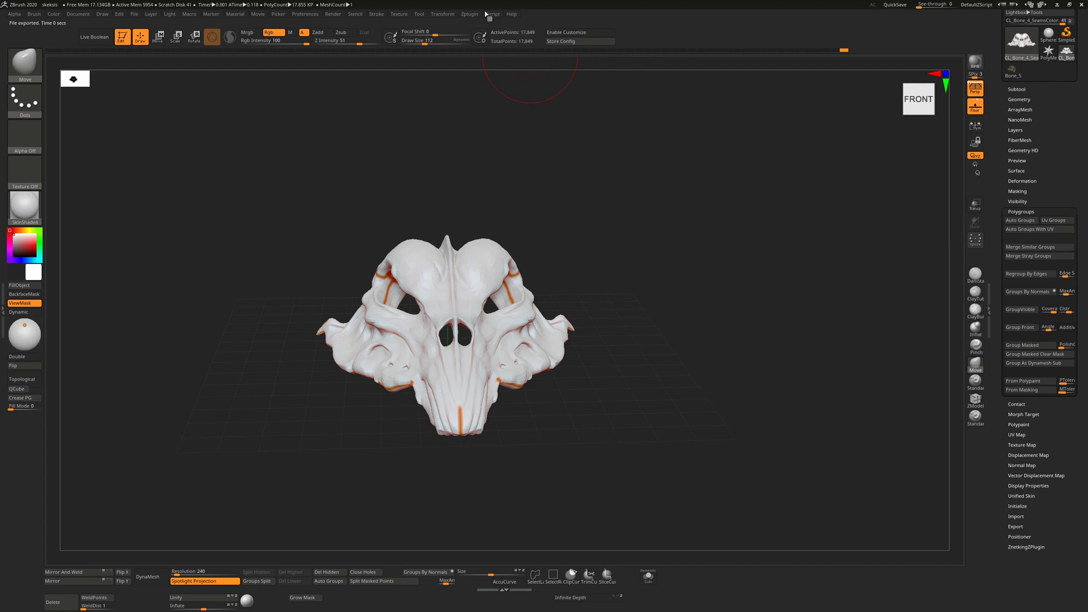
pyautogui.click(471, 15)
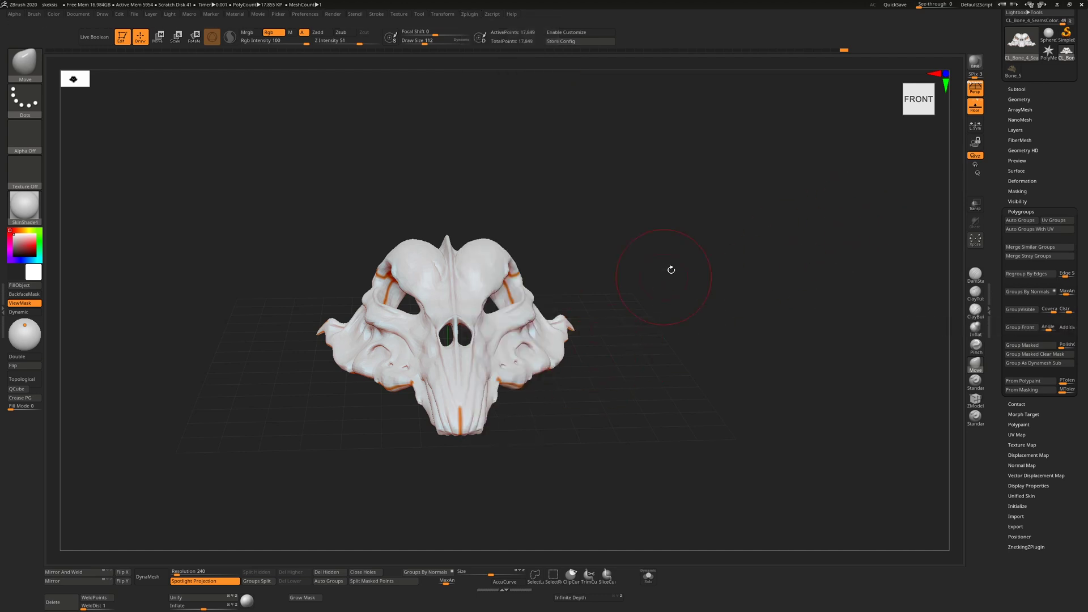
pyautogui.click(473, 15)
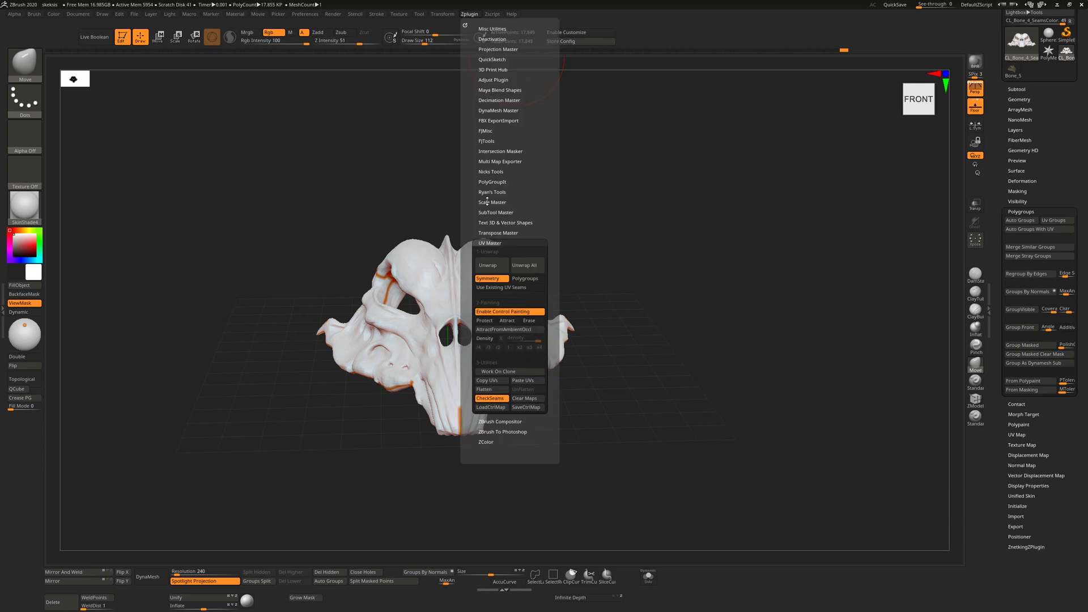
pyautogui.click(493, 384)
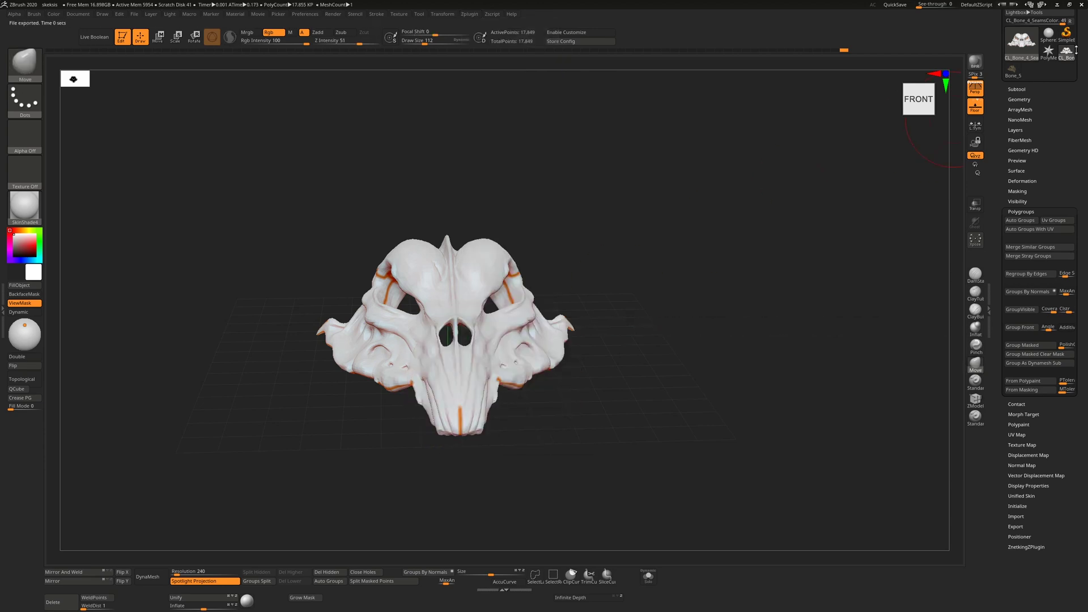
# Step: Switch to the high-resolution Bone_5 skull and paste the copied UVs onto it with UV Master
pyautogui.click(1013, 70)
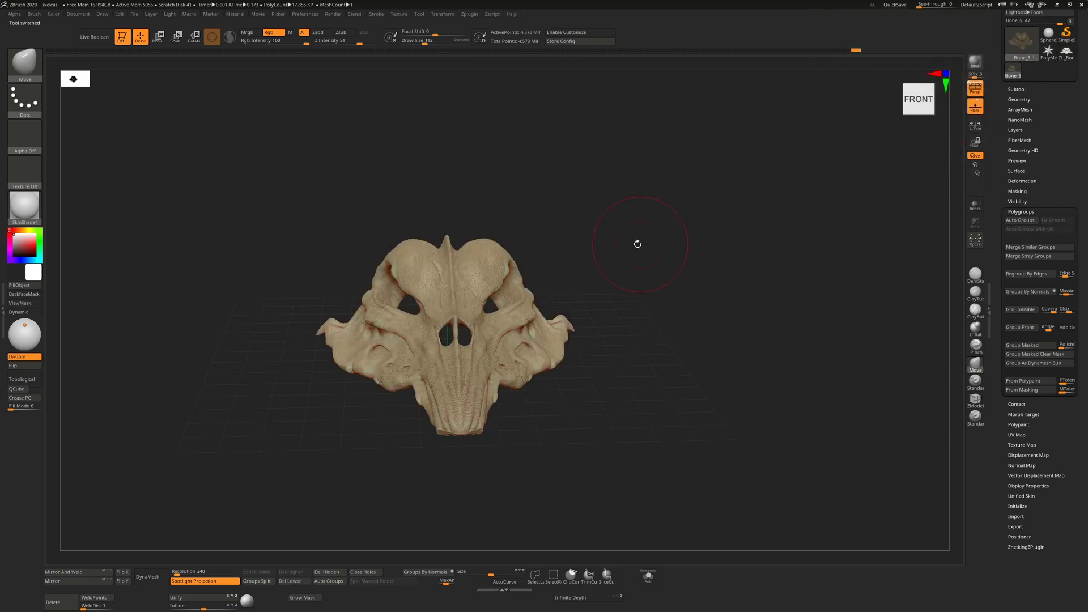
pyautogui.moveTo(641, 243); pyautogui.dragTo(518, 260)
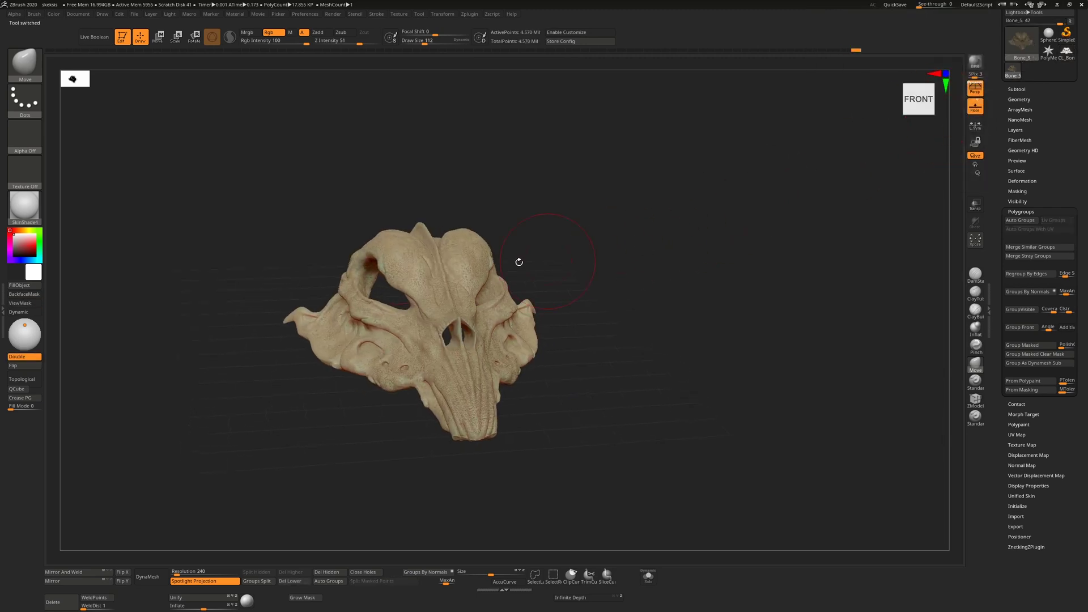
pyautogui.click(1019, 99)
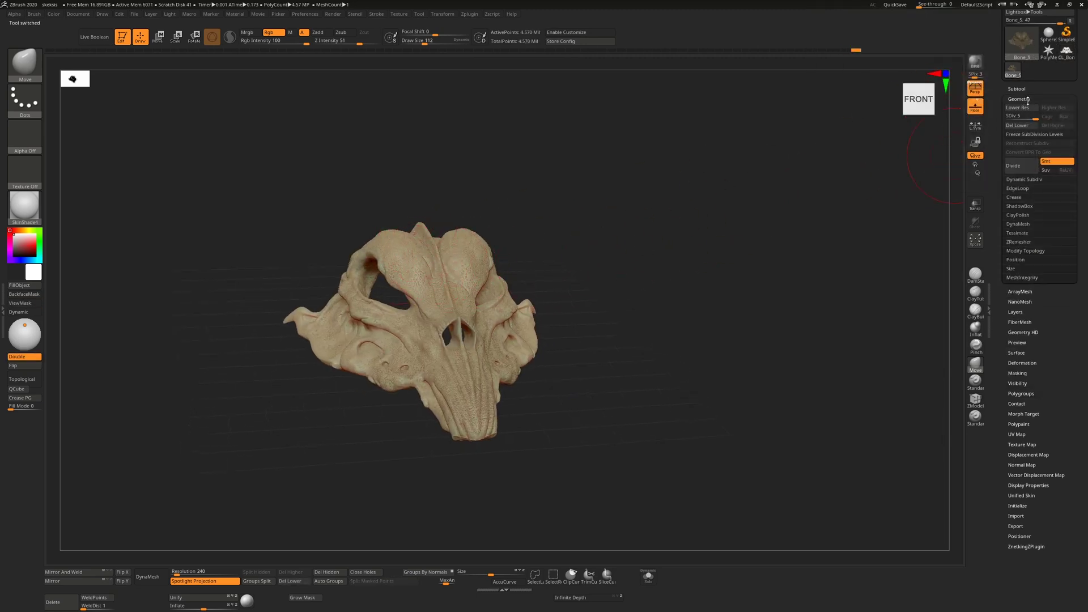
pyautogui.click(473, 15)
pyautogui.press('shift')
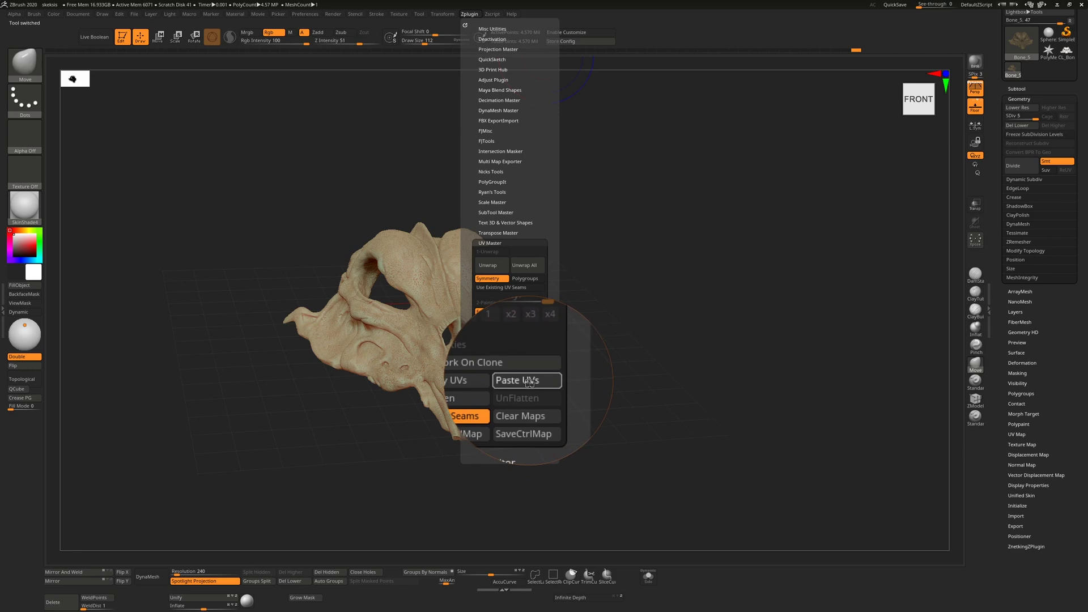
pyautogui.click(527, 380)
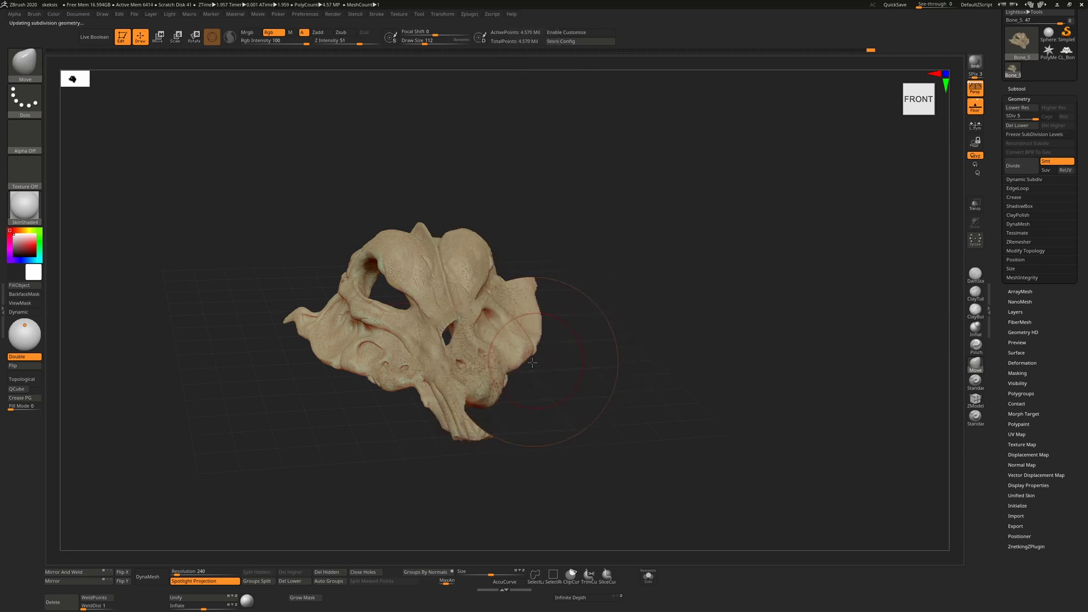
# Step: Lower the Bone_5 skull to subdivision level 1 and preview its pasted UVs with Morph UV, toggling between flat and 3D
pyautogui.click(471, 14)
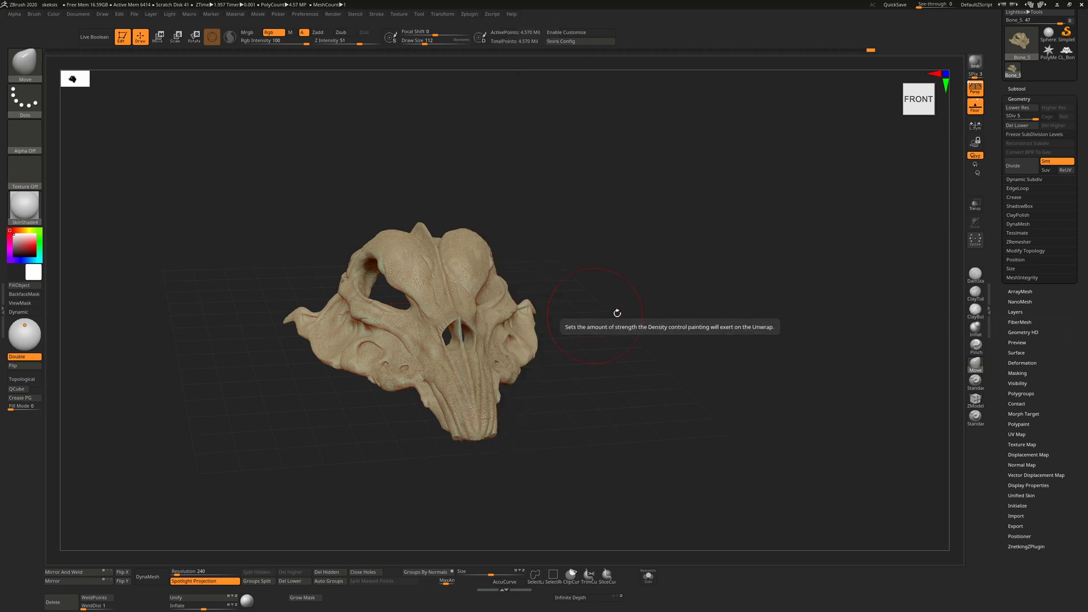
pyautogui.moveTo(693, 338); pyautogui.dragTo(685, 350)
pyautogui.moveTo(1034, 117); pyautogui.dragTo(1006, 116)
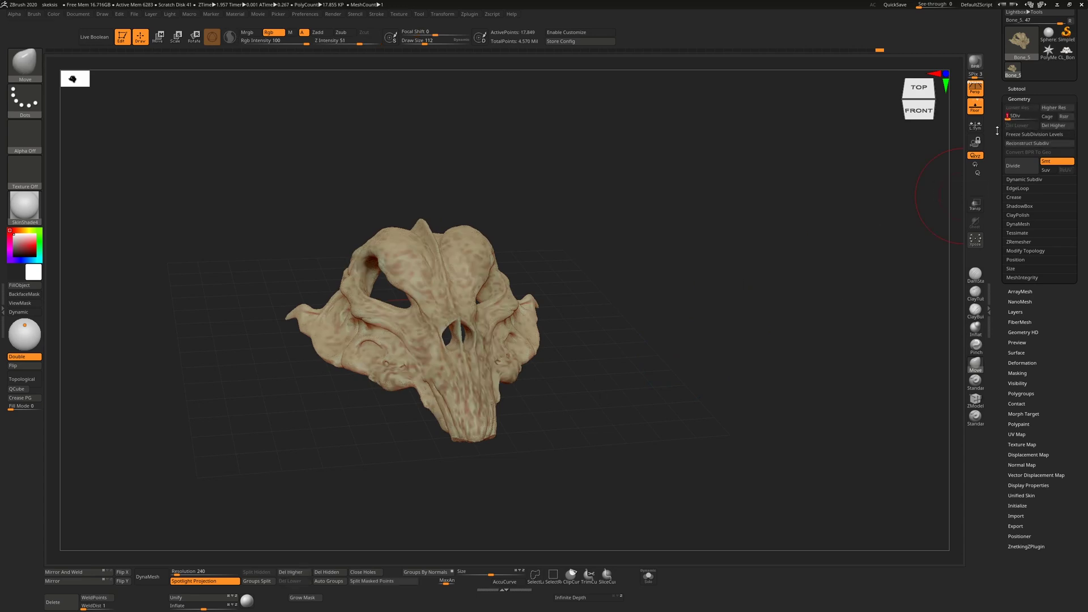
pyautogui.click(1022, 435)
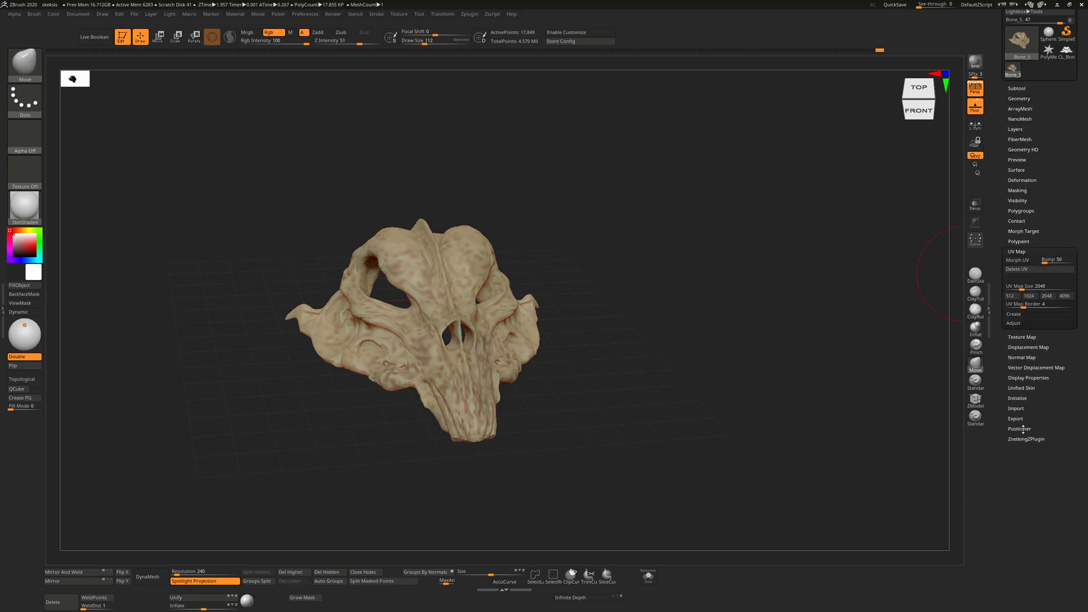
pyautogui.click(1029, 261)
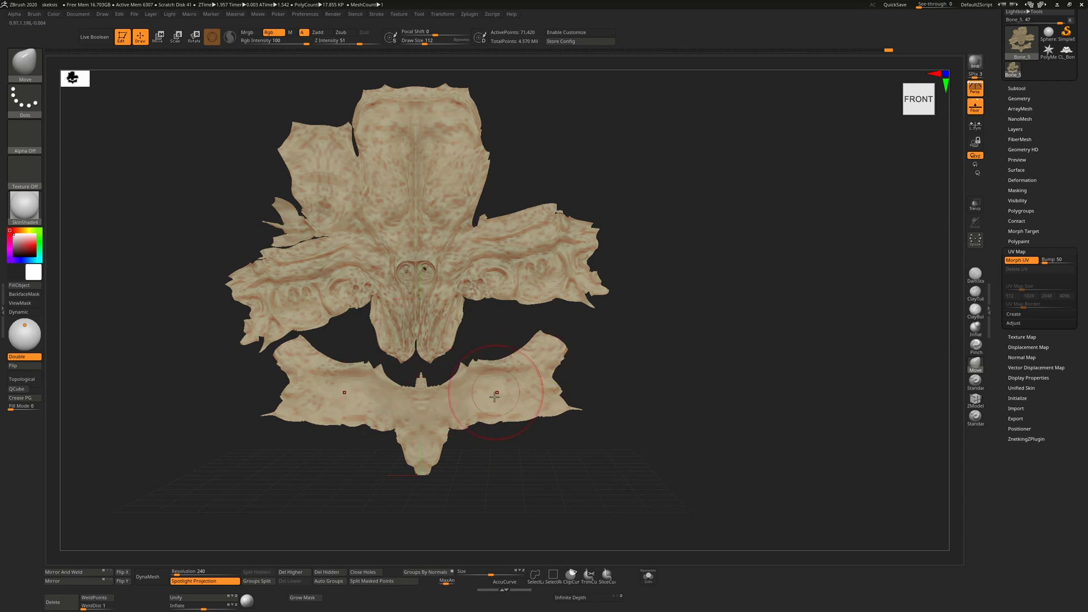
pyautogui.click(1018, 260)
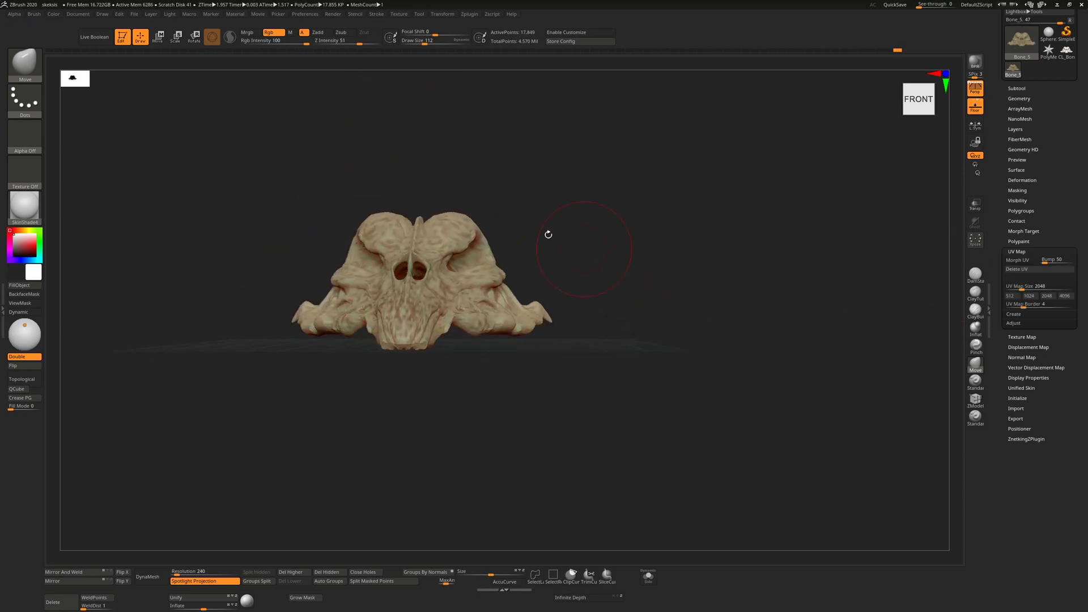
pyautogui.click(1025, 262)
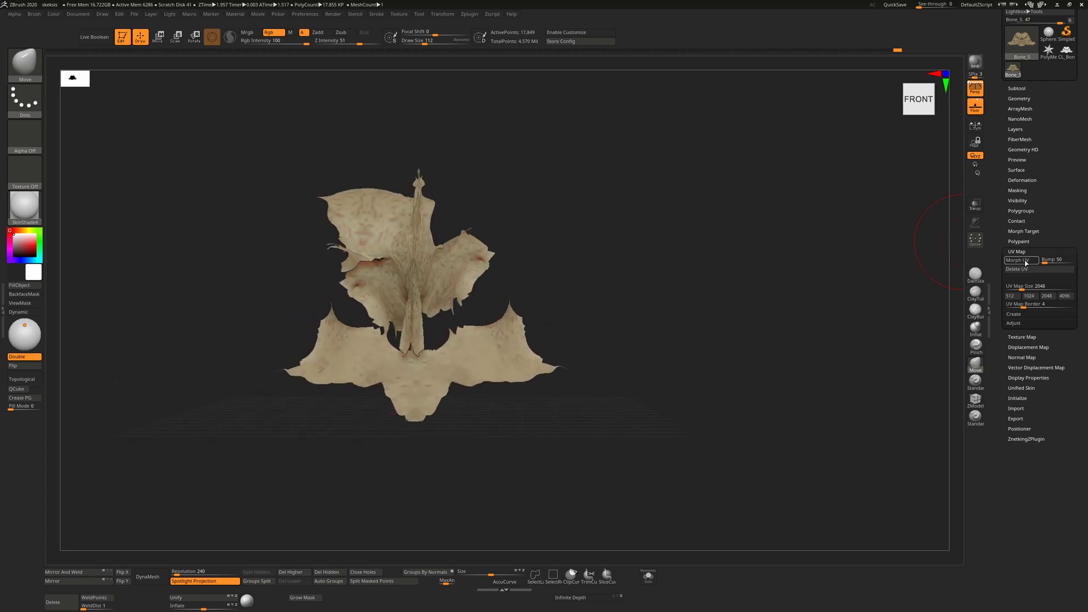
pyautogui.click(1026, 262)
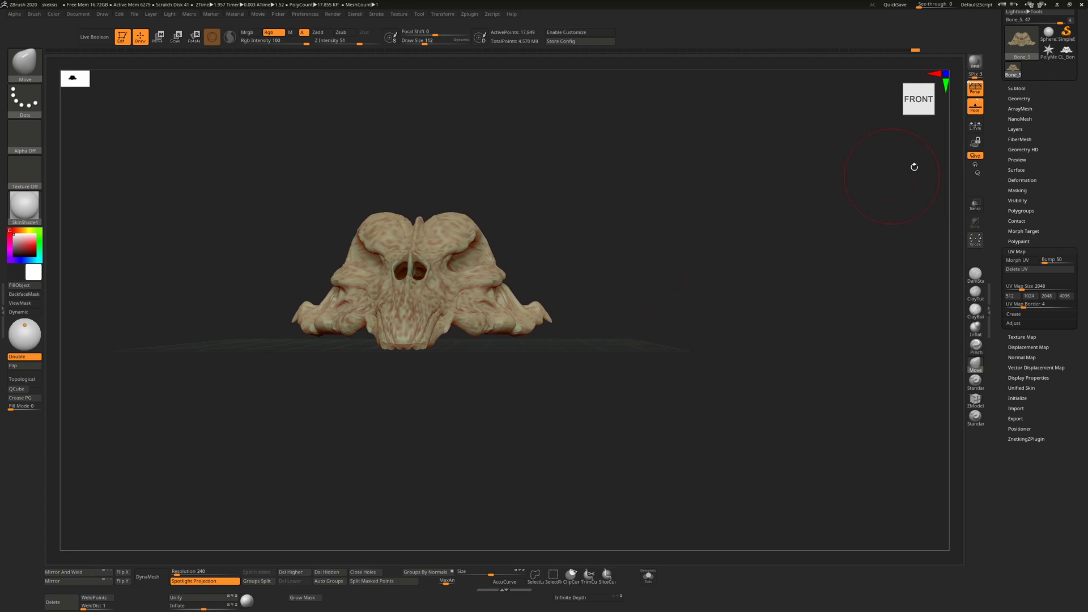
# Step: Raise the Bone_5 skull to subdivision level 5, preview its UVs with Morph UV and return to the 3D model
pyautogui.click(1026, 99)
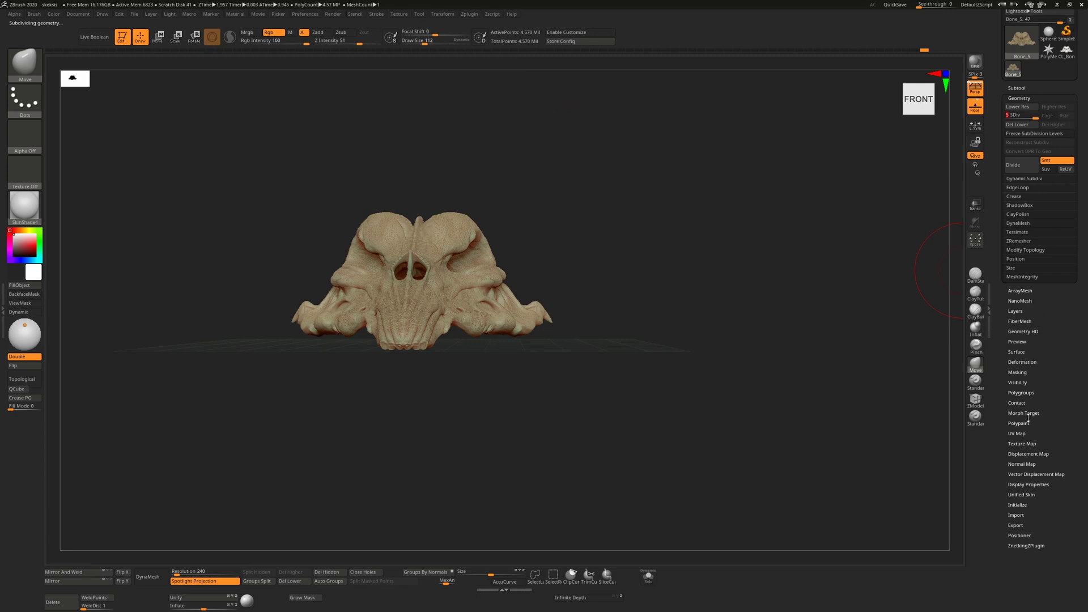
pyautogui.click(1018, 434)
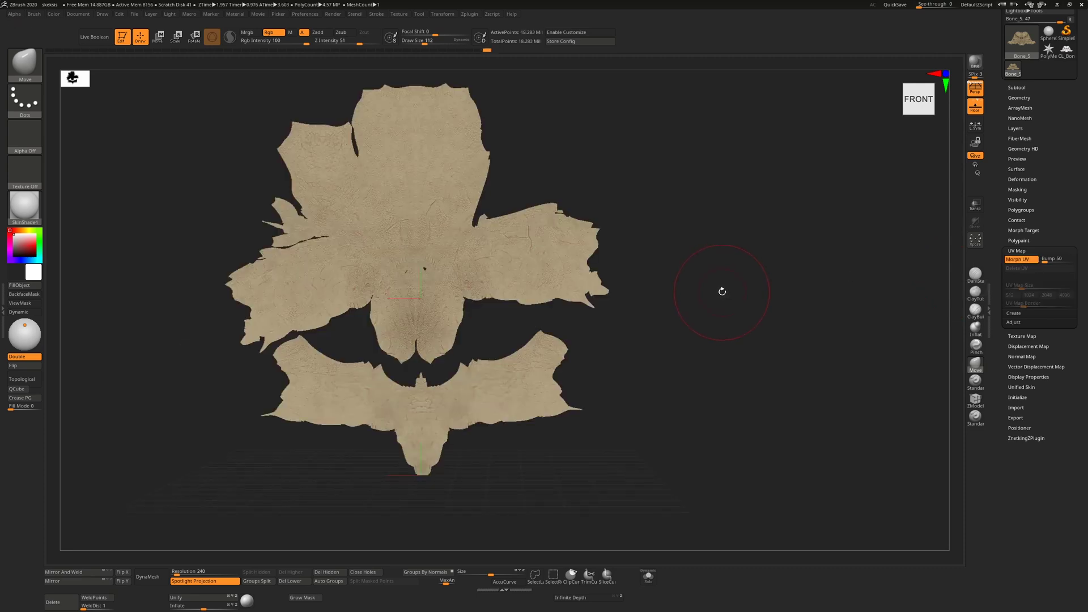
pyautogui.hotkey('shift', 'f')
pyautogui.hotkey('shift', 'f')
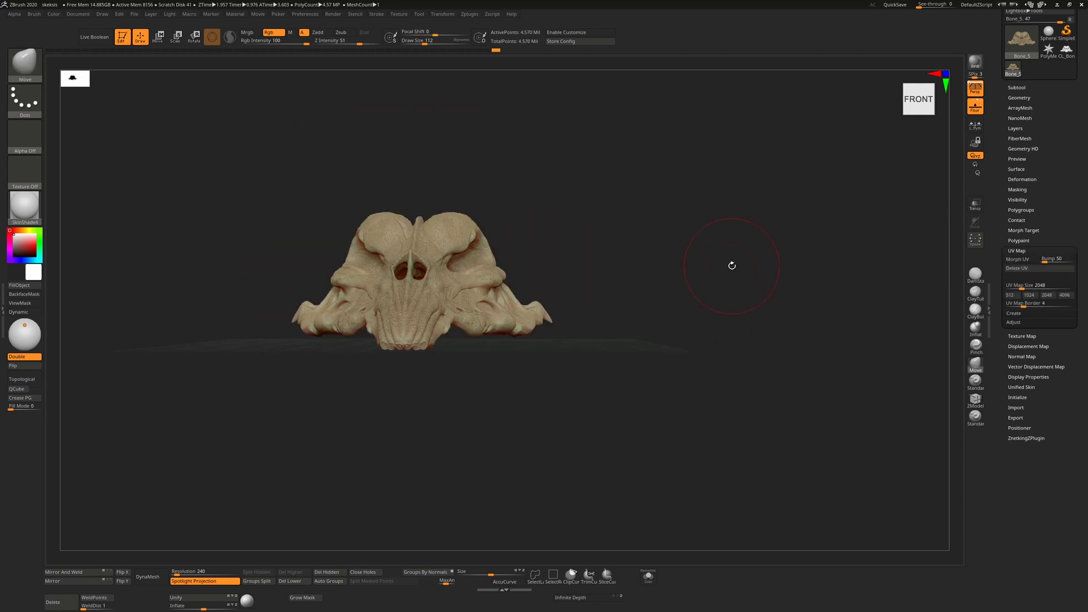
pyautogui.keyDown('alt'); pyautogui.moveTo(673, 261); pyautogui.dragTo(714, 283); pyautogui.keyUp('alt')
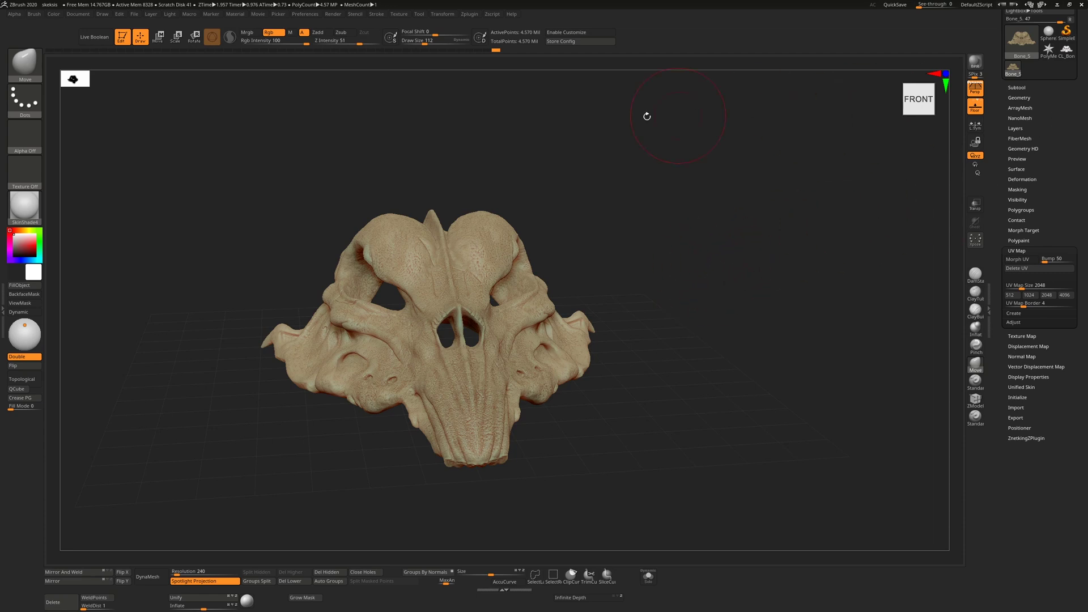
# Step: Switch back to the low-resolution skull clone, enable UV Master control painting and generate attract painting with AttractFromAmbientOccl
pyautogui.click(474, 16)
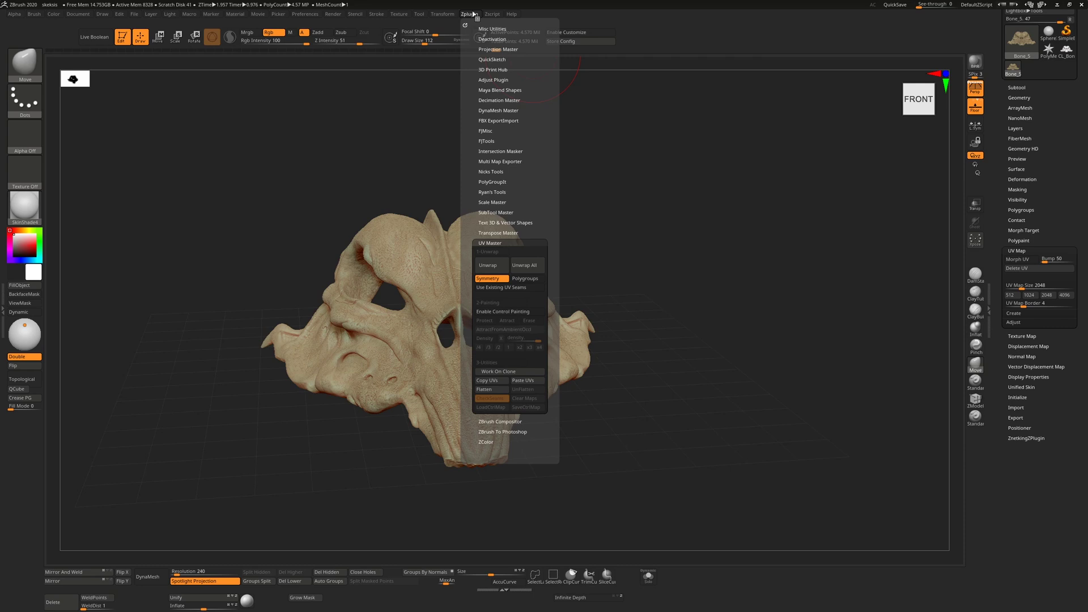
pyautogui.click(1067, 50)
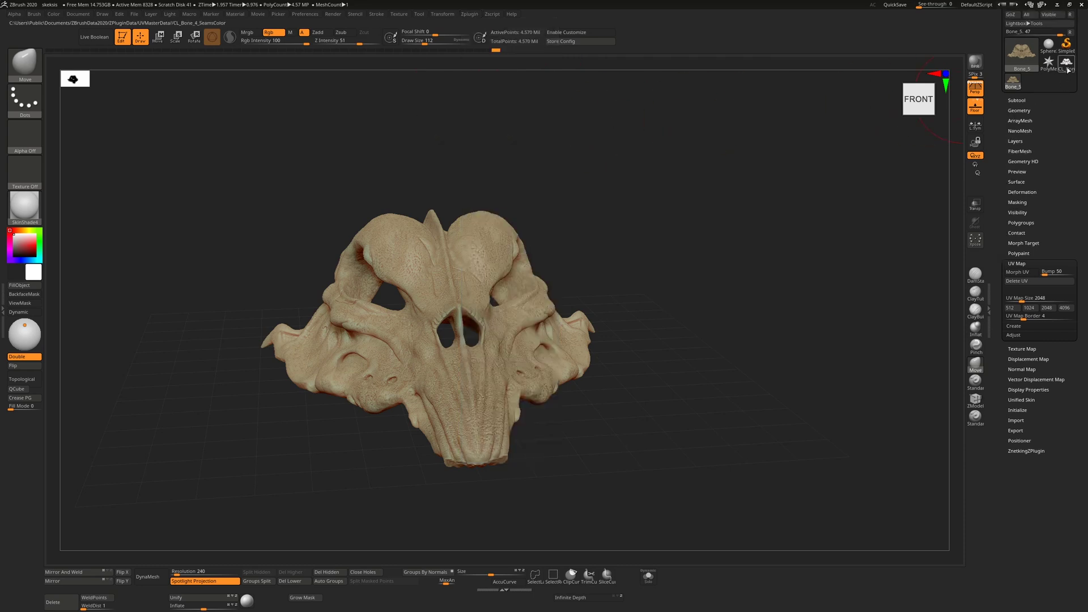
pyautogui.click(470, 14)
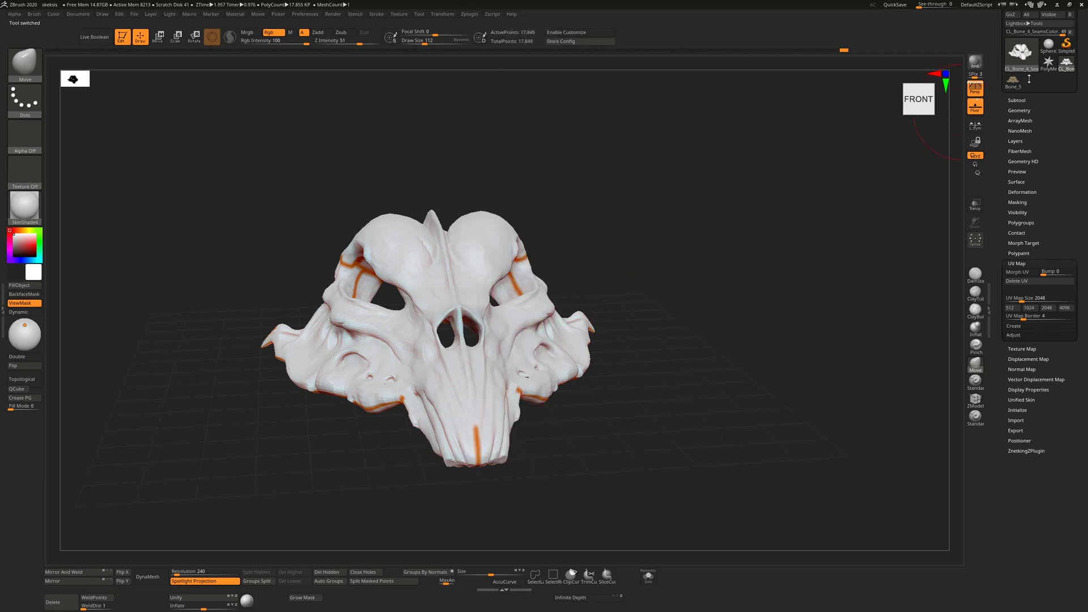
pyautogui.click(471, 14)
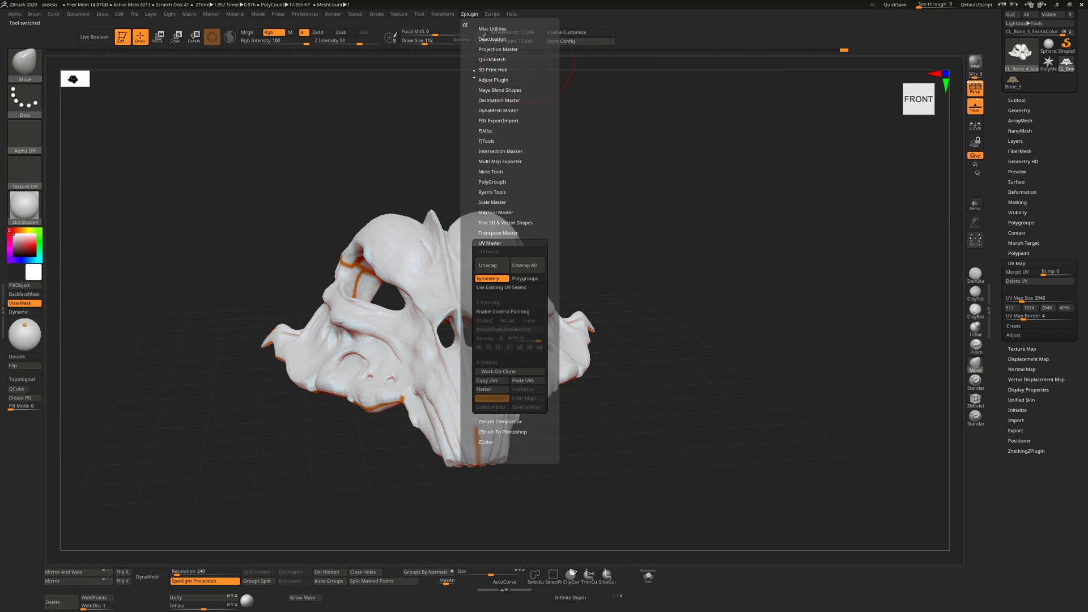
pyautogui.click(510, 312)
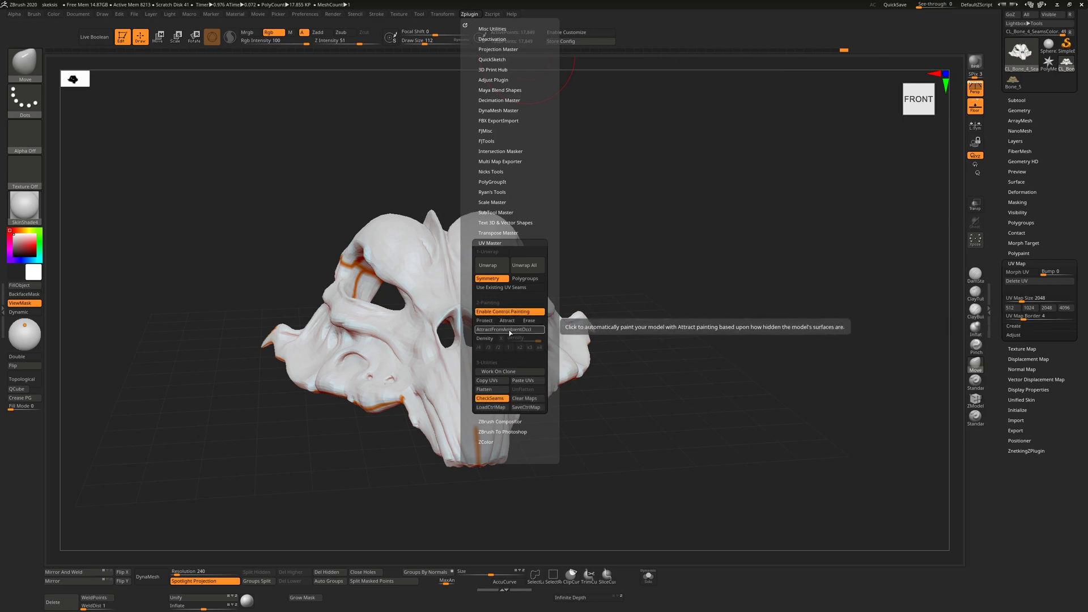
pyautogui.click(509, 328)
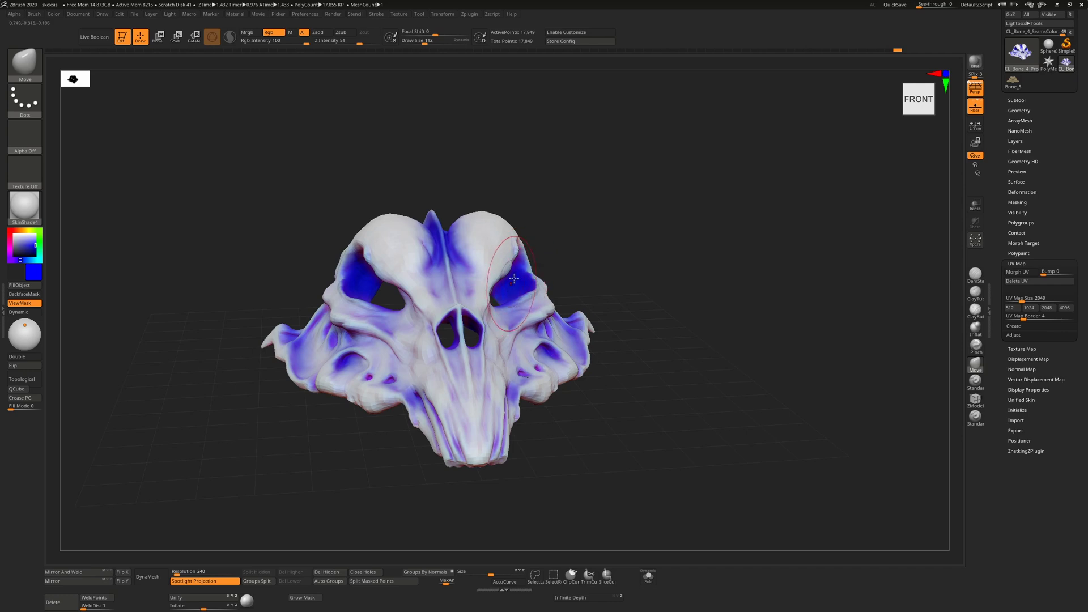
# Step: Set control painting to Erase and use the Standard brush to remove blue attract paint around the brow, eye socket and nose
pyautogui.moveTo(715, 254); pyautogui.dragTo(591, 239)
pyautogui.moveTo(676, 203); pyautogui.dragTo(697, 249)
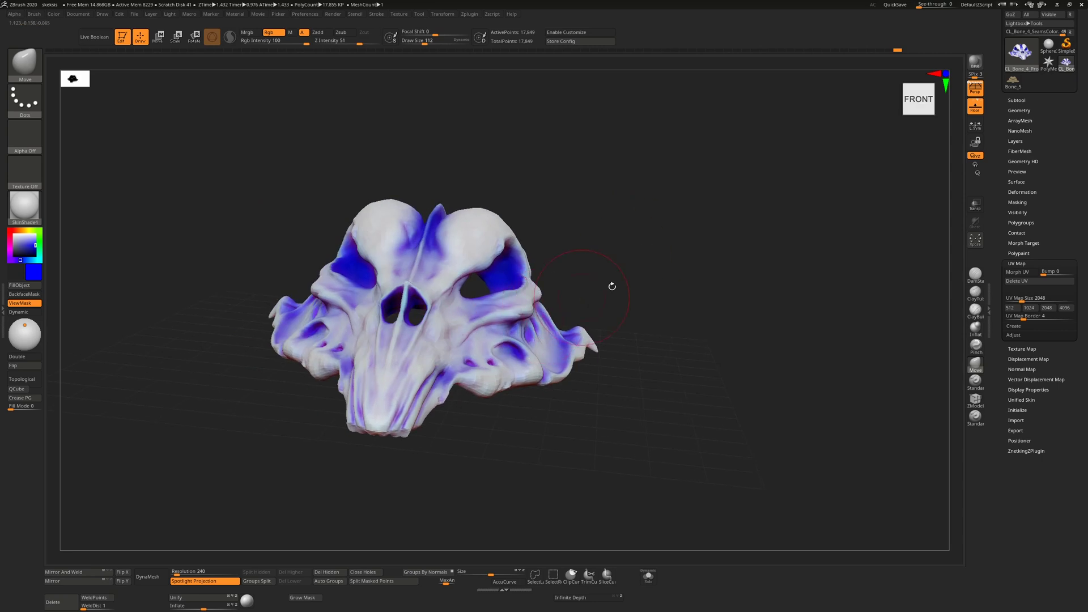
pyautogui.moveTo(629, 279); pyautogui.dragTo(596, 287)
pyautogui.moveTo(646, 231); pyautogui.dragTo(667, 249)
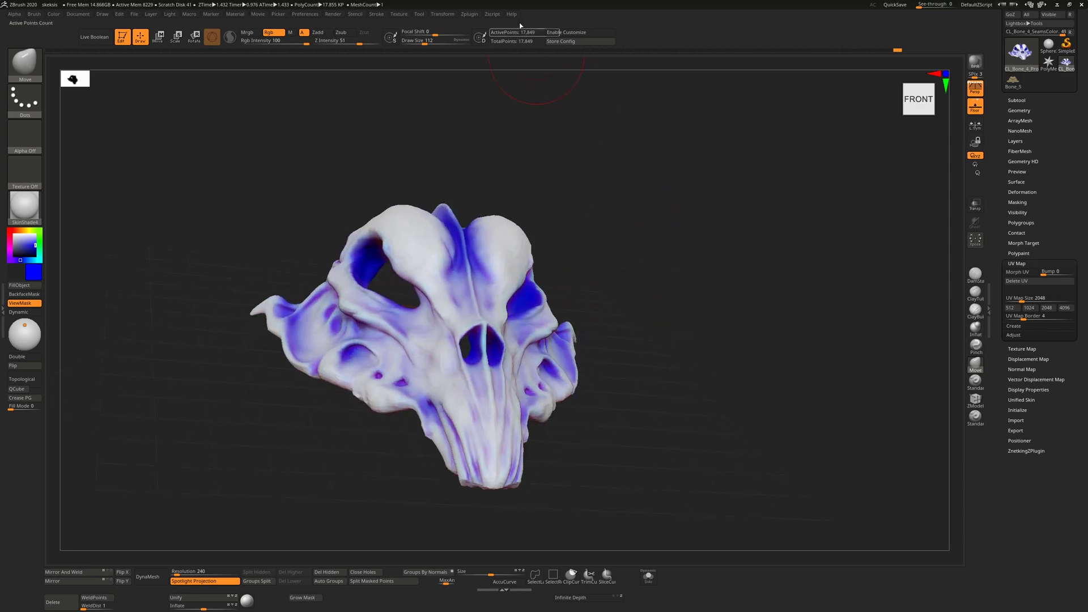
pyautogui.click(469, 14)
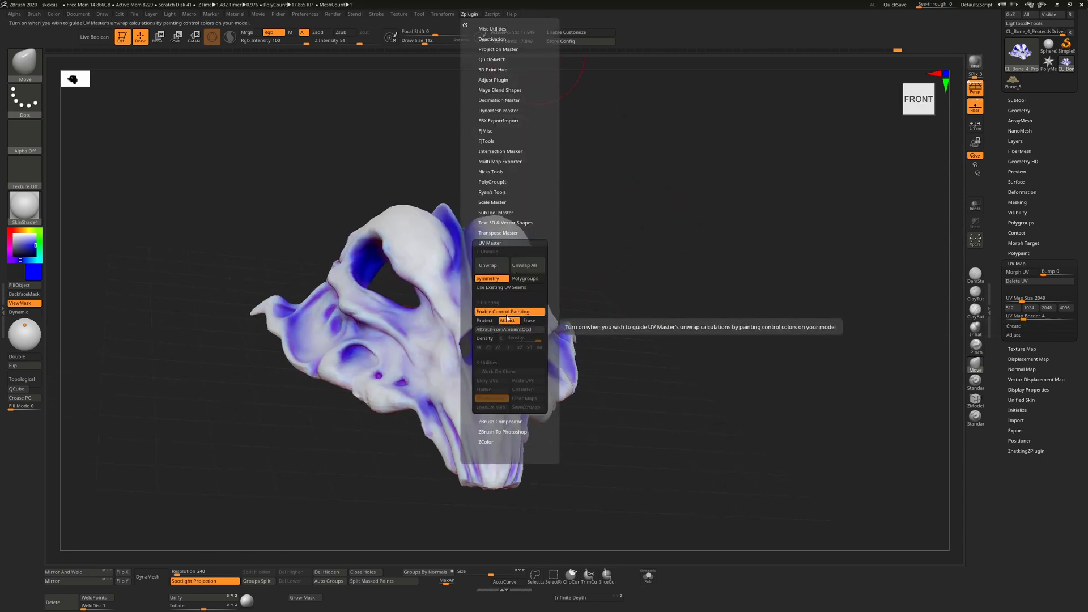
pyautogui.click(484, 320)
pyautogui.click(530, 321)
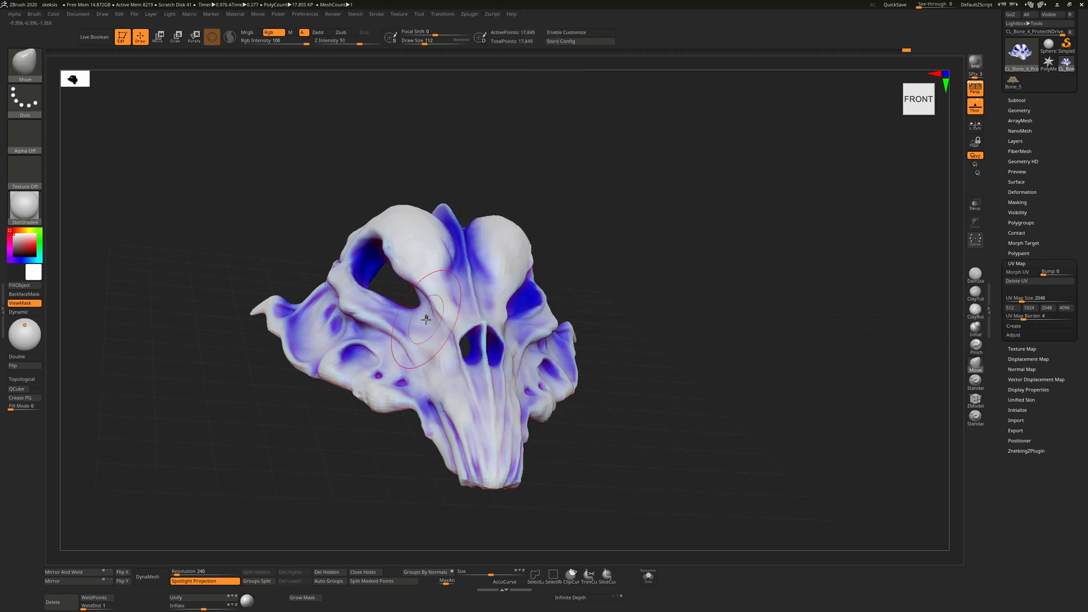
pyautogui.press('b')
pyautogui.press('s')
pyautogui.press('t')
pyautogui.moveTo(425, 329)
pyautogui.mouseDown()
pyautogui.moveTo(355, 259)
pyautogui.moveTo(453, 255)
pyautogui.moveTo(527, 363)
pyautogui.mouseUp()
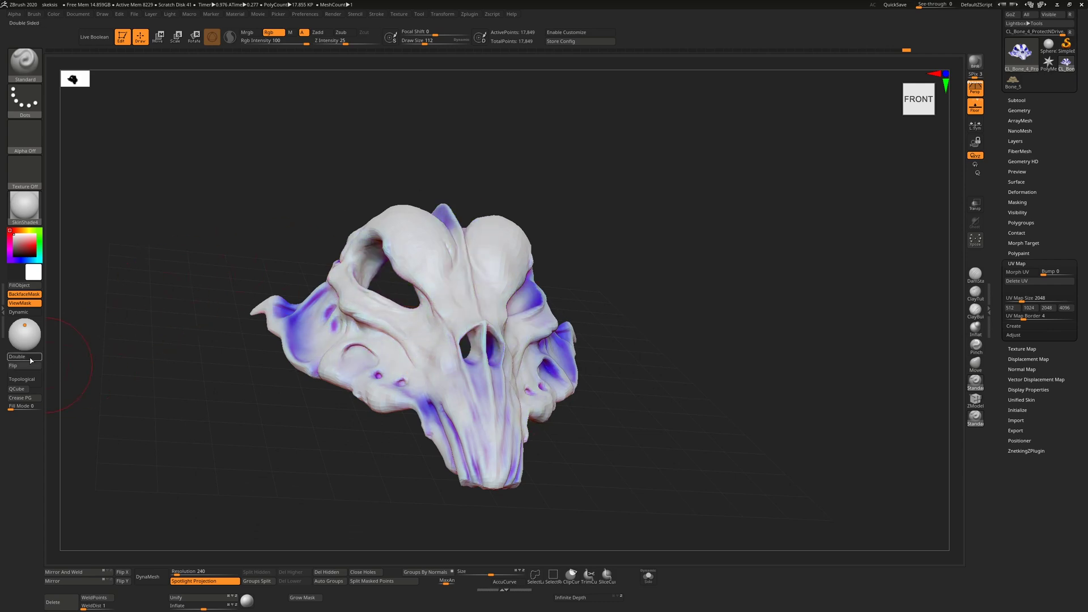
# Step: Fill the whole skull clone with white to clear the attract paint, and enable Density painting in UV Master
pyautogui.click(19, 285)
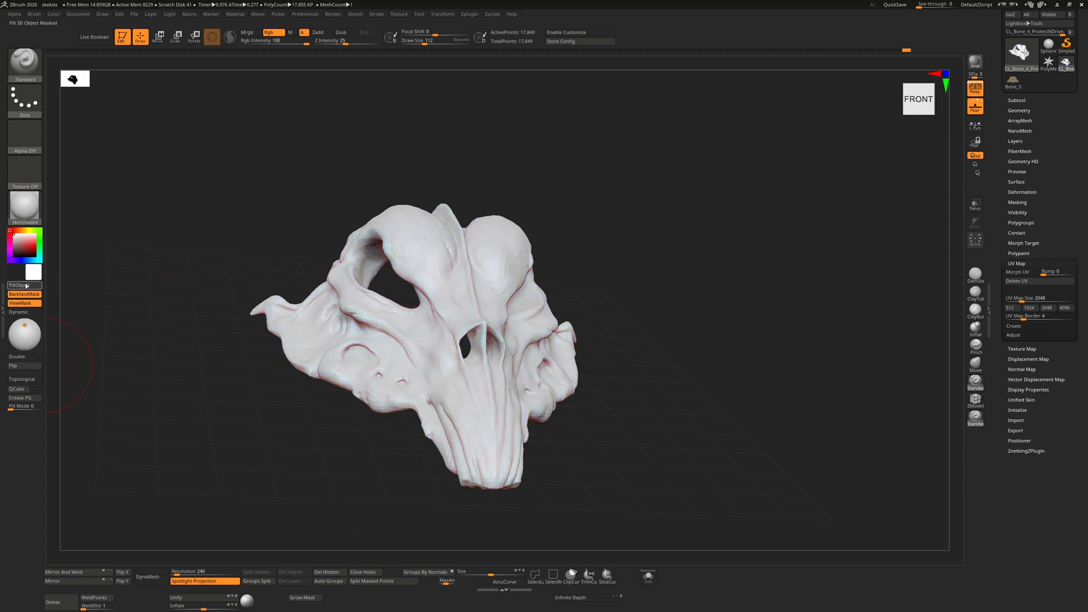
pyautogui.click(470, 14)
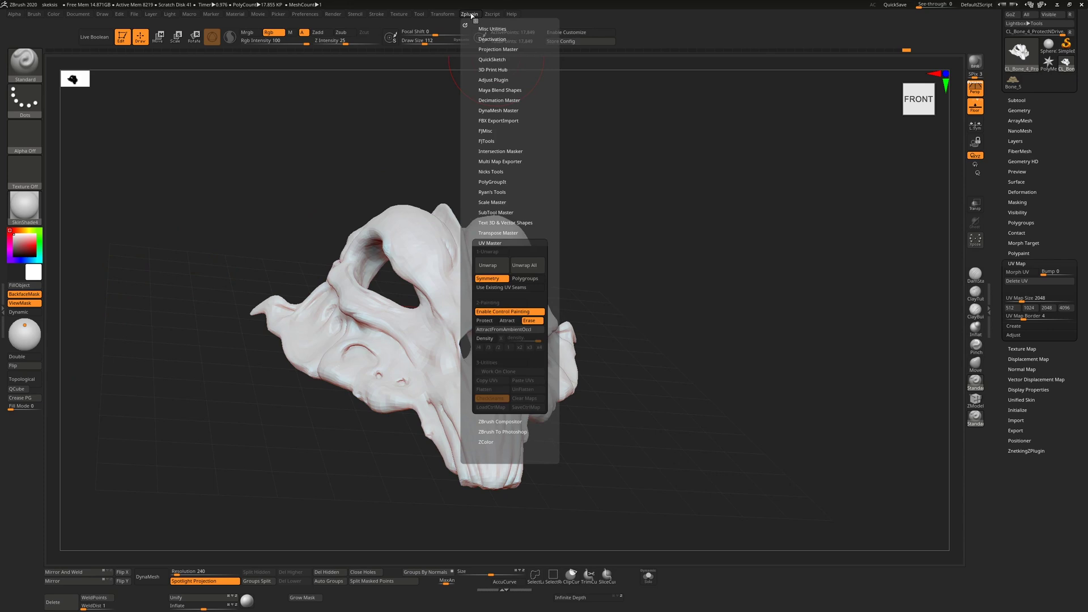
pyautogui.click(491, 340)
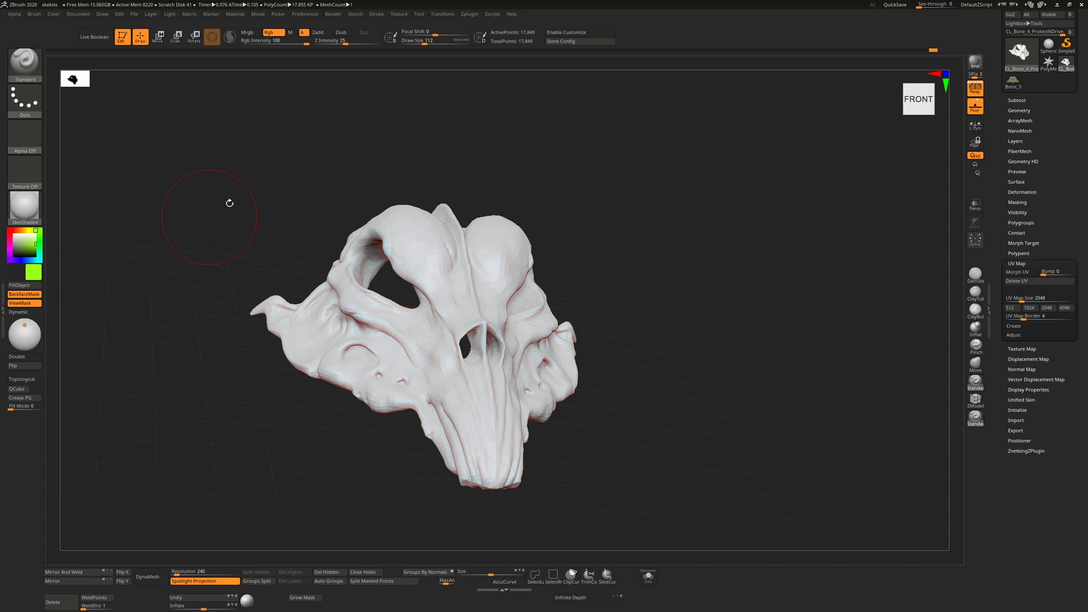
# Step: Set the UV Master density to one quarter (/4) and paint the tip of the snout with it
pyautogui.click(468, 15)
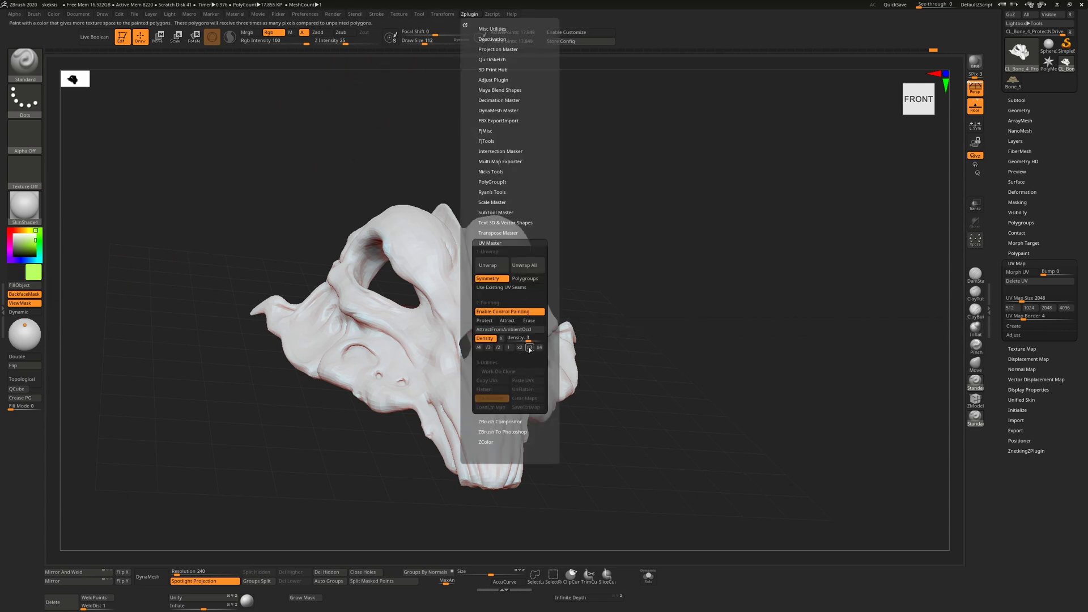
pyautogui.click(470, 15)
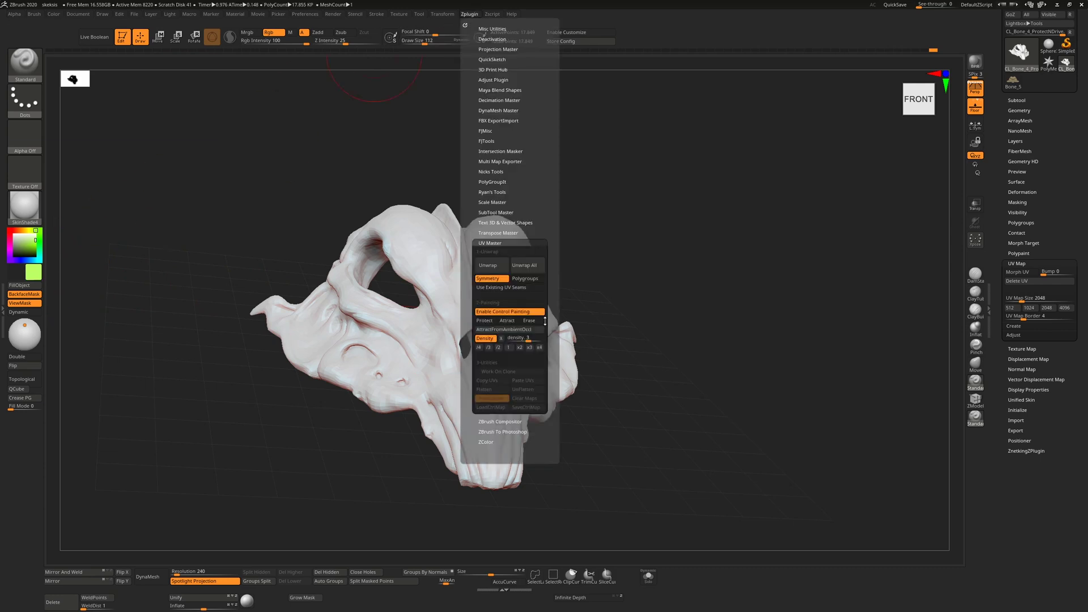
pyautogui.click(499, 348)
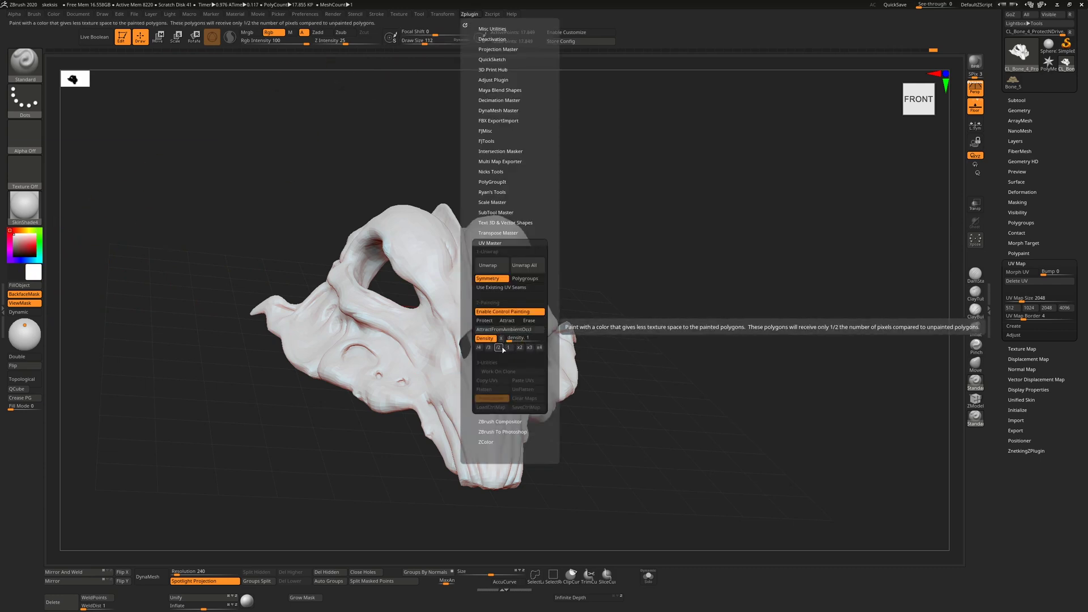
pyautogui.click(480, 348)
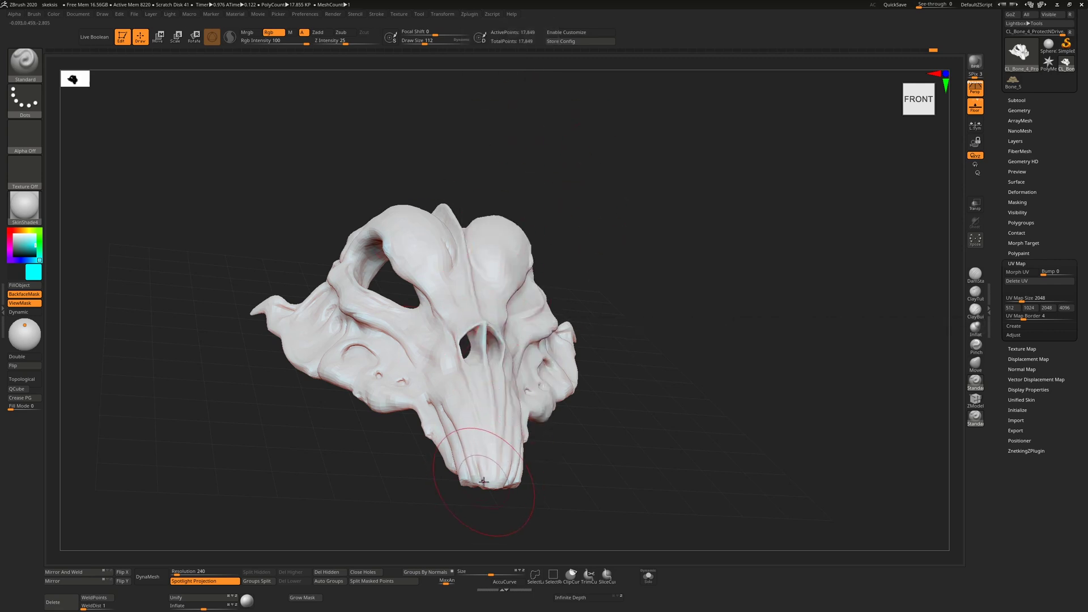
pyautogui.moveTo(616, 442); pyautogui.dragTo(458, 423)
pyautogui.press('s')
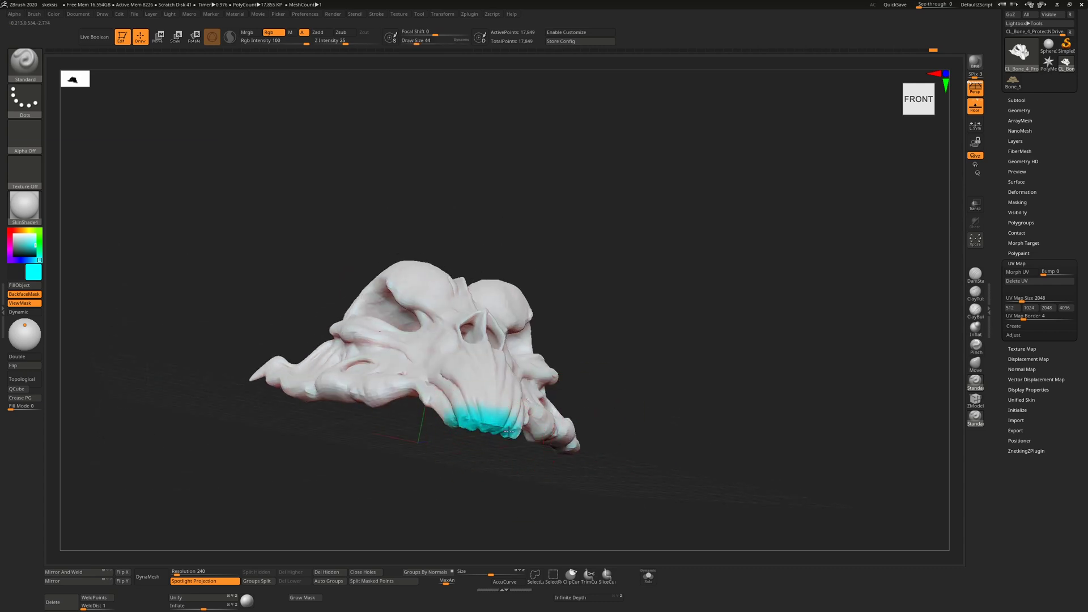
# Step: Set the UV Master density to x4 and paint over one eye socket and its surrounding brow and cheek
pyautogui.moveTo(649, 250); pyautogui.dragTo(551, 85)
pyautogui.click(473, 15)
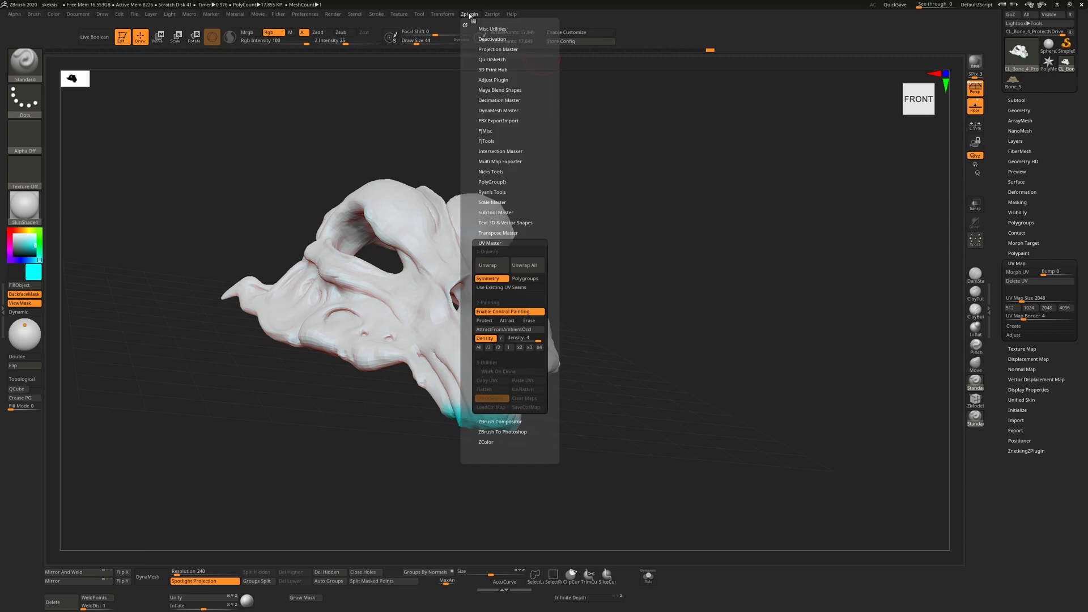
pyautogui.click(539, 348)
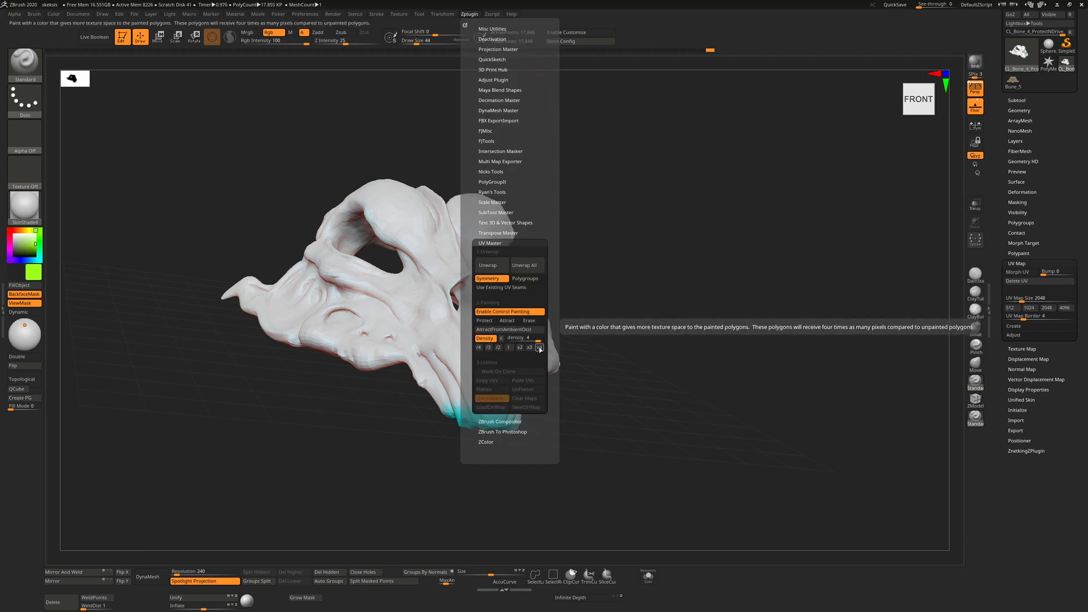
pyautogui.moveTo(376, 276)
pyautogui.mouseDown()
pyautogui.moveTo(351, 266)
pyautogui.moveTo(346, 295)
pyautogui.moveTo(369, 210)
pyautogui.moveTo(379, 284)
pyautogui.moveTo(411, 232)
pyautogui.moveTo(431, 306)
pyautogui.moveTo(355, 293)
pyautogui.moveTo(340, 271)
pyautogui.moveTo(356, 286)
pyautogui.mouseUp()
pyautogui.moveTo(596, 218)
pyautogui.keyDown('alt'); pyautogui.mouseDown()
pyautogui.moveTo(622, 275)
pyautogui.moveTo(558, 276)
pyautogui.mouseUp(); pyautogui.keyUp('alt')
pyautogui.moveTo(436, 255)
pyautogui.mouseDown()
pyautogui.moveTo(397, 237)
pyautogui.moveTo(391, 263)
pyautogui.mouseUp()
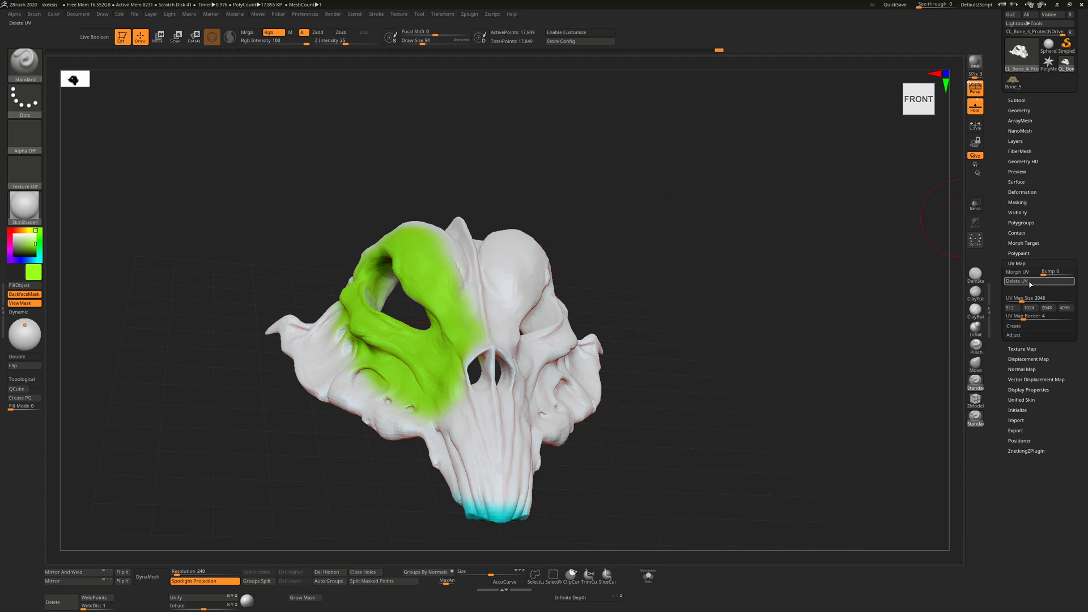
# Step: Unwrap the density-painted skull clone with UV Master and display its seams with CheckSeams
pyautogui.click(489, 14)
pyautogui.moveTo(474, 15)
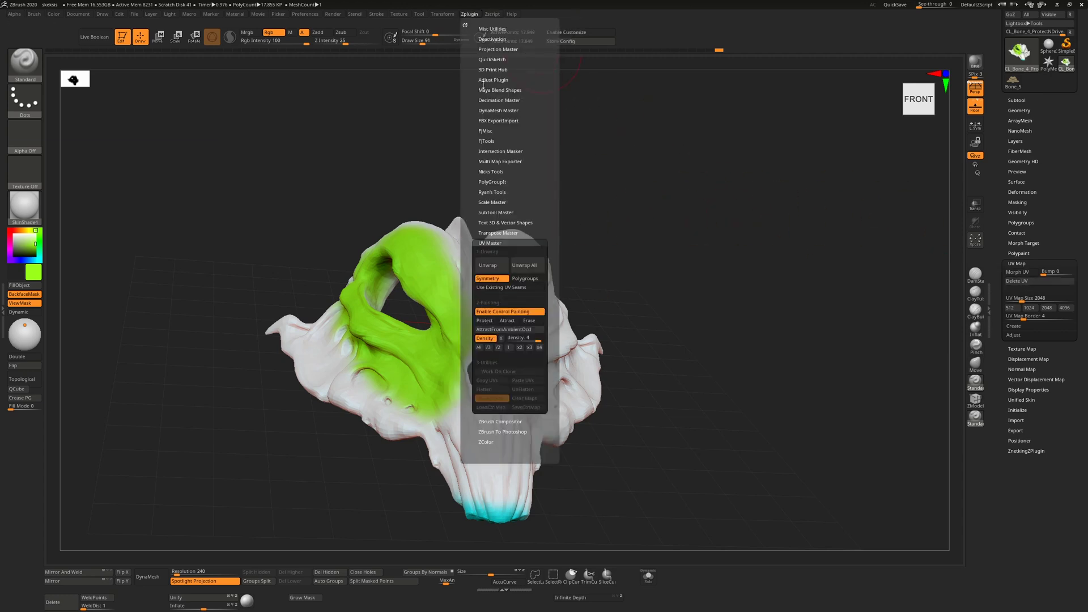
pyautogui.click(494, 264)
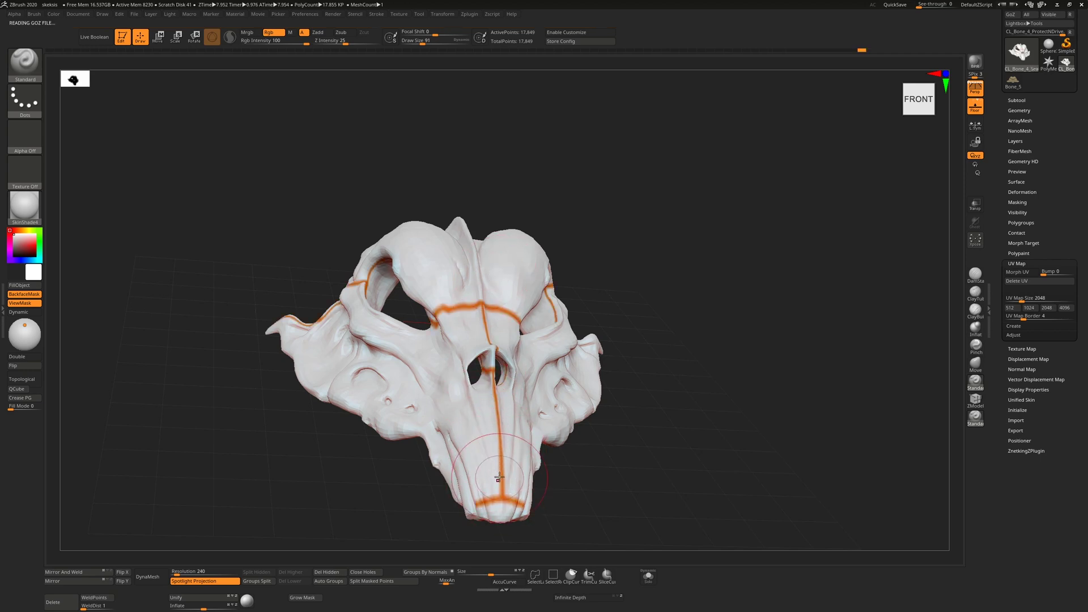
pyautogui.click(470, 15)
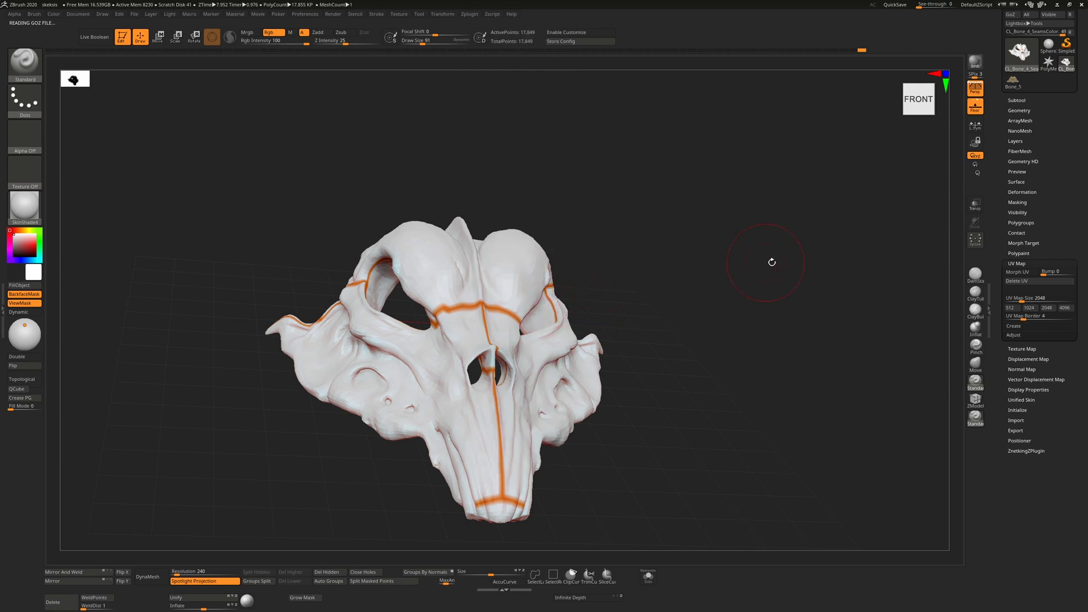
# Step: Flatten the clone to inspect its UV layout, mask a small area around the lower central notch, and unflatten it
pyautogui.click(475, 13)
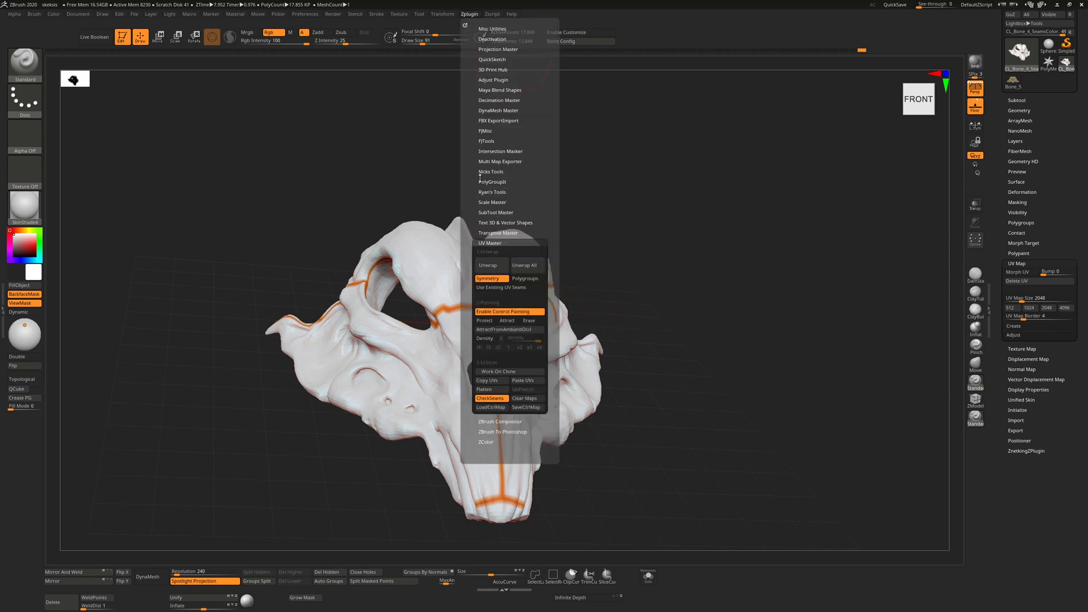
pyautogui.click(488, 390)
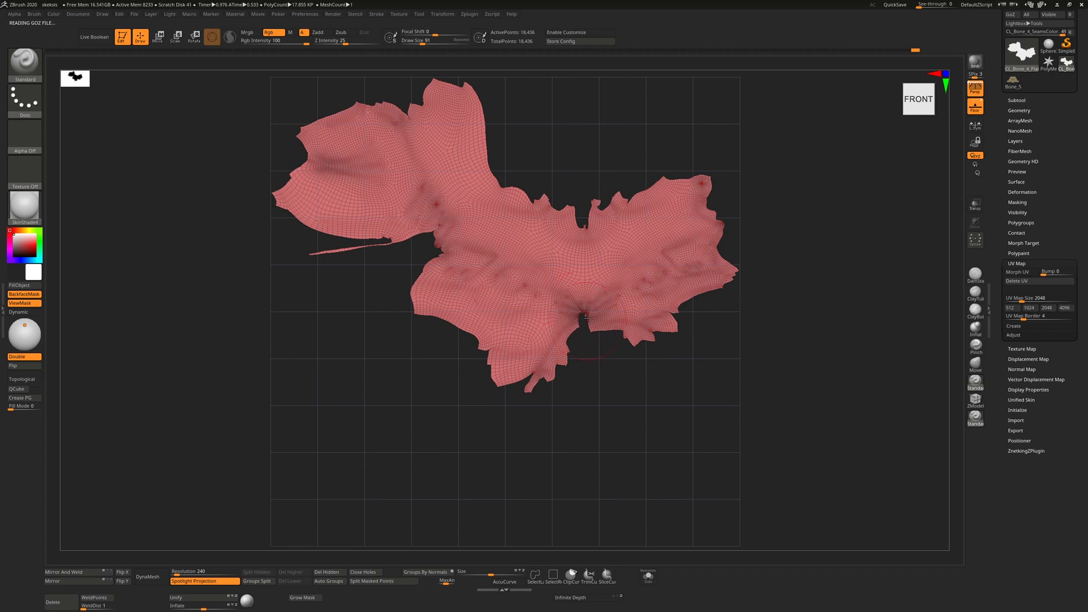
pyautogui.keyDown('ctrl'); pyautogui.moveTo(606, 339); pyautogui.dragTo(565, 295); pyautogui.keyUp('ctrl')
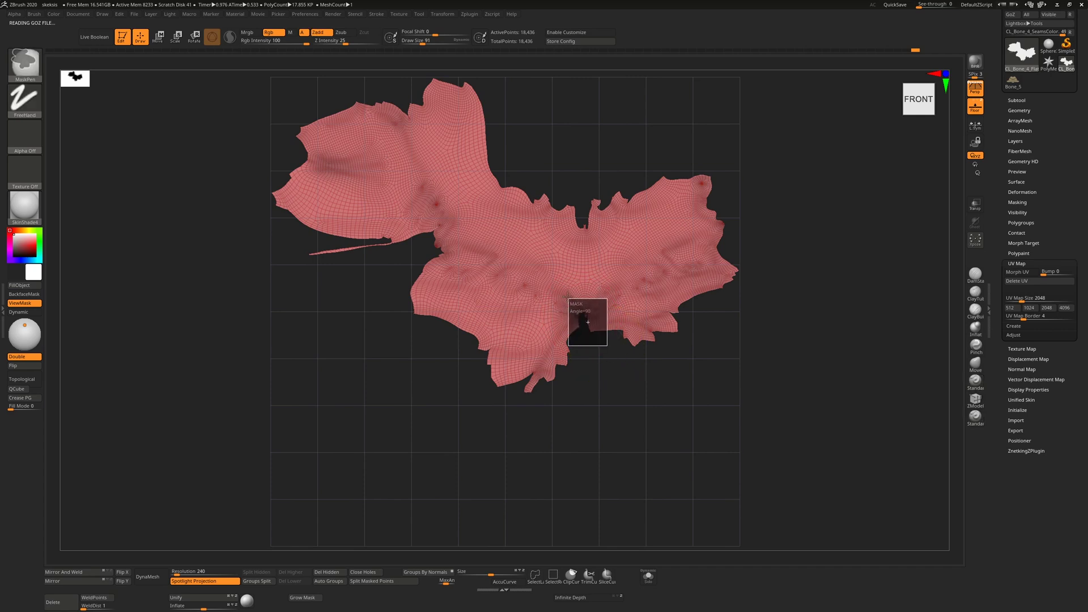
pyautogui.click(468, 14)
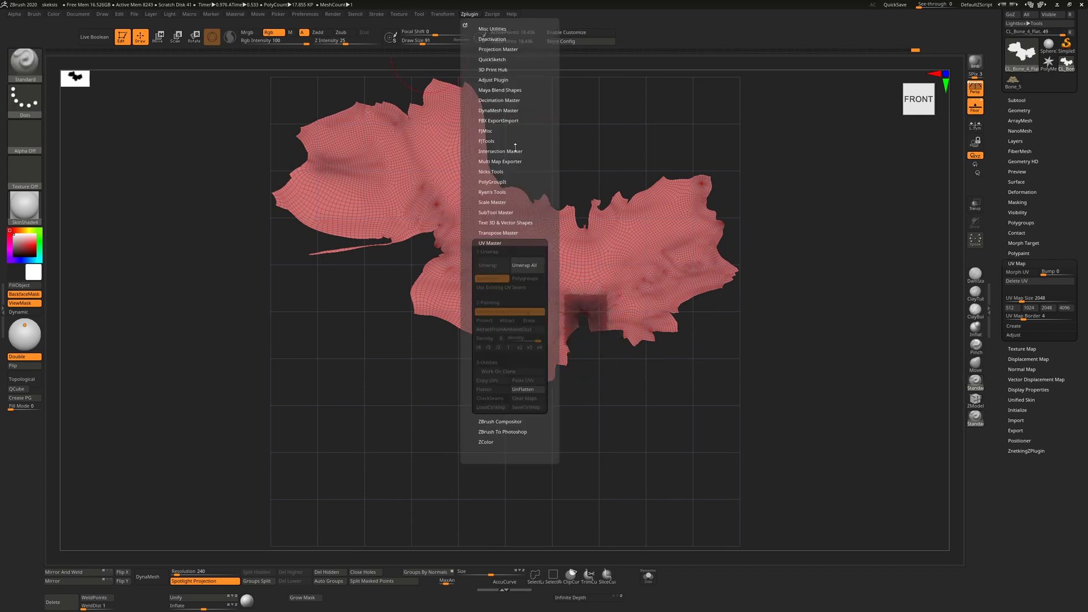
pyautogui.click(527, 391)
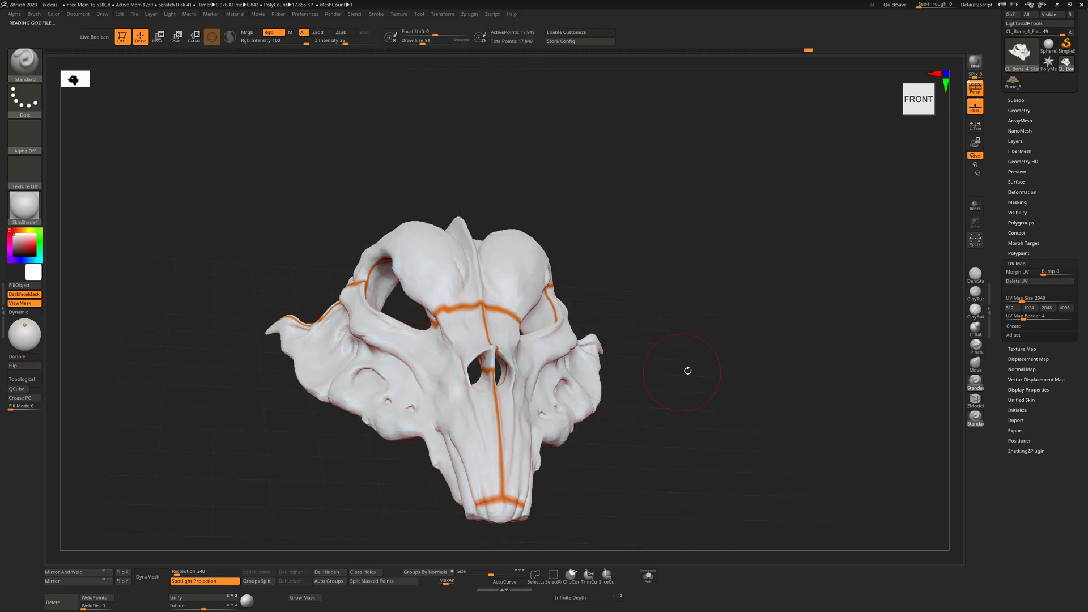
# Step: Copy the unwrapped clone's UVs with UV Master and switch to the high-resolution Bone_5 skull
pyautogui.moveTo(692, 369); pyautogui.dragTo(505, 68)
pyautogui.click(477, 15)
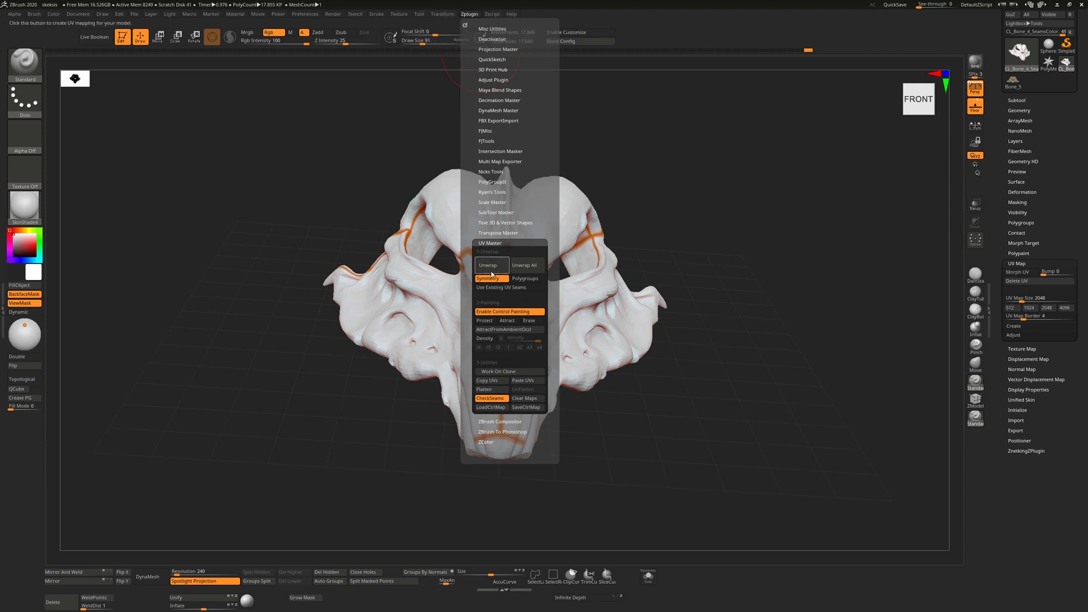
pyautogui.click(497, 380)
pyautogui.click(1013, 81)
pyautogui.click(470, 13)
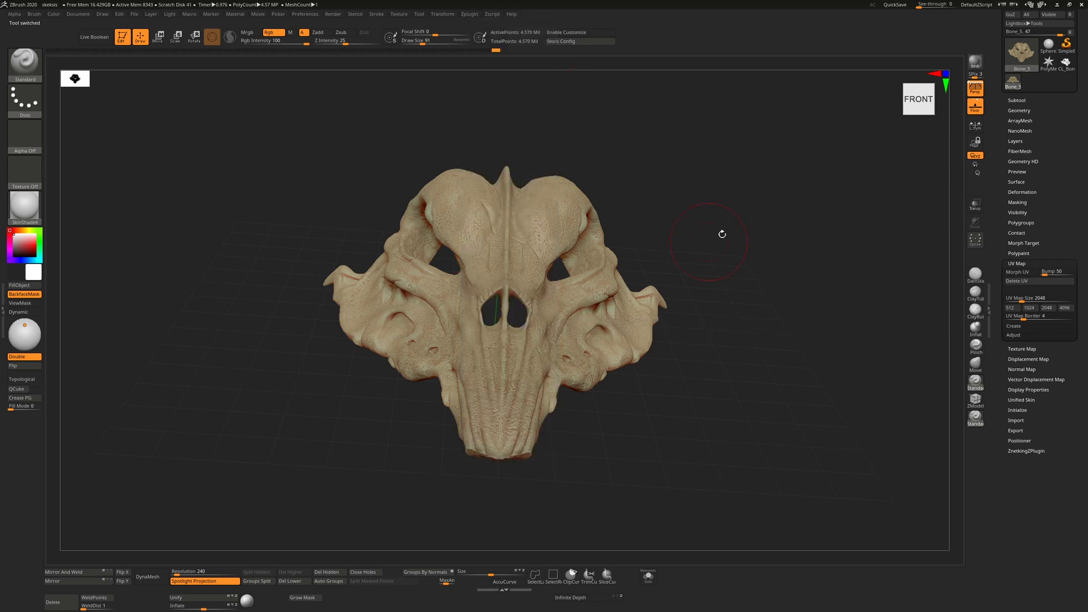
# Step: Examine the Bone_5 skull's flat UV layout with Morph UV and return to the 3D model
pyautogui.moveTo(729, 230); pyautogui.dragTo(696, 236)
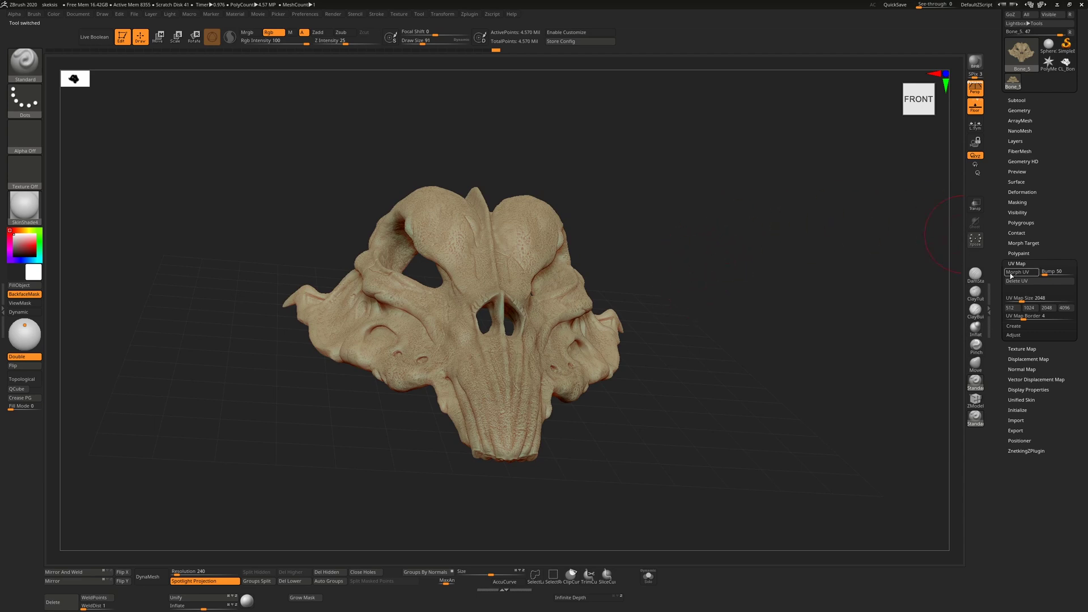
pyautogui.click(1042, 275)
pyautogui.keyDown('ctrl'); pyautogui.moveTo(734, 226); pyautogui.dragTo(743, 214, button='right'); pyautogui.keyUp('ctrl')
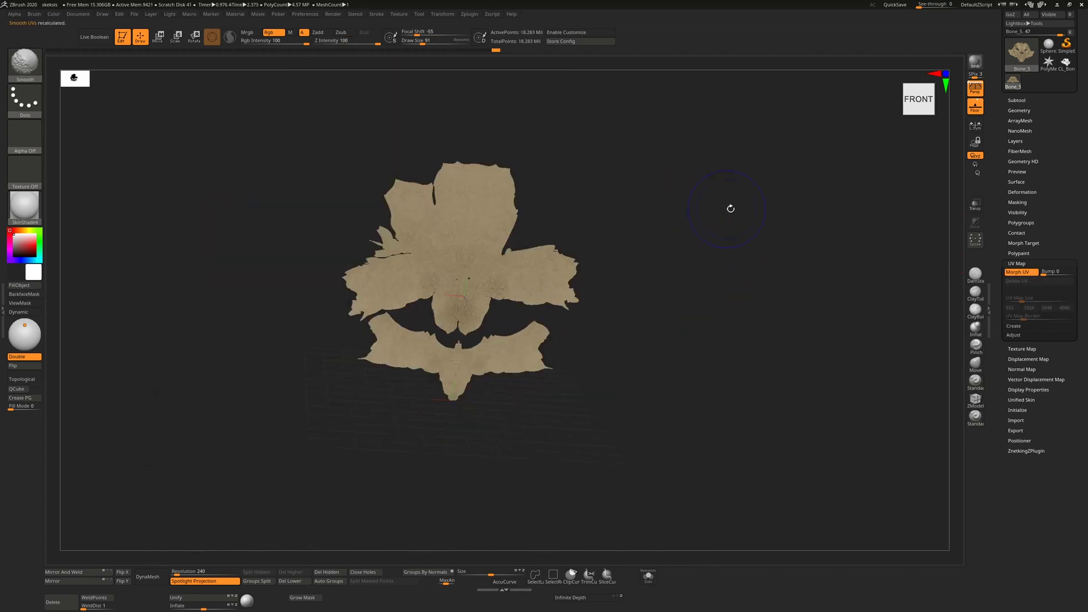
pyautogui.keyDown('ctrl'); pyautogui.moveTo(633, 208); pyautogui.dragTo(709, 258, button='right'); pyautogui.keyUp('ctrl')
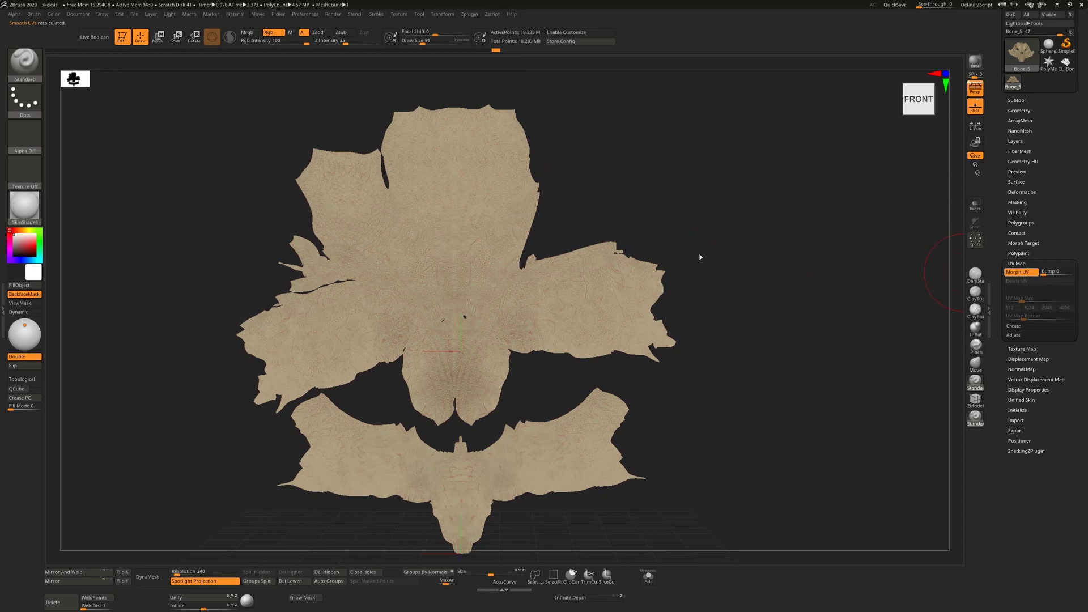
pyautogui.moveTo(693, 267); pyautogui.dragTo(656, 245)
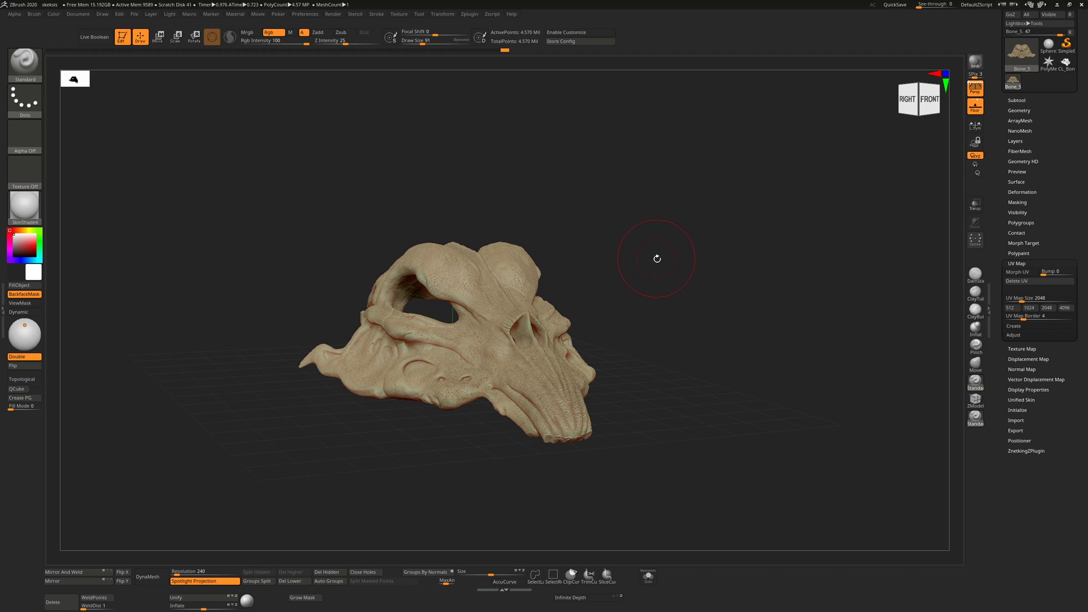